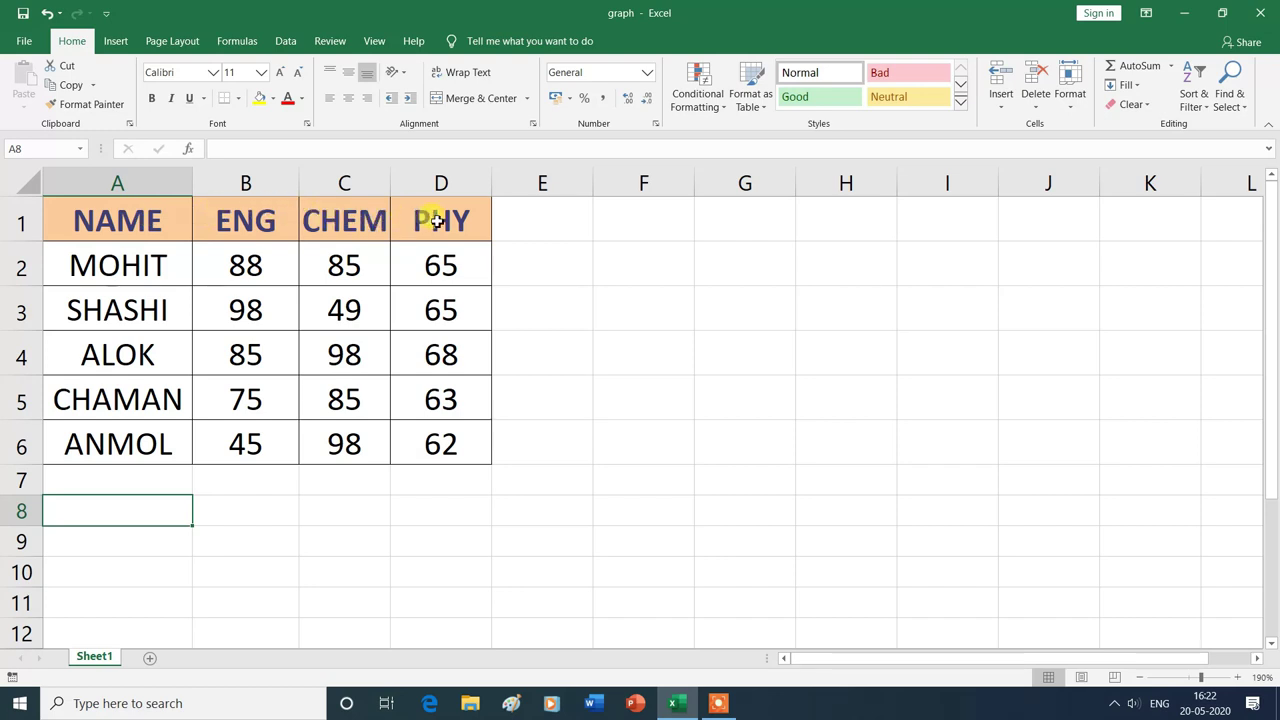
# Step: Insert a quick Alt+F1 chart of the marks table, narrow it to reveal columns C–D, then delete it
pyautogui.click(154, 220)
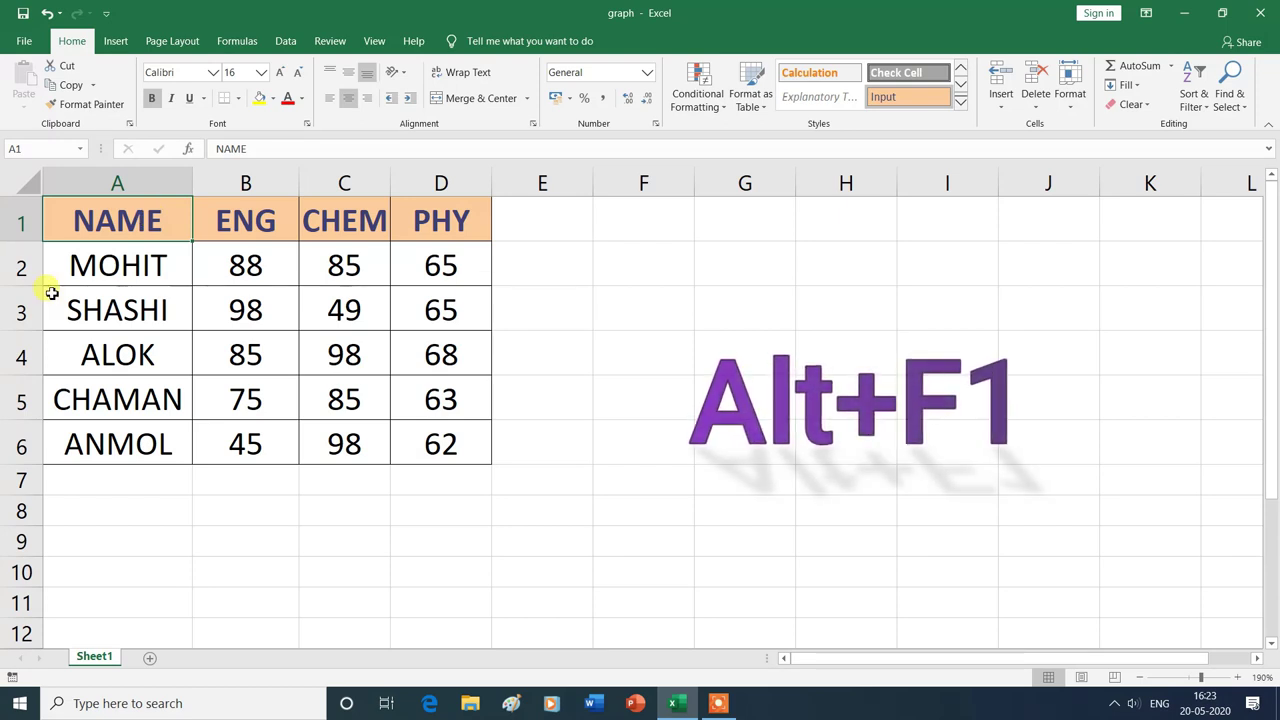
pyautogui.hotkey('alt', 'F1')
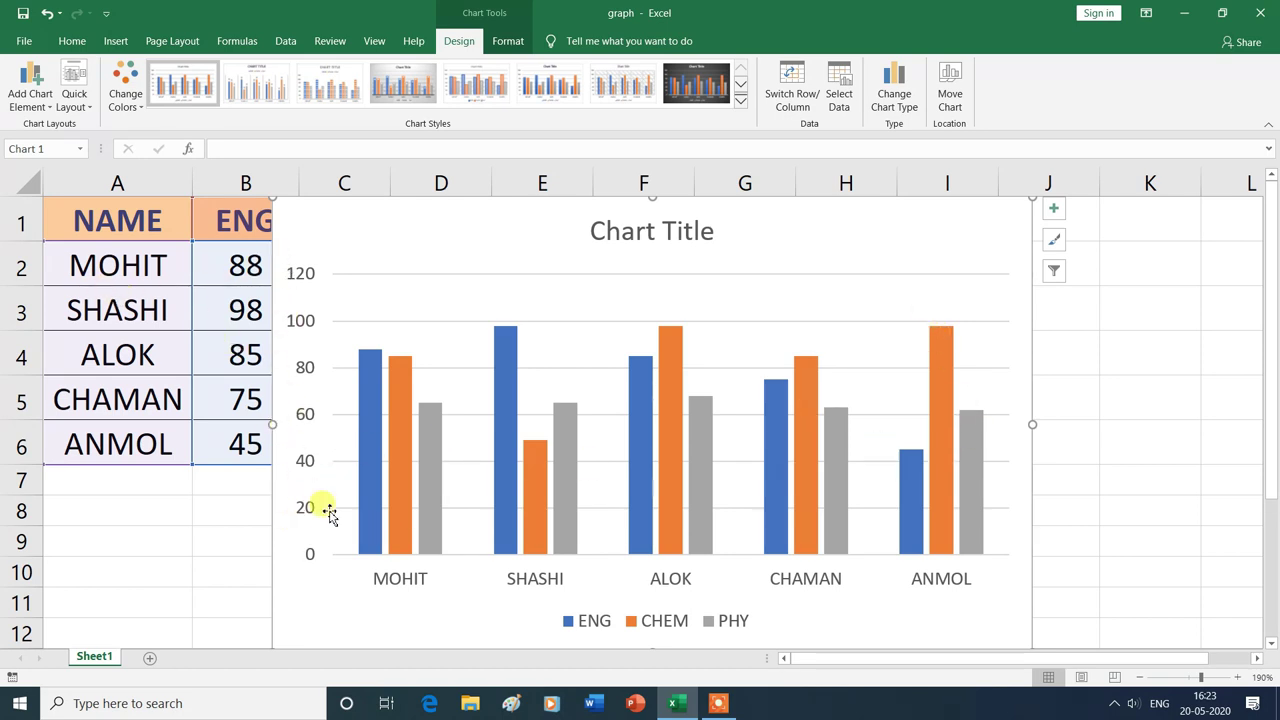
pyautogui.moveTo(270, 426); pyautogui.dragTo(638, 424)
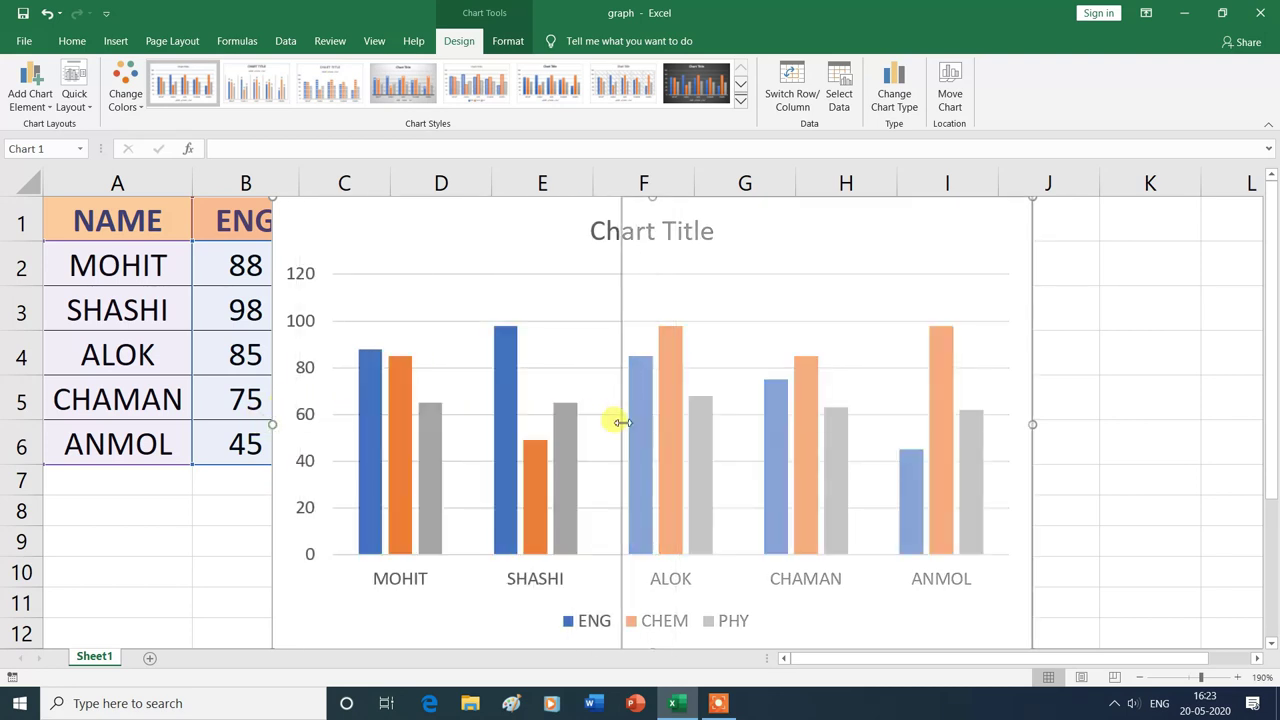
pyautogui.moveTo(638, 424); pyautogui.dragTo(621, 424)
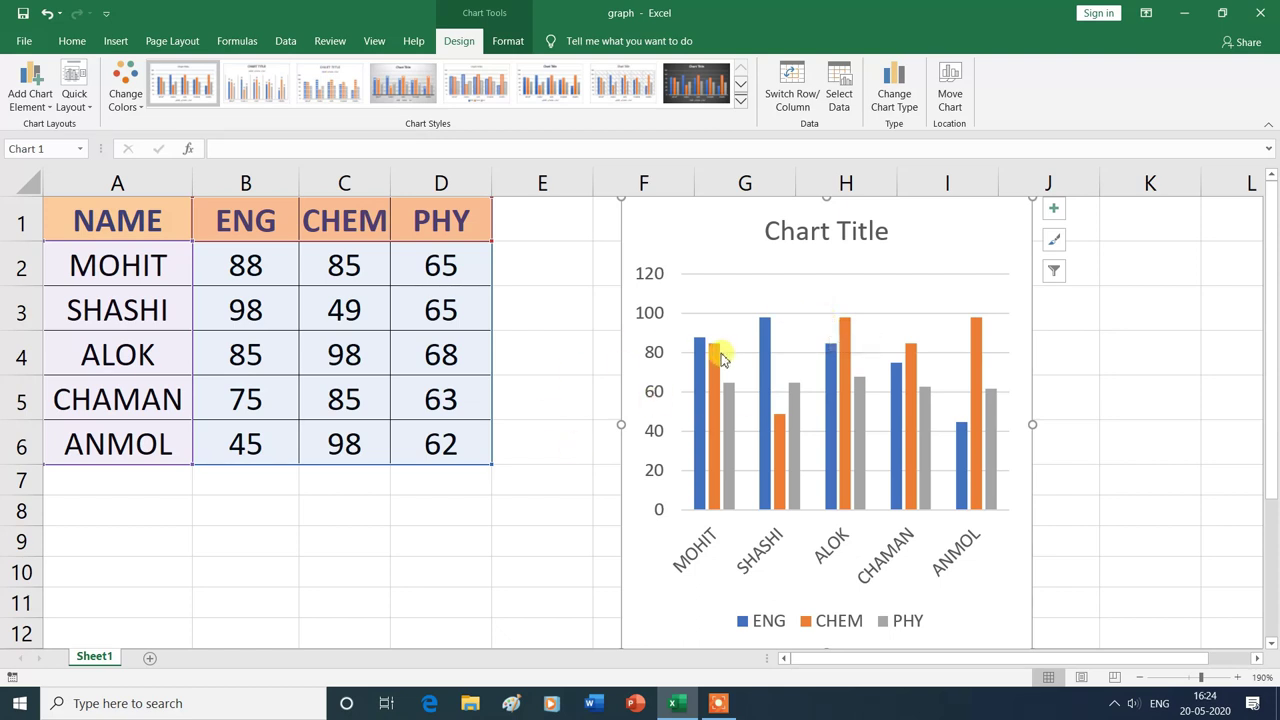
pyautogui.moveTo(721, 356)
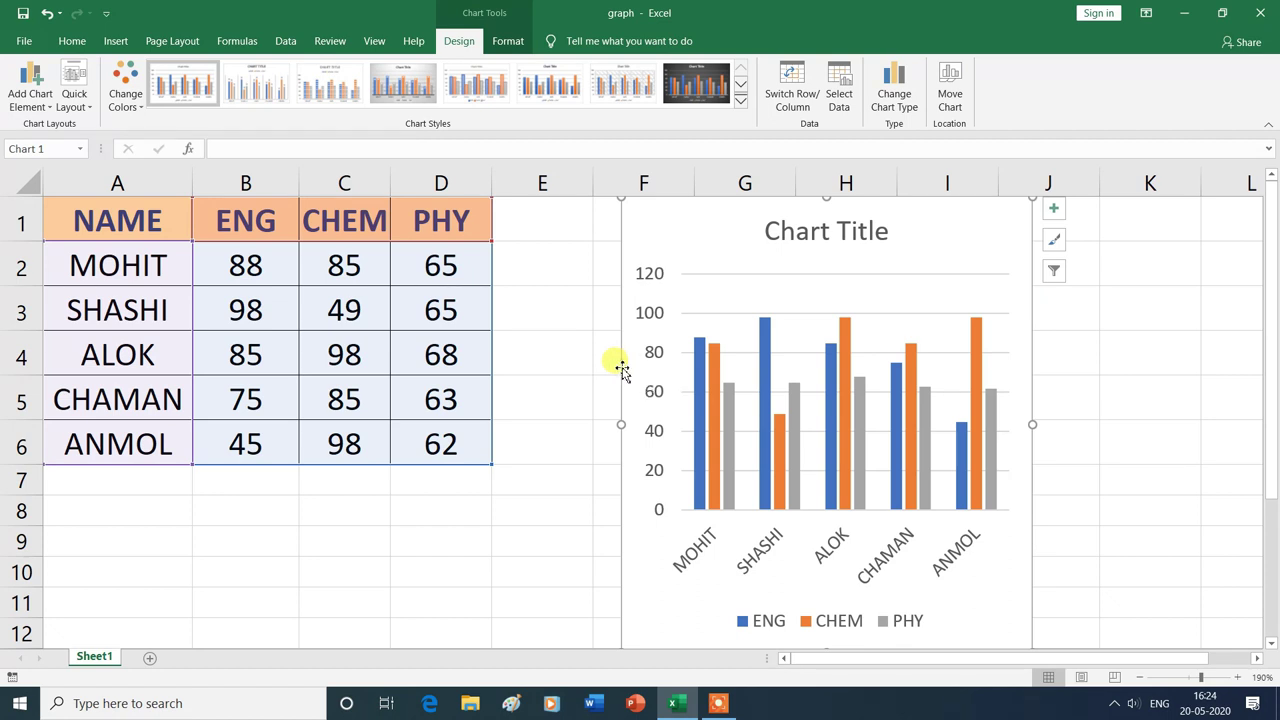
pyautogui.press('Delete')
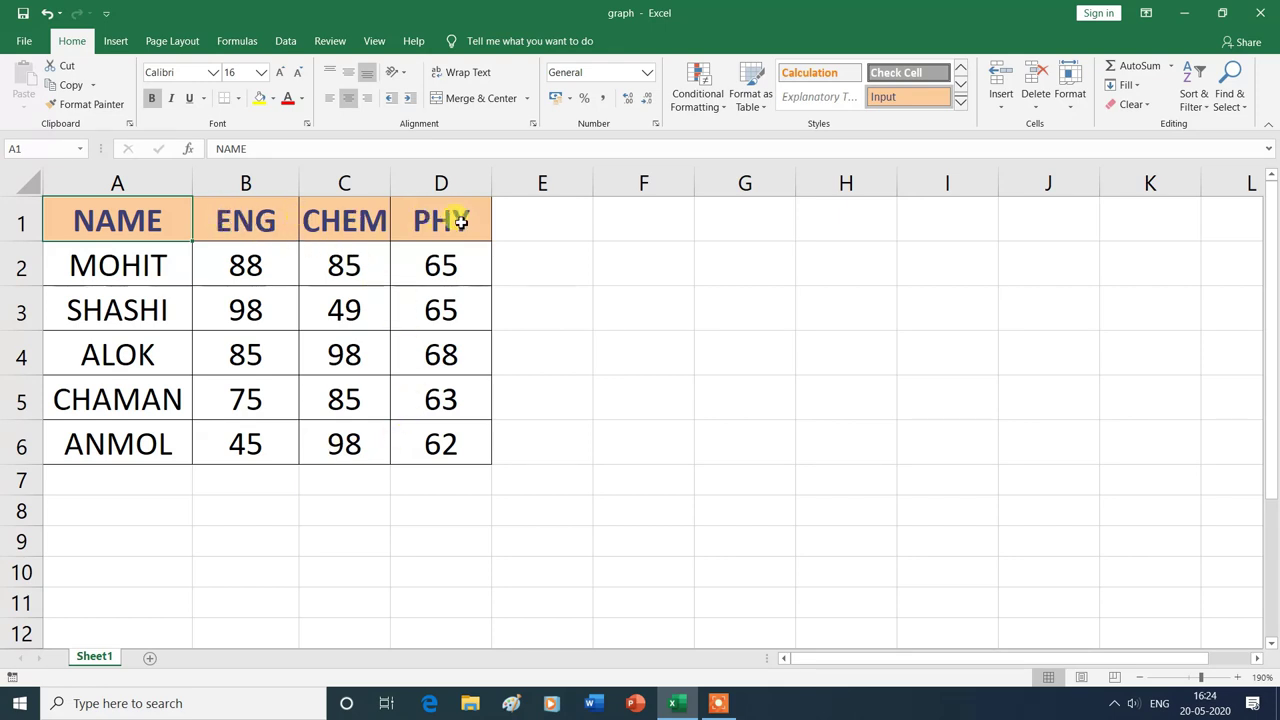
# Step: From the ENG heading in B1, create a column chart of the table on new sheet Chart1 with F11
pyautogui.click(278, 221)
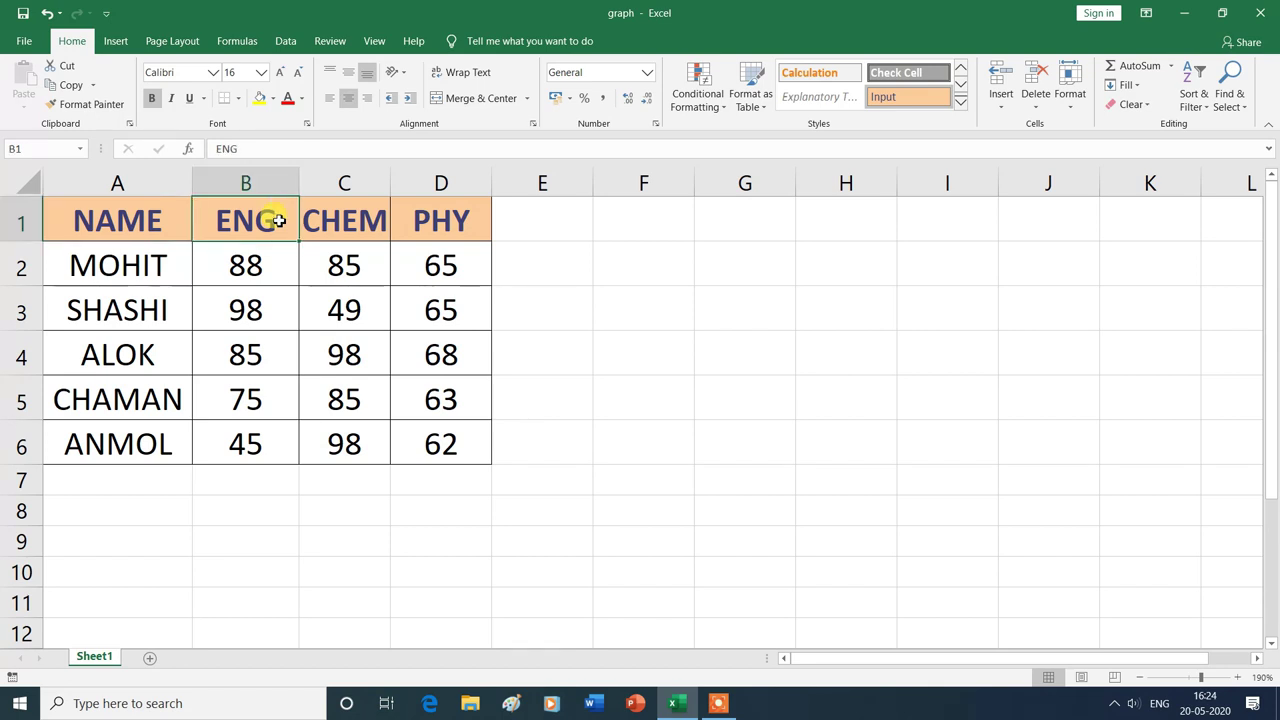
pyautogui.press('F11')
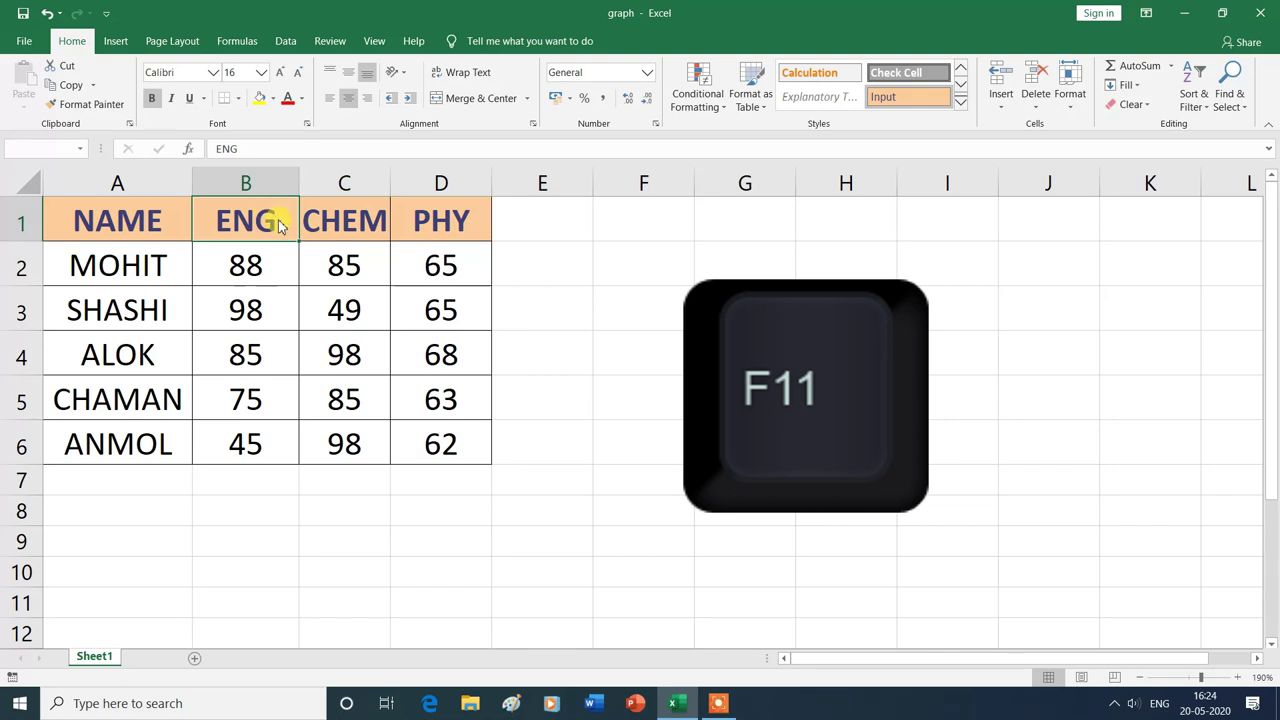
pyautogui.press('F11')
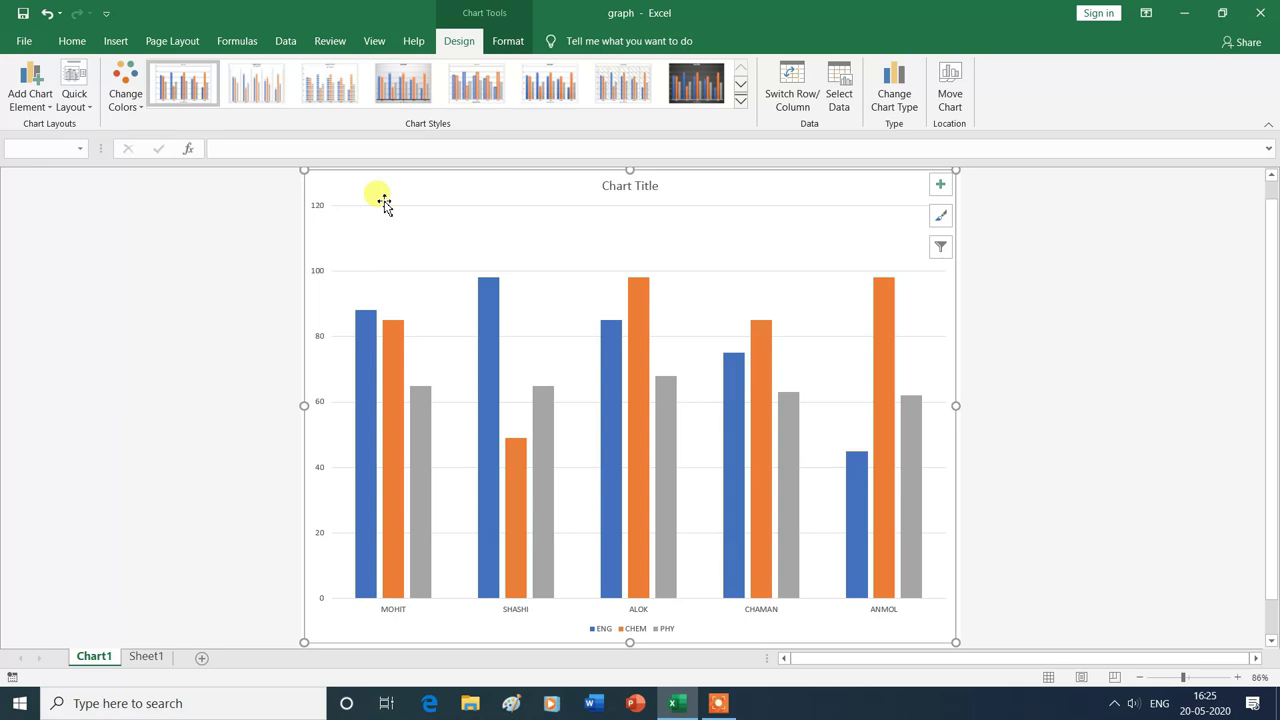
# Step: Delete the Chart1 chart sheet so only Sheet1 remains
pyautogui.rightClick(100, 660)
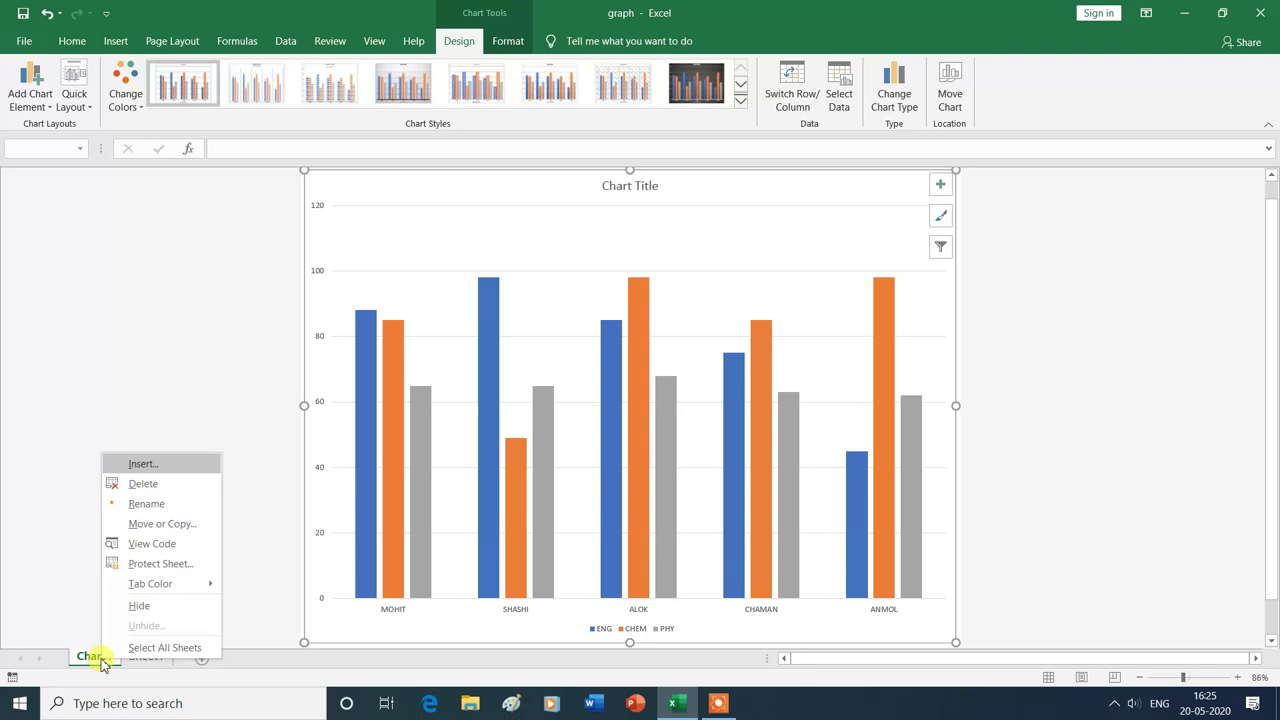
pyautogui.click(145, 484)
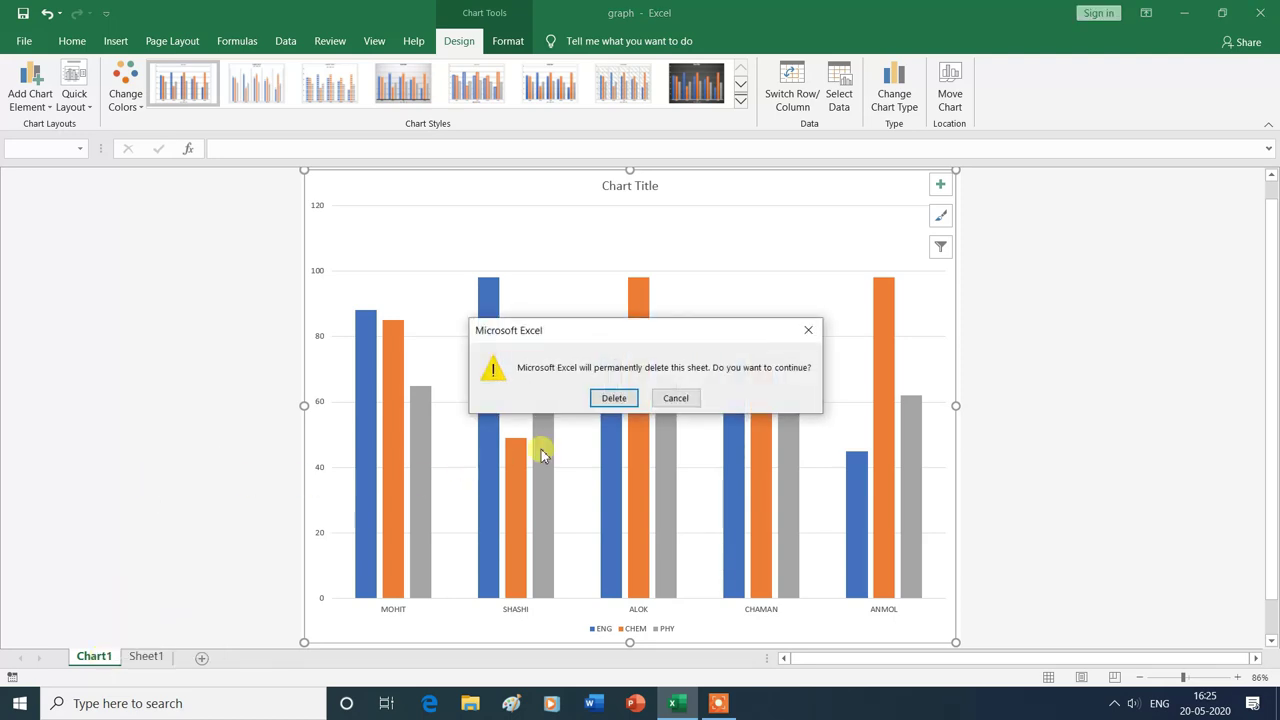
pyautogui.click(614, 398)
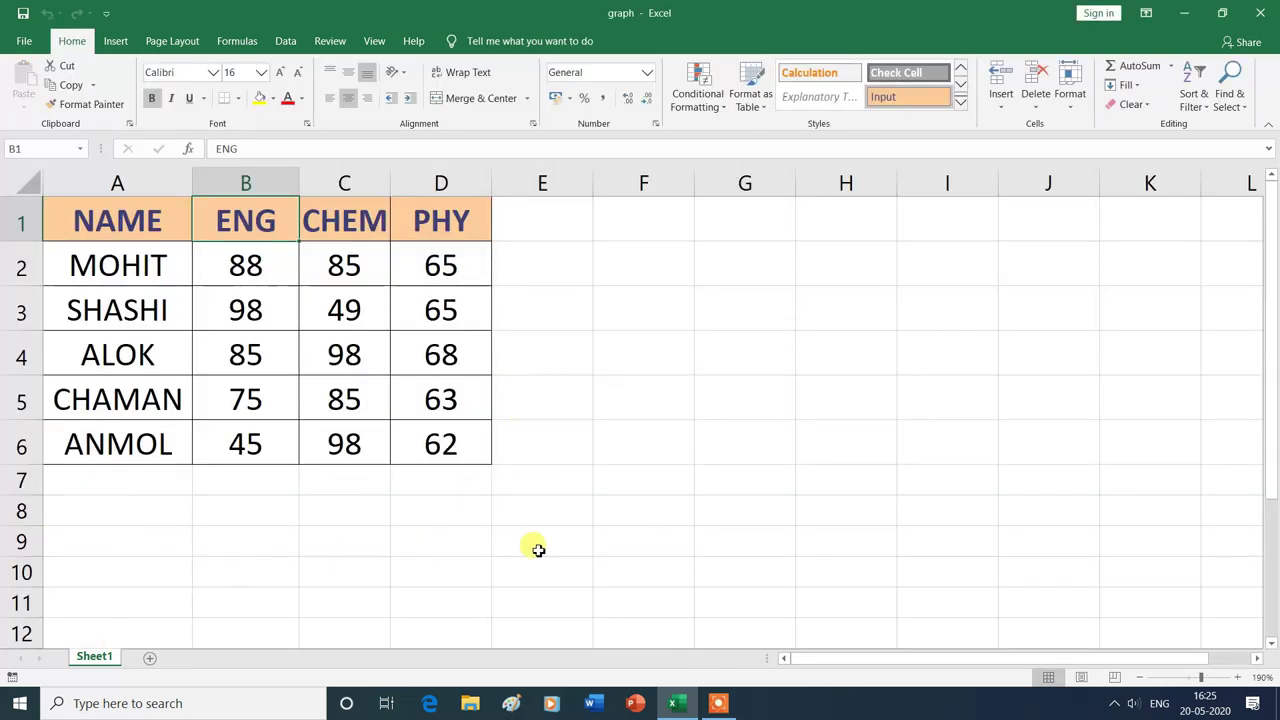
pyautogui.click(118, 45)
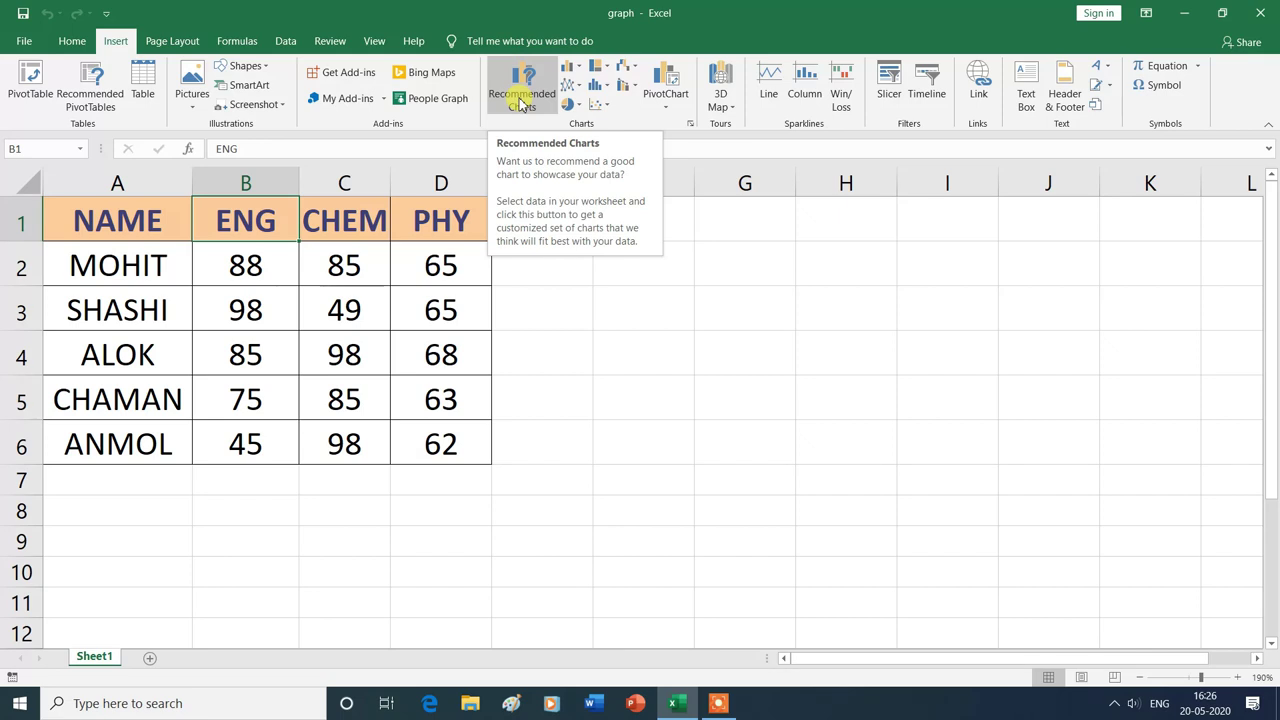
# Step: Preview stacked column, clustered bar and stacked bar options in Recommended Charts
pyautogui.click(521, 100)
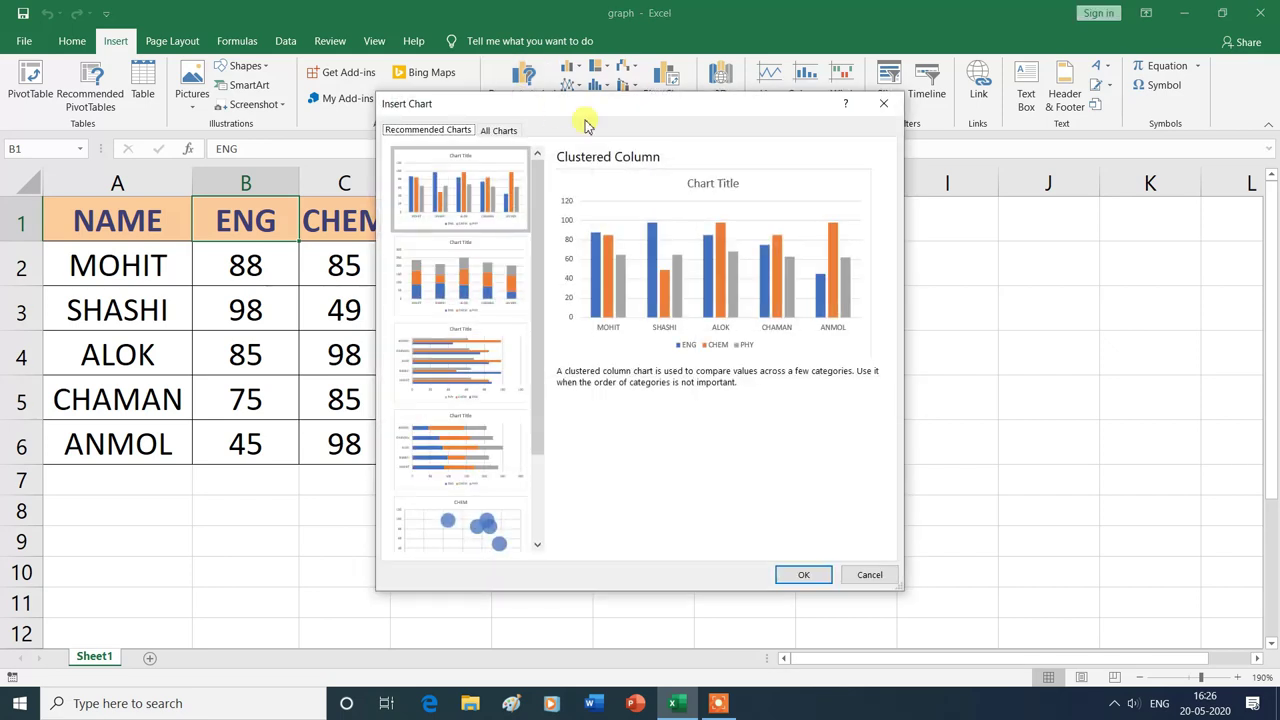
pyautogui.moveTo(653, 107); pyautogui.dragTo(868, 209)
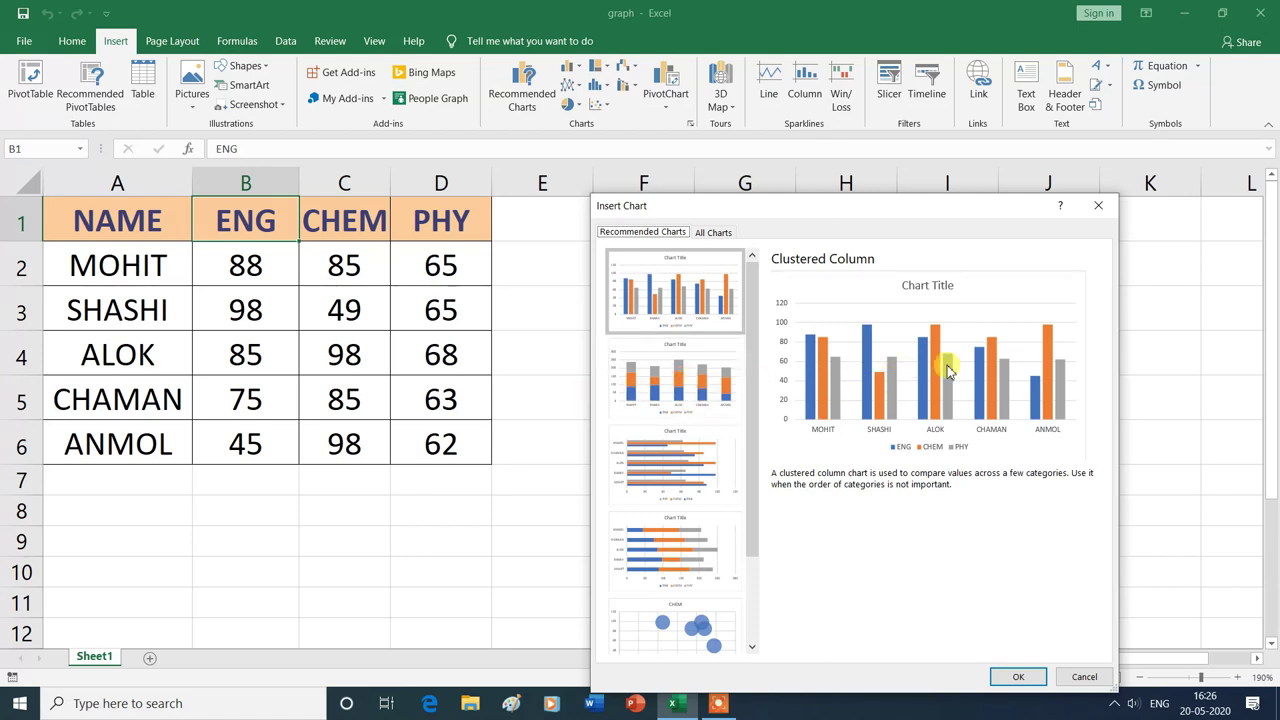
pyautogui.click(672, 378)
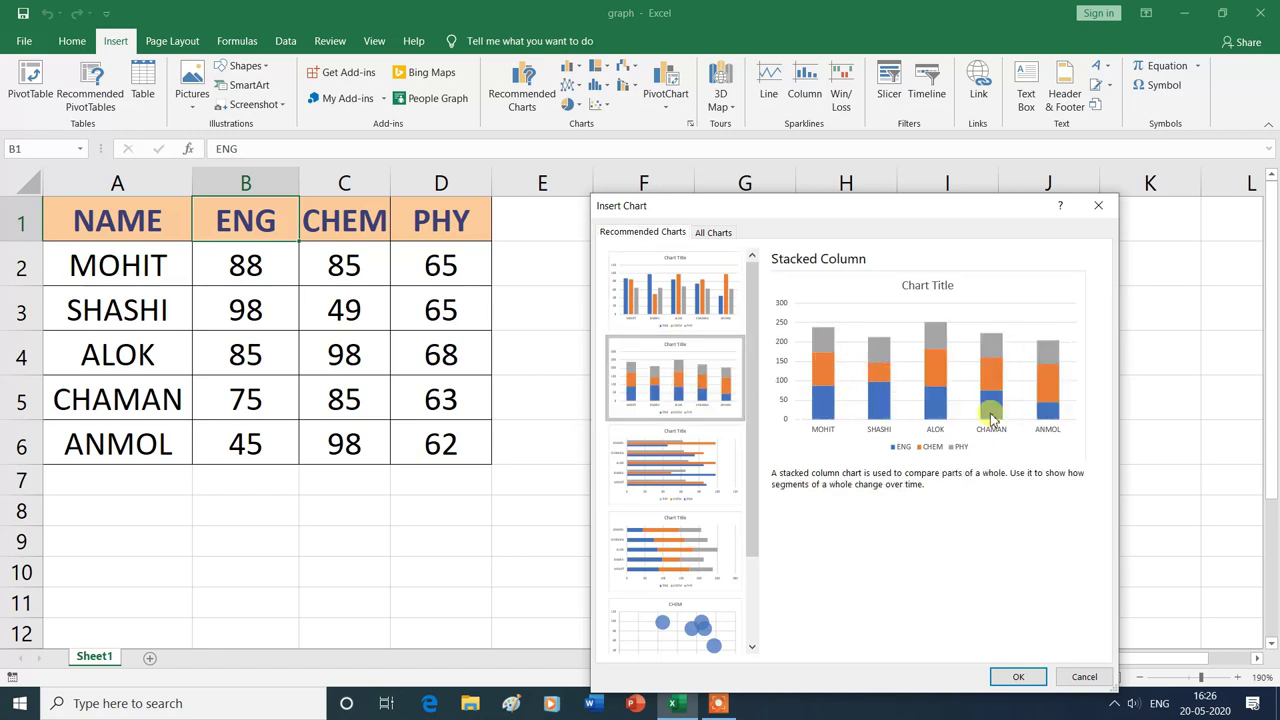
pyautogui.click(668, 472)
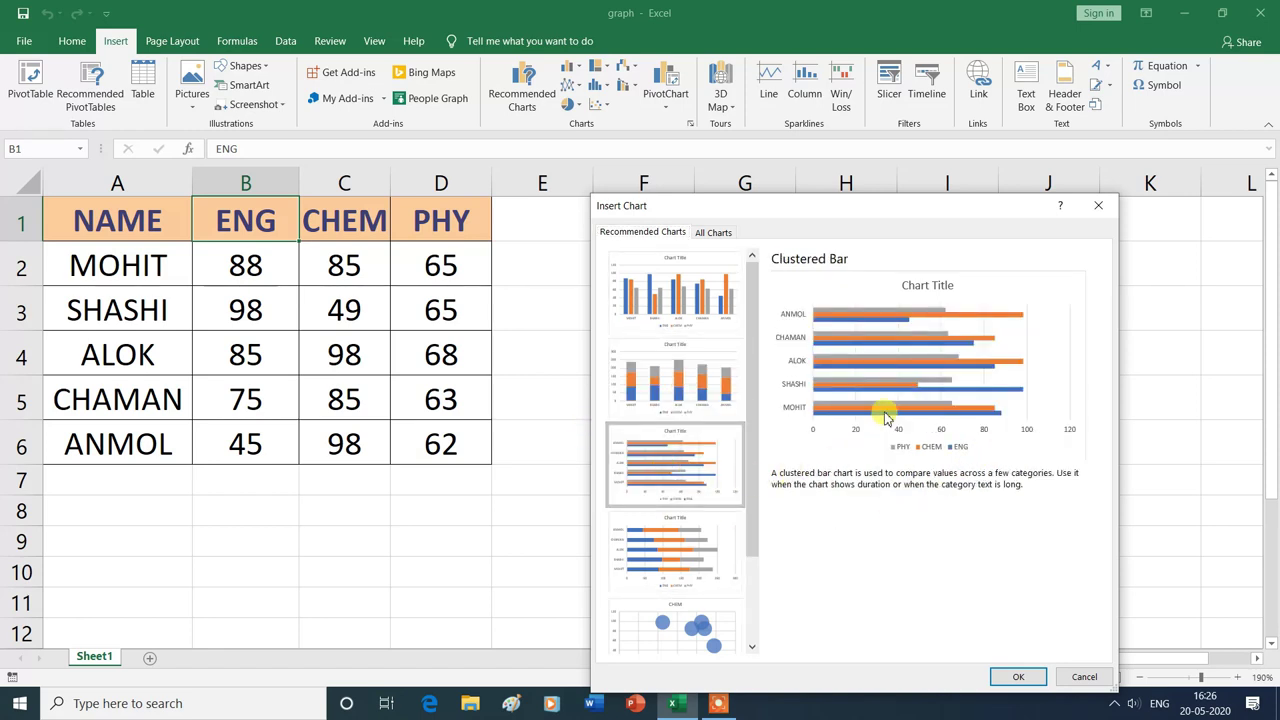
pyautogui.click(692, 572)
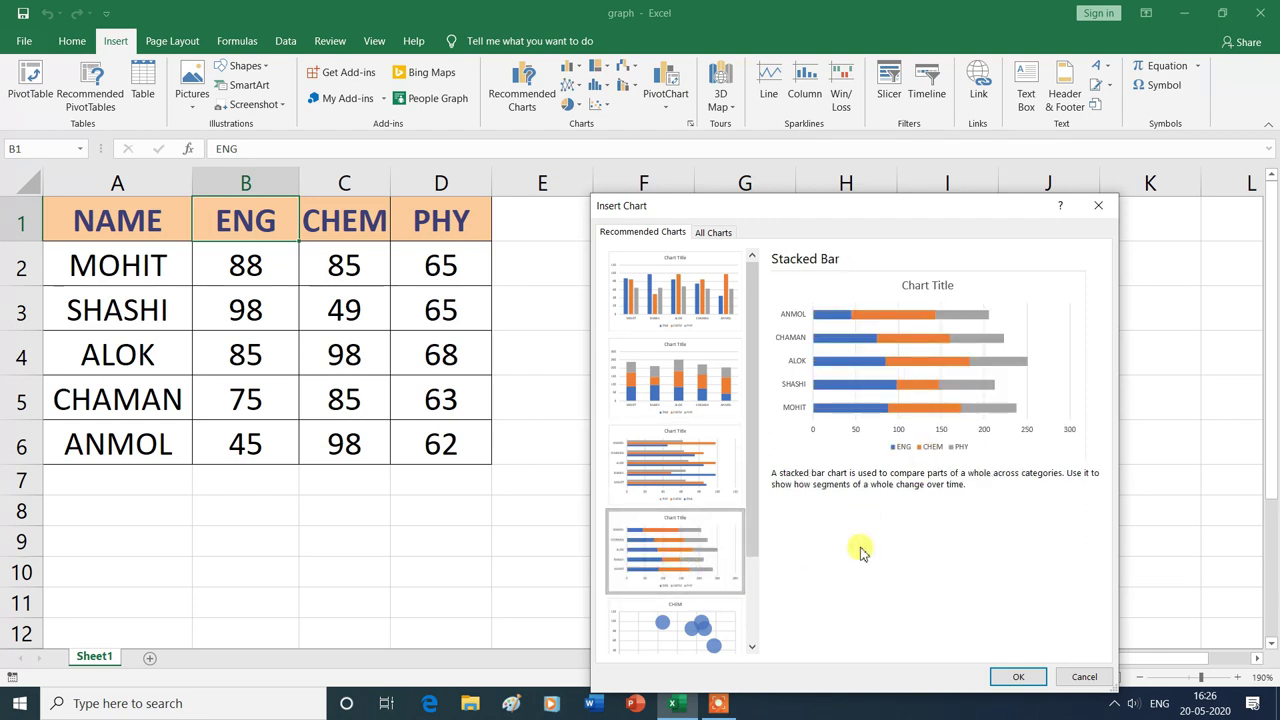
pyautogui.click(753, 648)
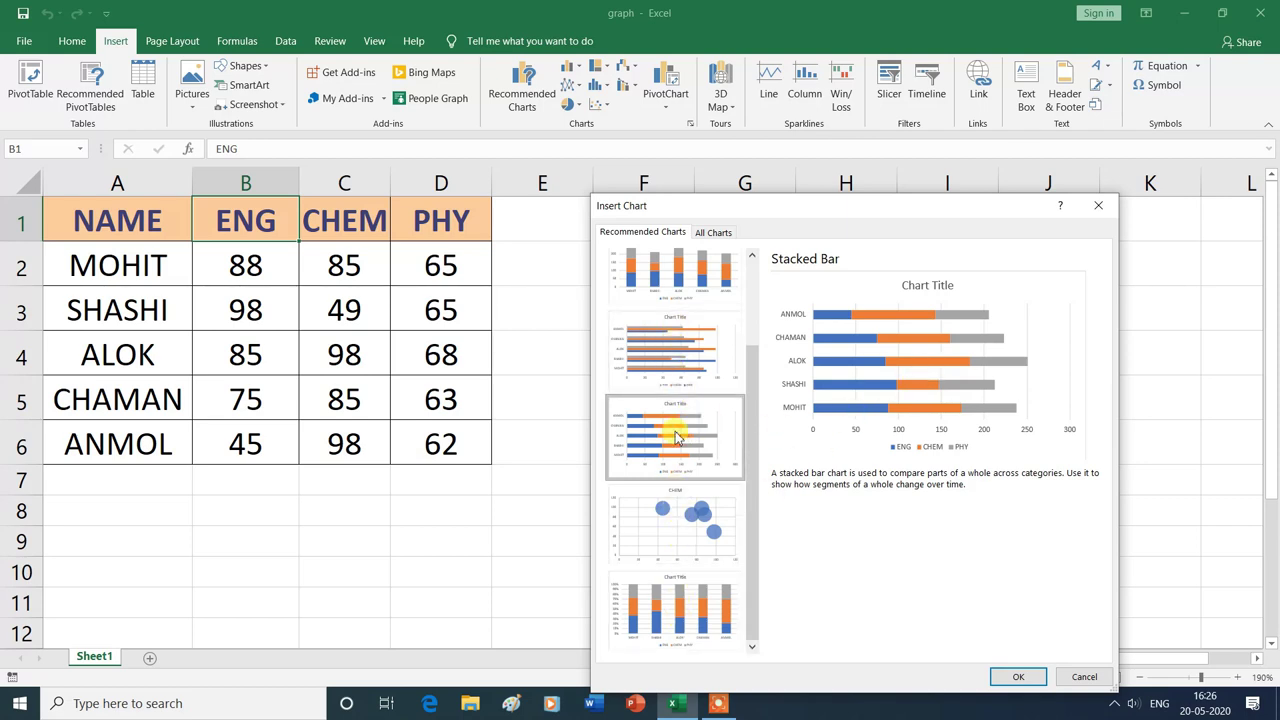
pyautogui.scroll(2, 675, 430)
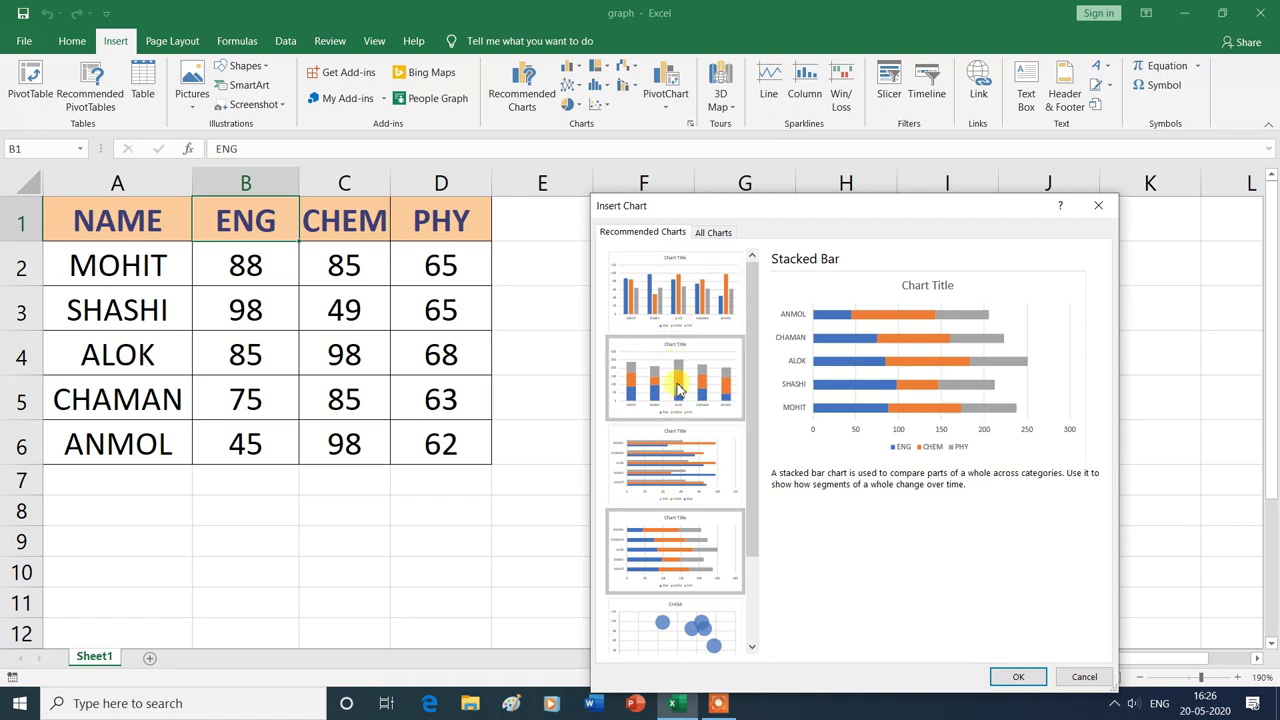
# Step: Insert the Stacked Column chart beside the table, then delete it
pyautogui.click(678, 389)
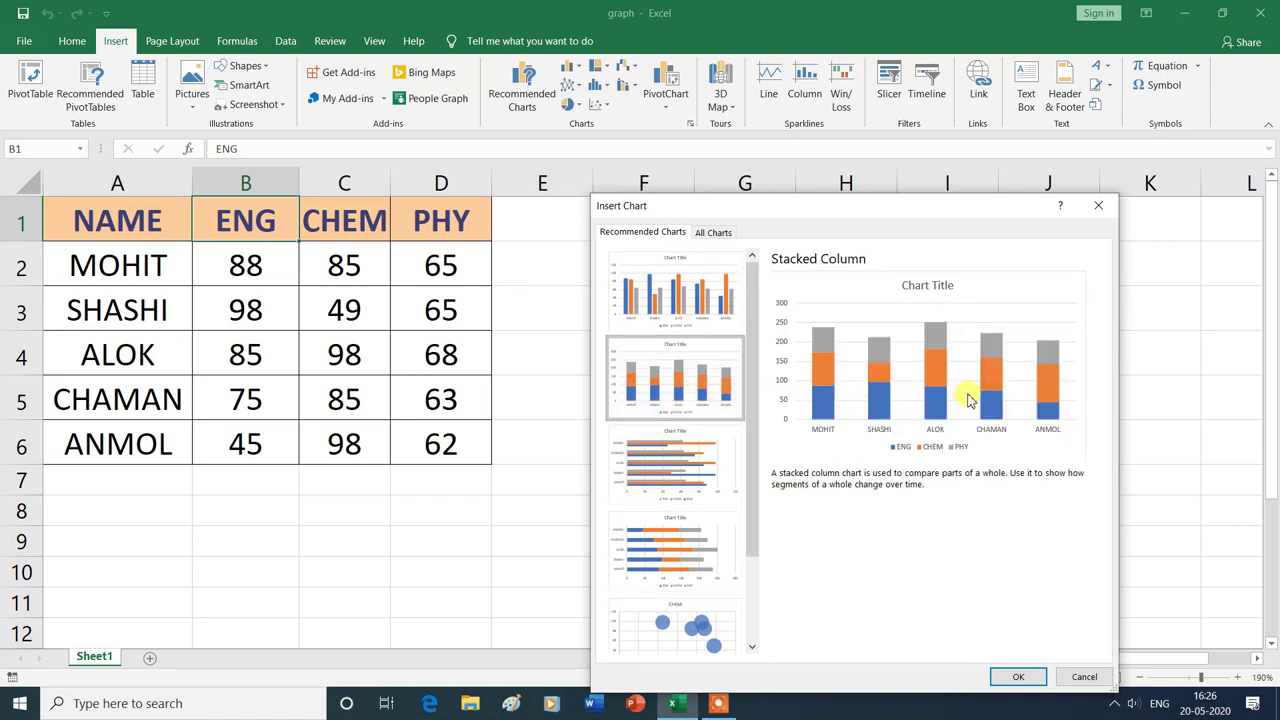
pyautogui.click(1030, 682)
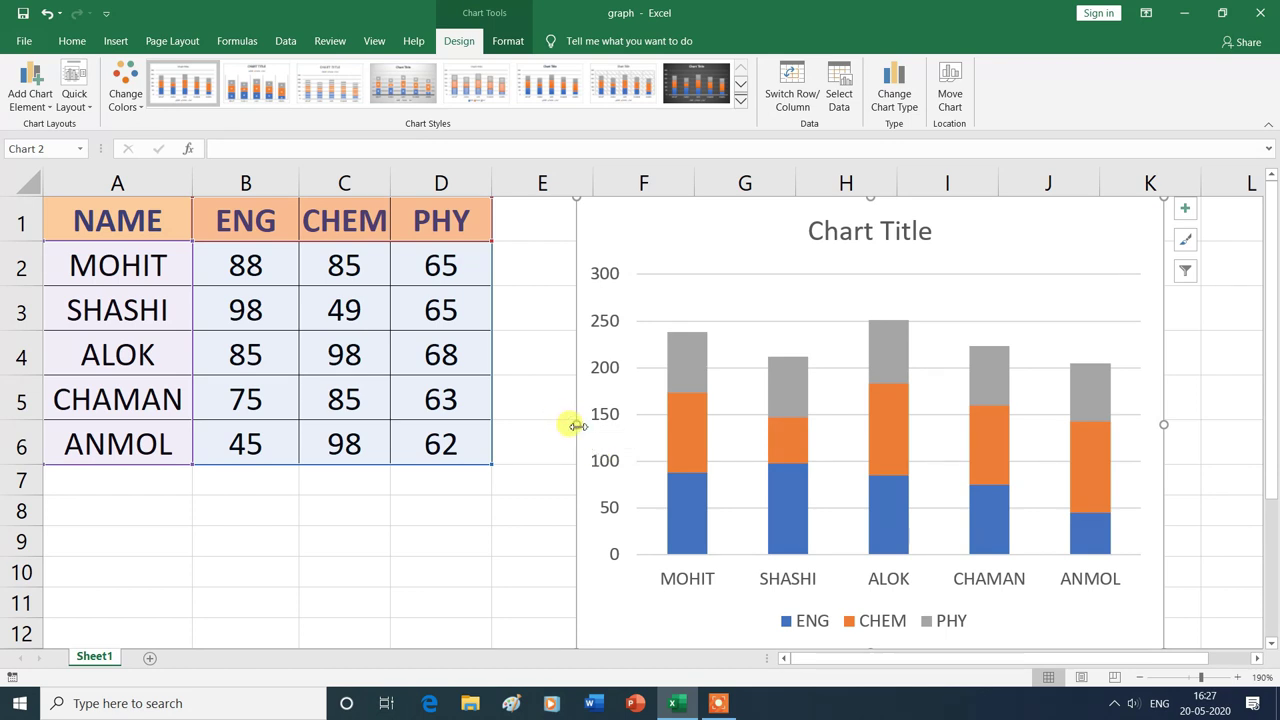
pyautogui.press('Delete')
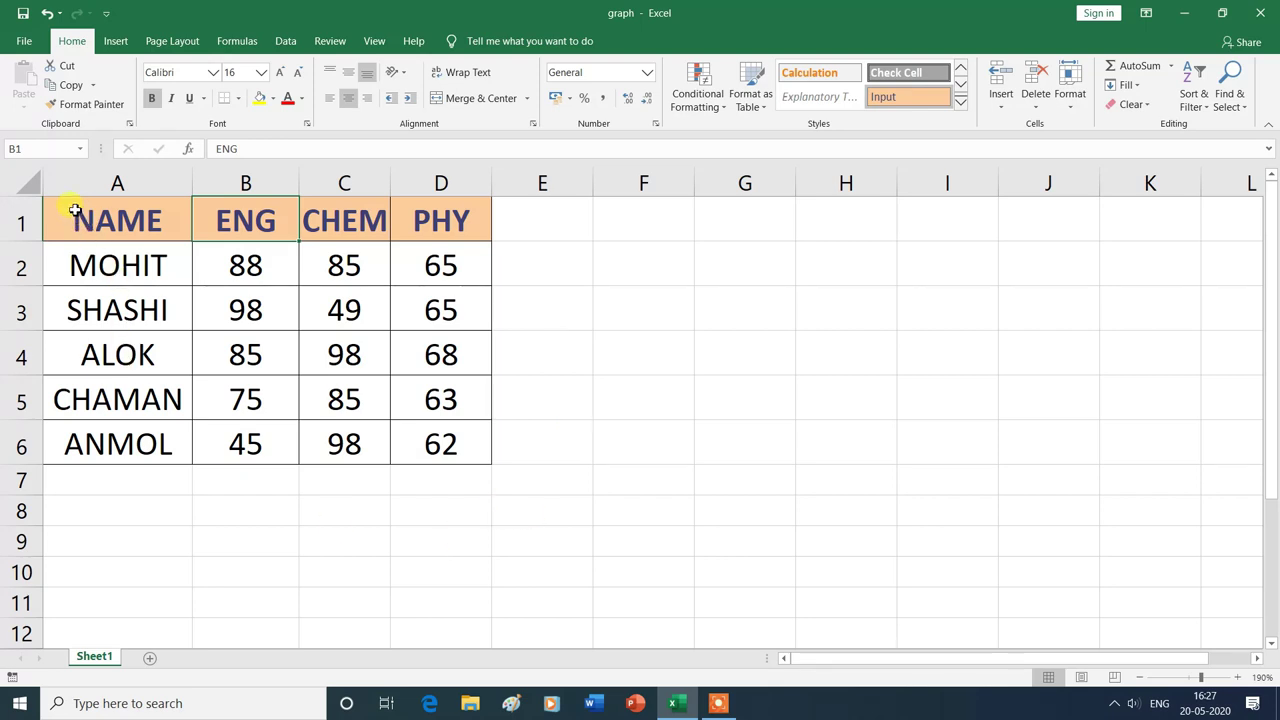
# Step: Select the whole marks table A1:D6 and bring up the column and bar chart types
pyautogui.moveTo(95, 213); pyautogui.dragTo(427, 367)
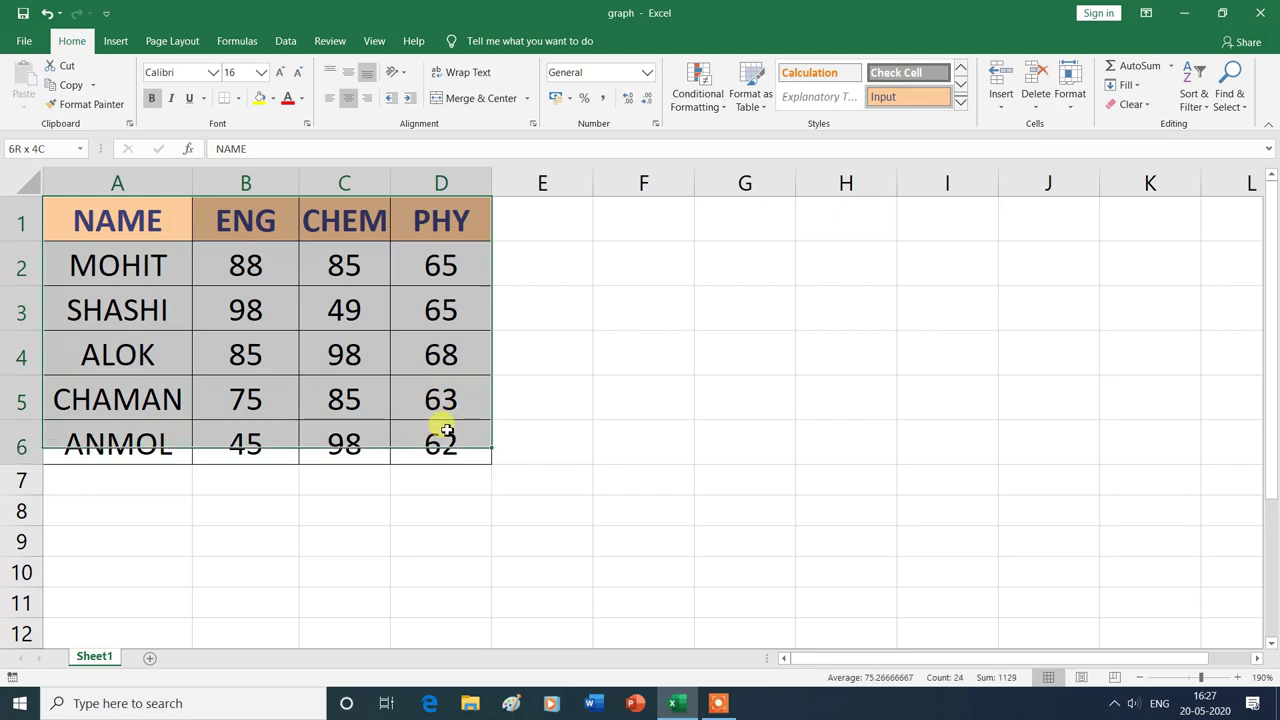
pyautogui.moveTo(427, 367); pyautogui.dragTo(441, 443)
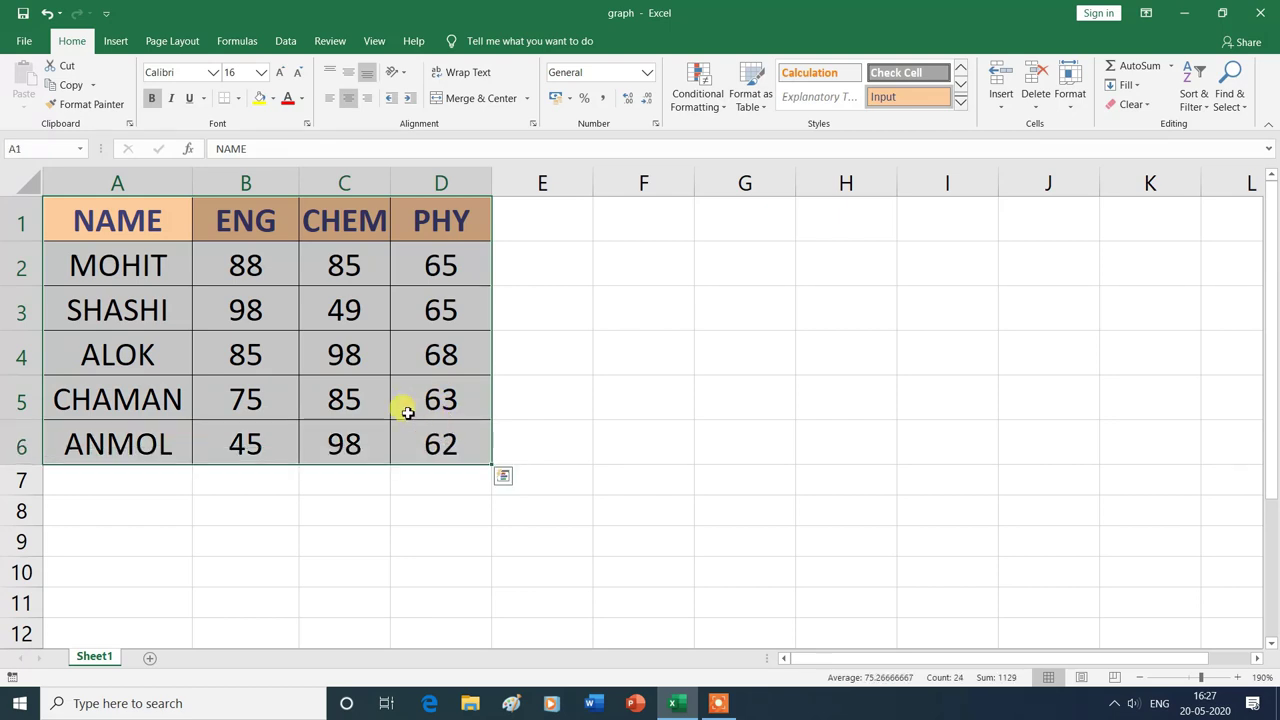
pyautogui.click(118, 41)
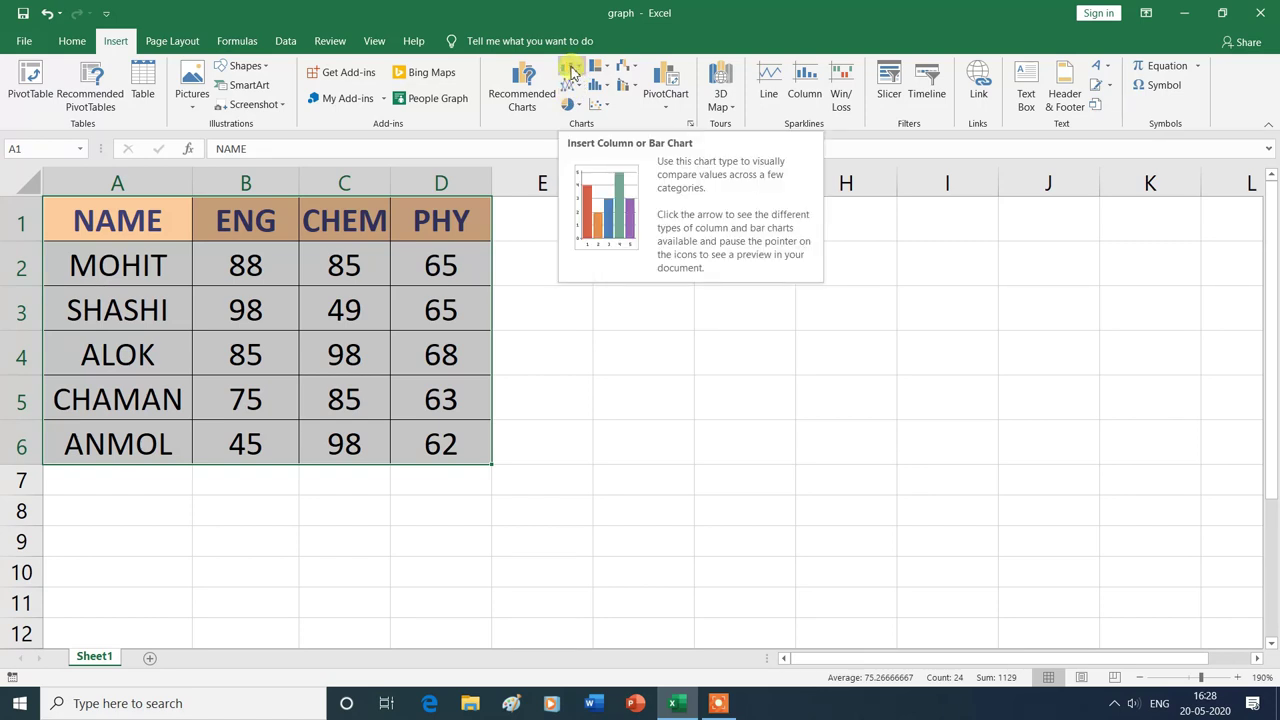
pyautogui.click(576, 72)
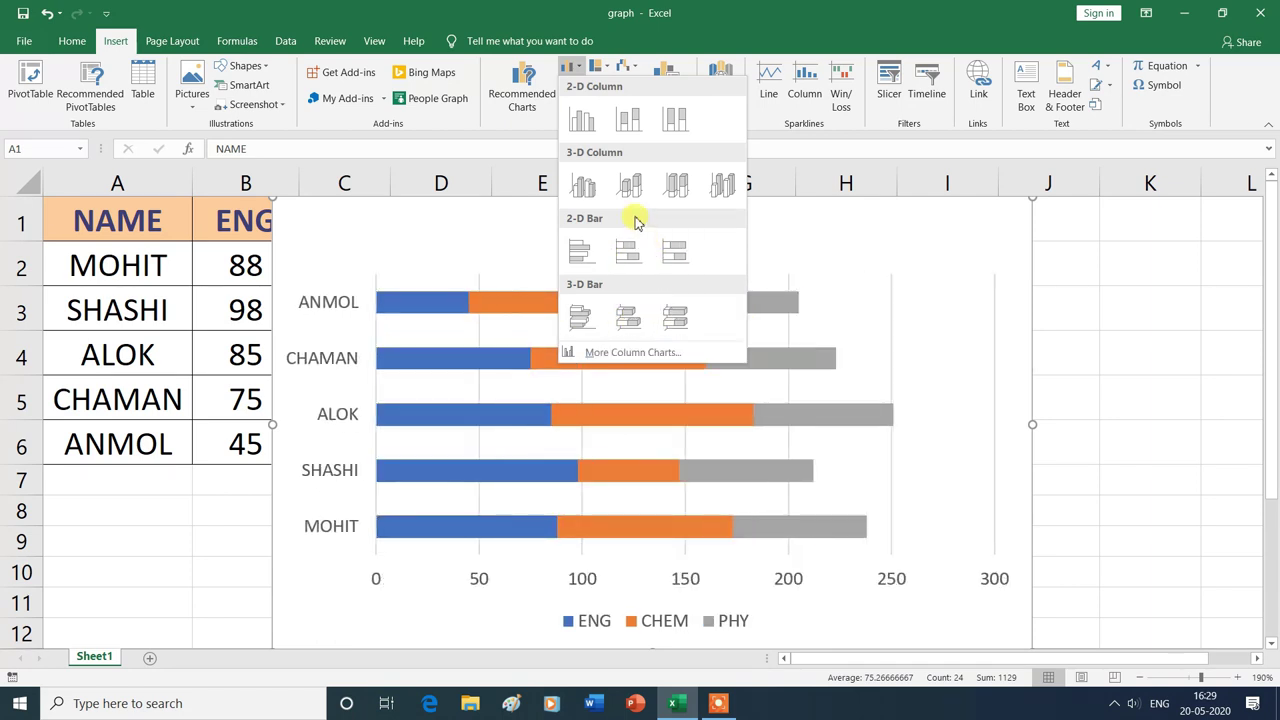
# Step: Insert a 2-D clustered column chart of the student marks
pyautogui.click(584, 121)
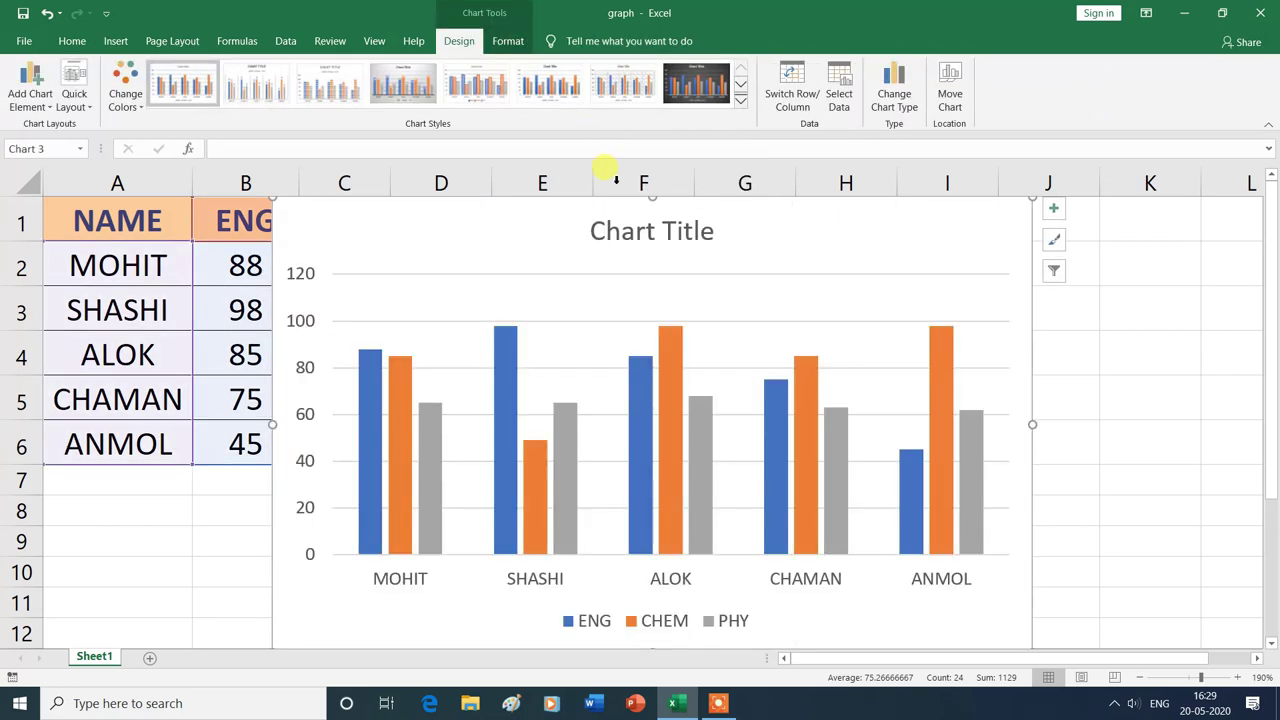
# Step: Move the chart beside the table, widen it out to column K, then deselect it
pyautogui.moveTo(337, 430); pyautogui.dragTo(507, 441)
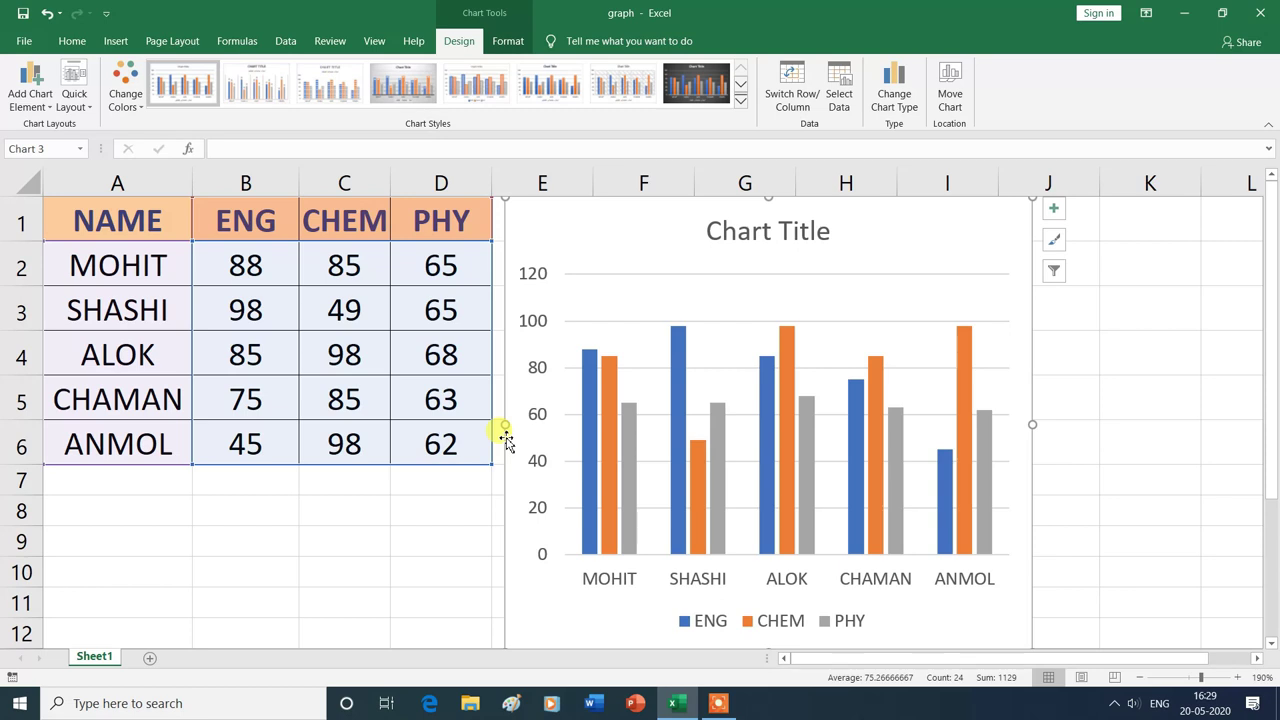
pyautogui.moveTo(1036, 428); pyautogui.dragTo(1237, 412)
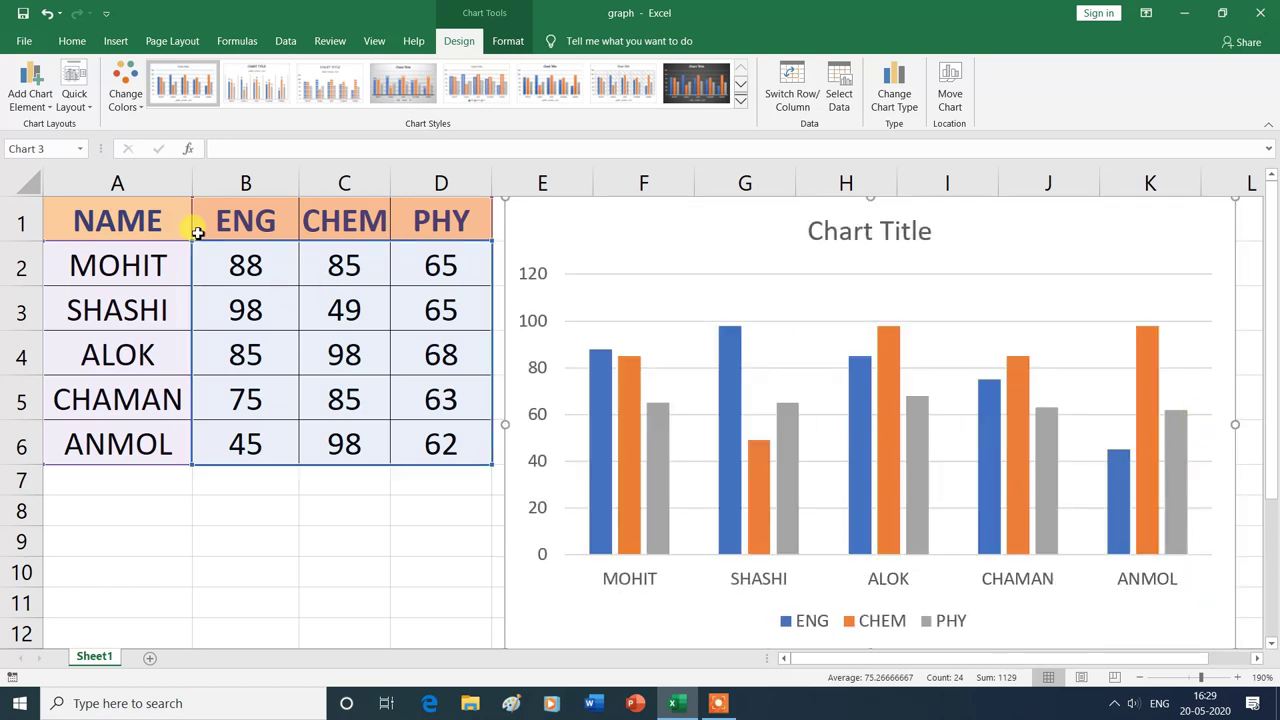
pyautogui.moveTo(1030, 468)
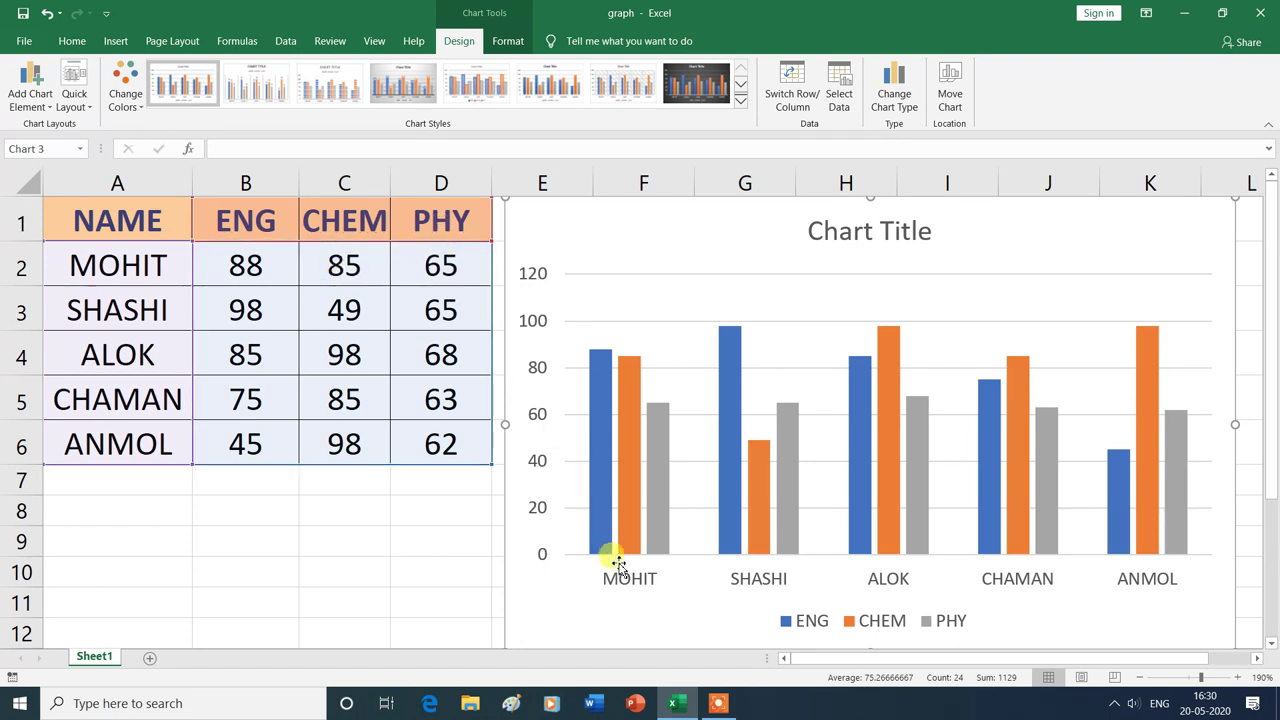
pyautogui.moveTo(623, 410)
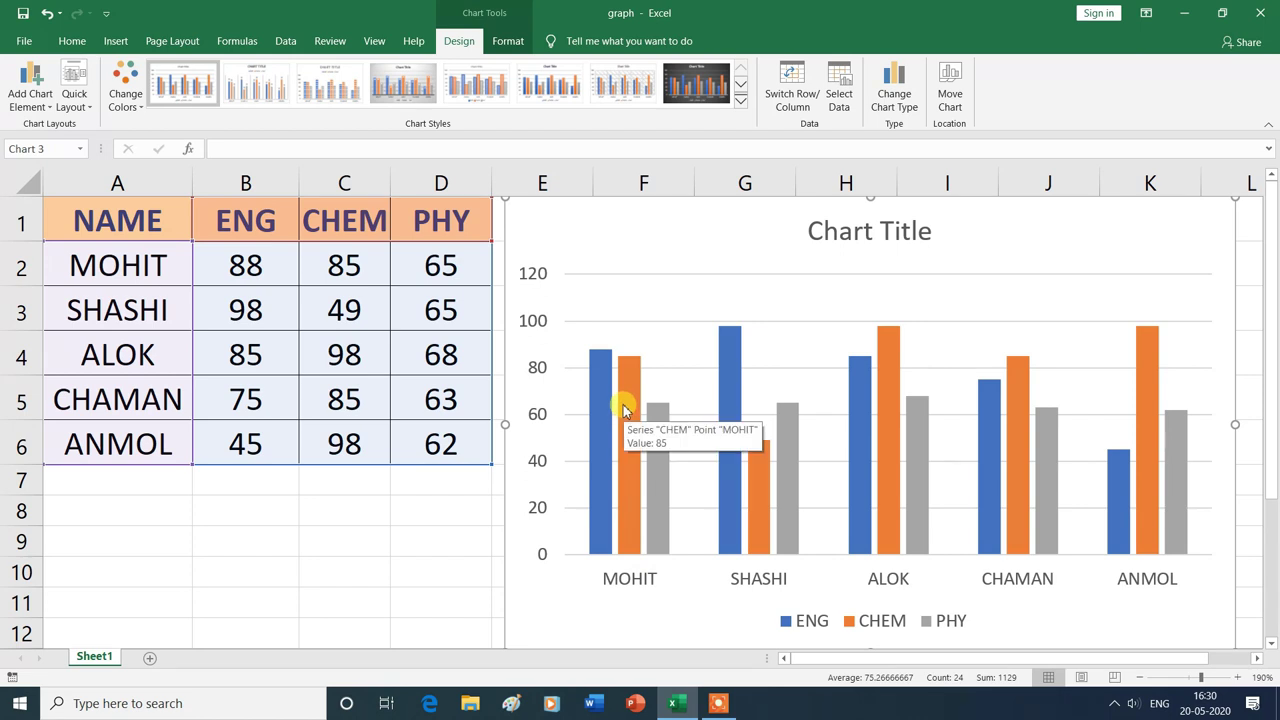
pyautogui.moveTo(600, 543)
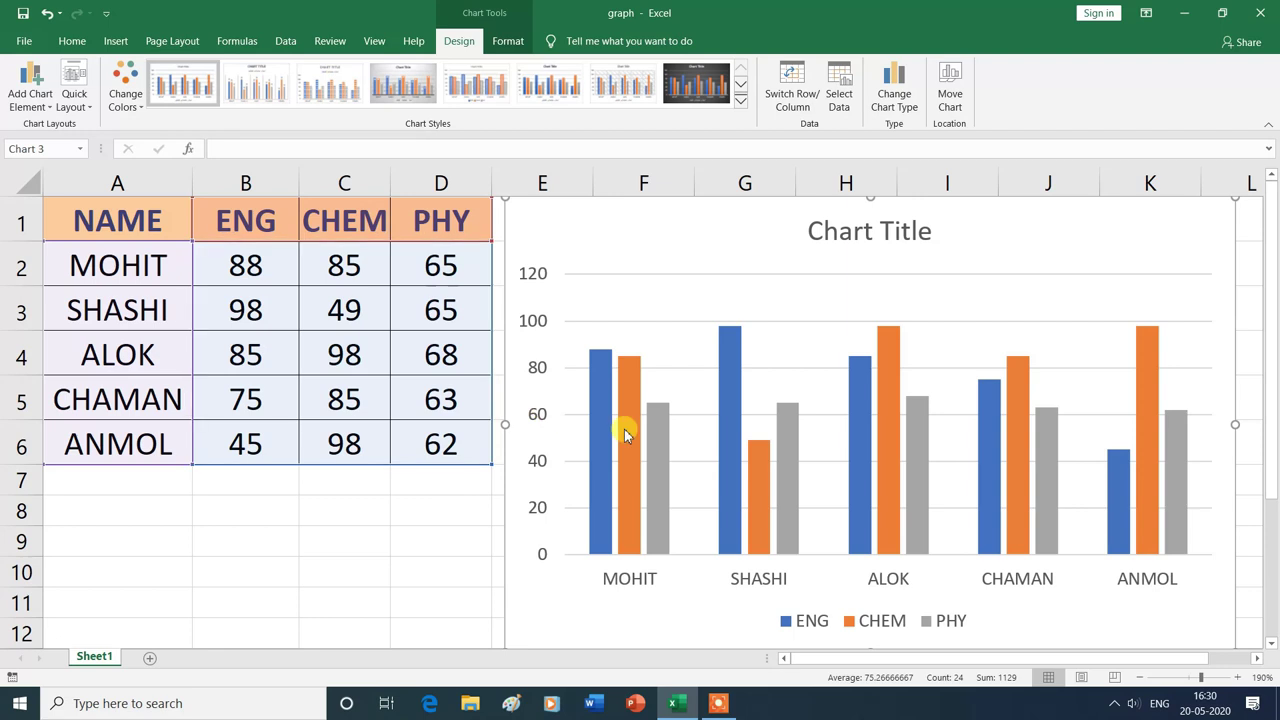
pyautogui.moveTo(628, 367)
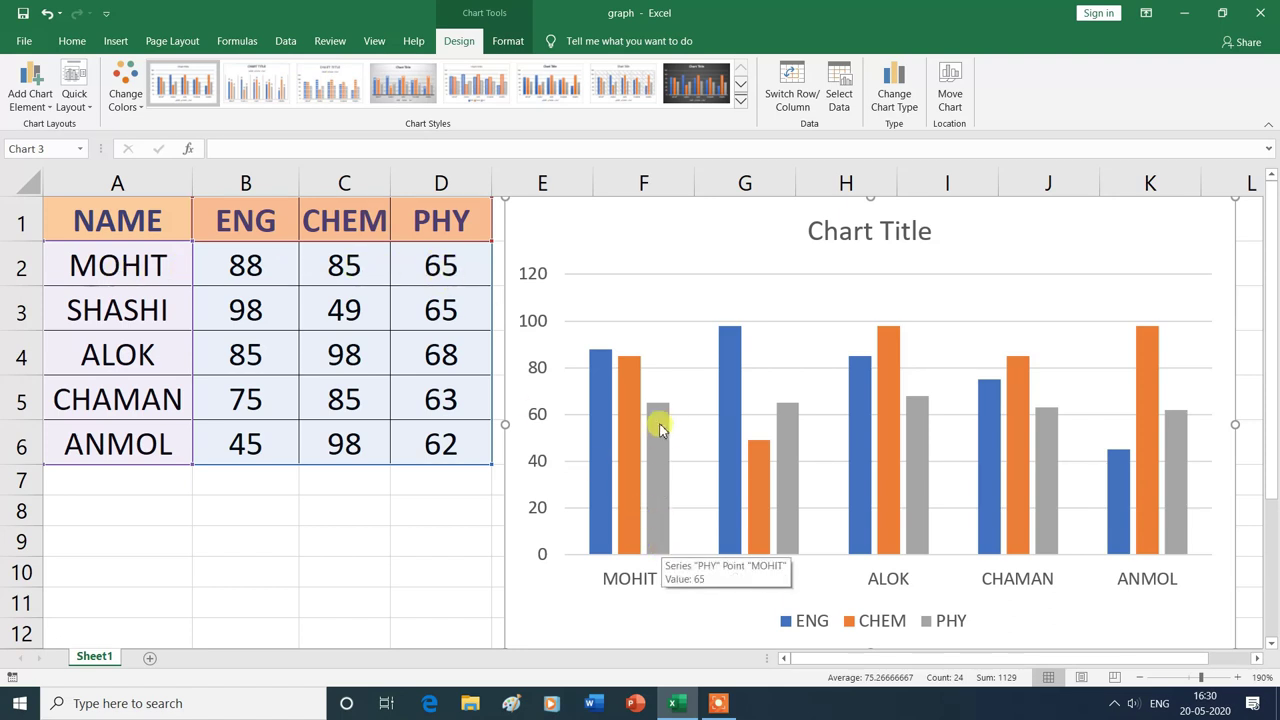
pyautogui.moveTo(660, 458)
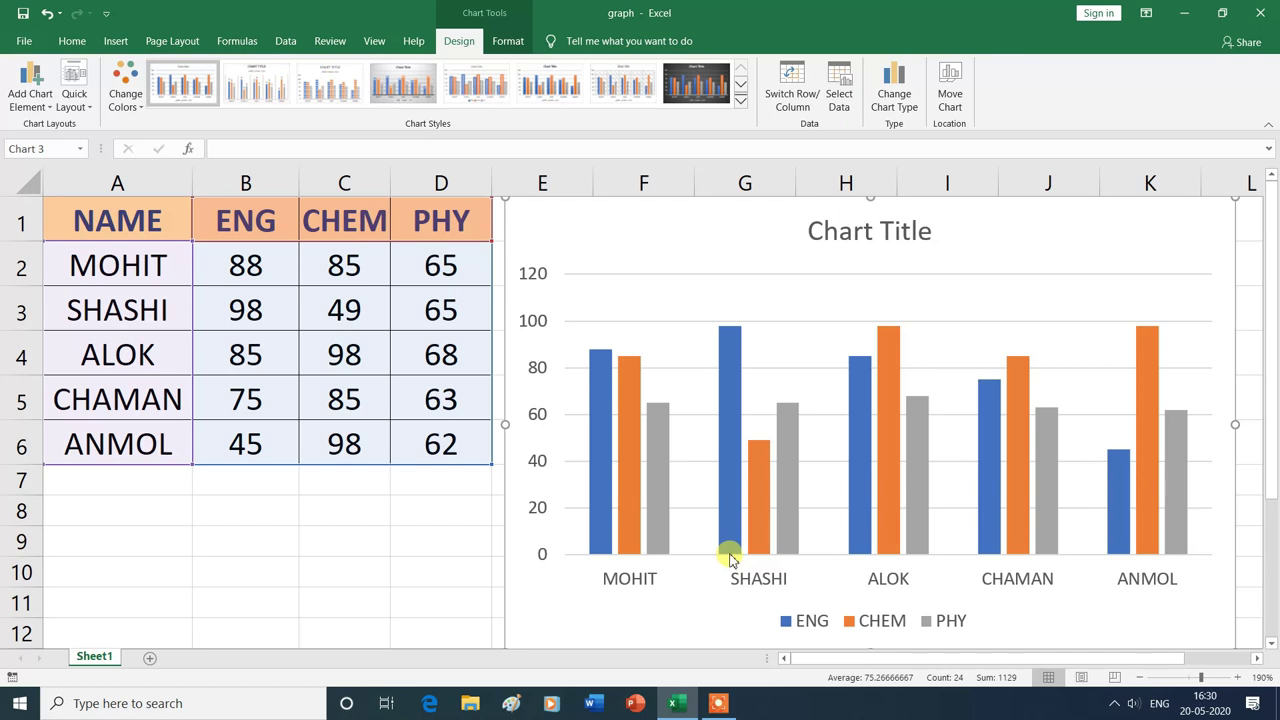
pyautogui.moveTo(726, 333)
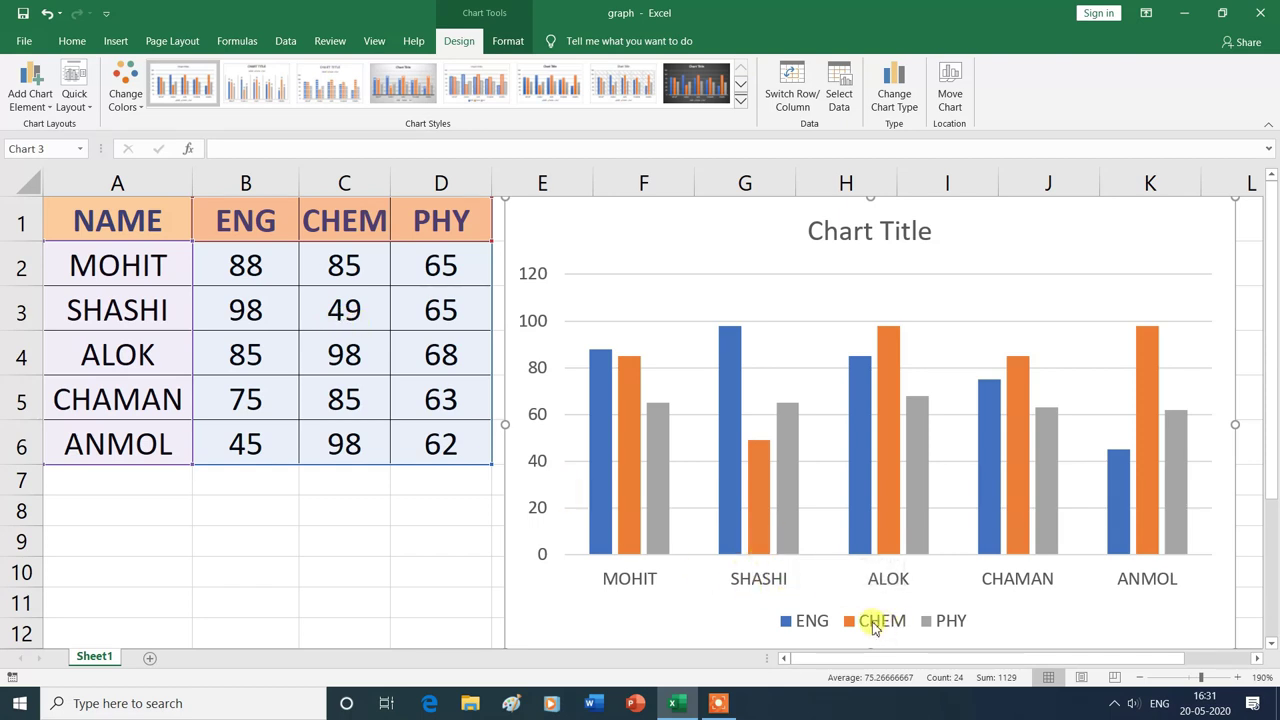
pyautogui.moveTo(757, 455)
pyautogui.moveTo(785, 410)
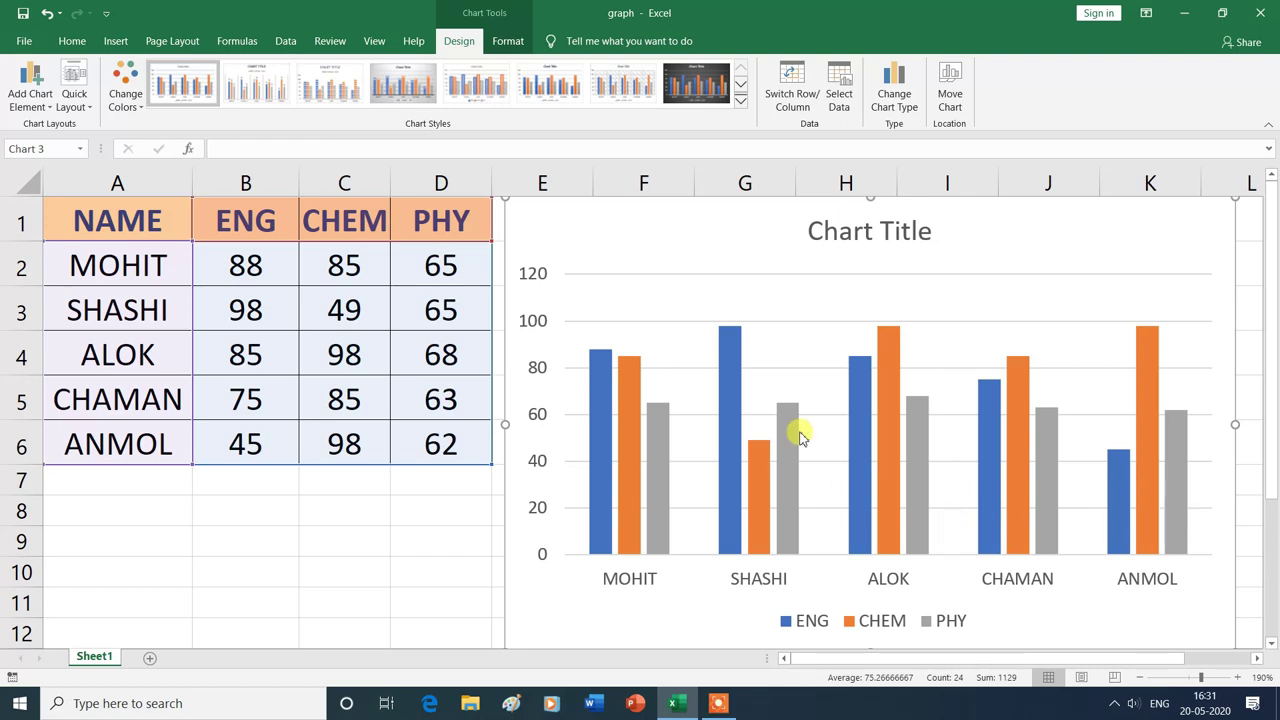
pyautogui.press('Escape')
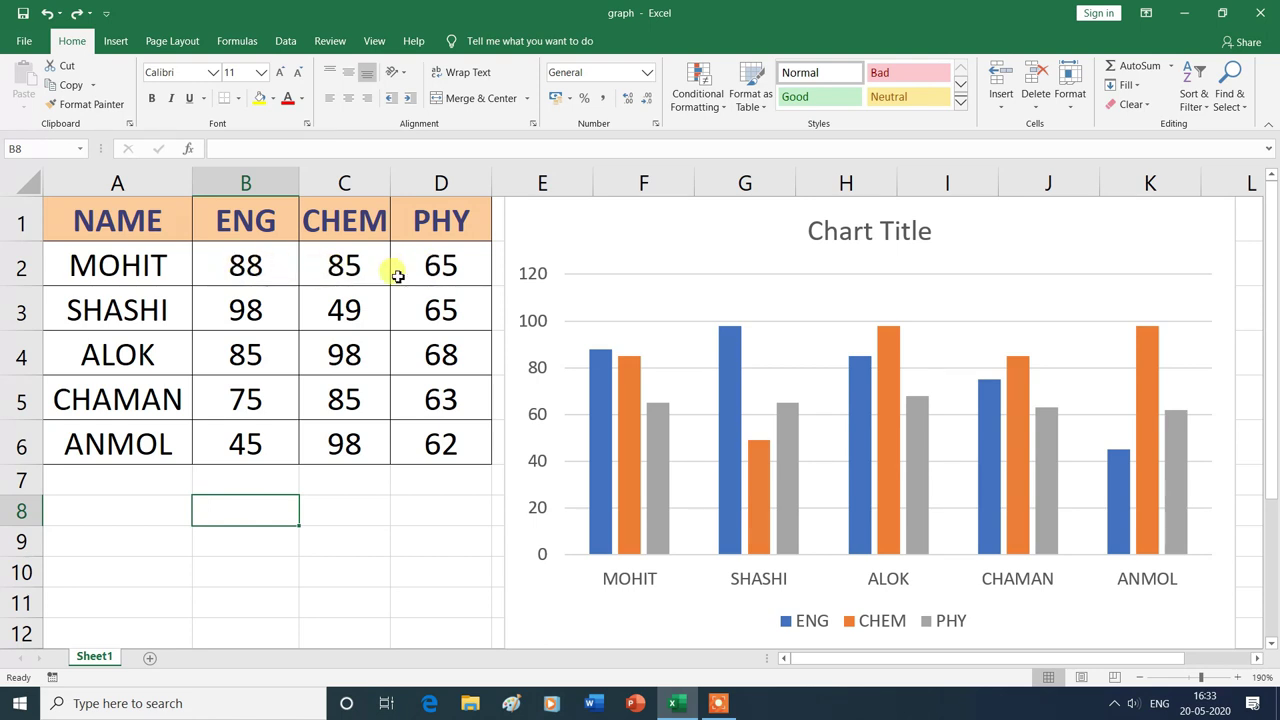
# Step: Change the first student's ENG mark in B2 to 55
pyautogui.moveTo(597, 343)
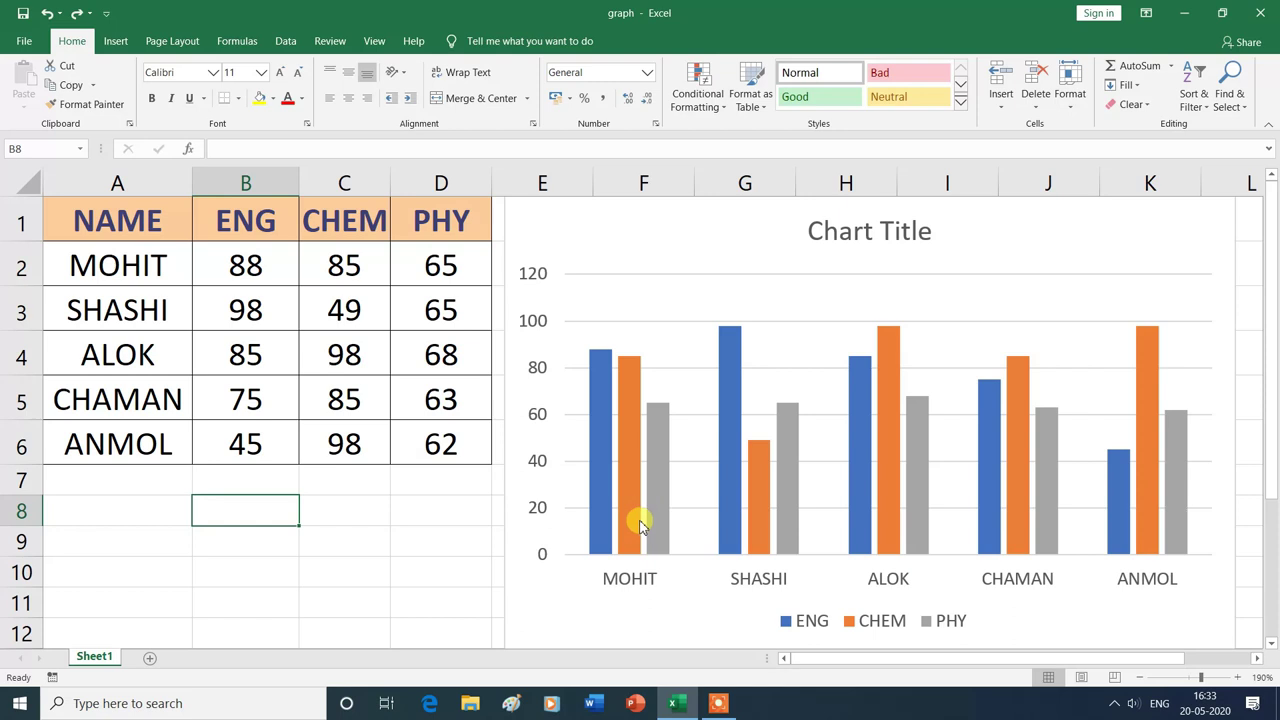
pyautogui.moveTo(635, 515)
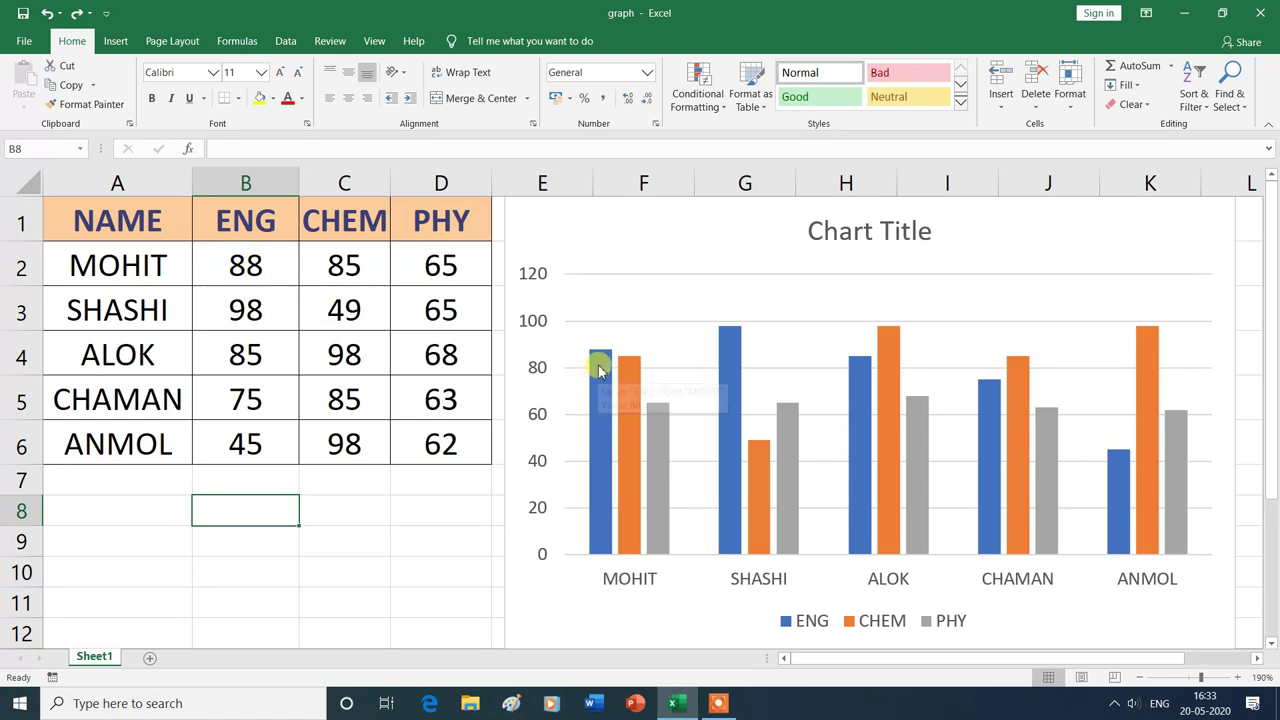
pyautogui.click(260, 266)
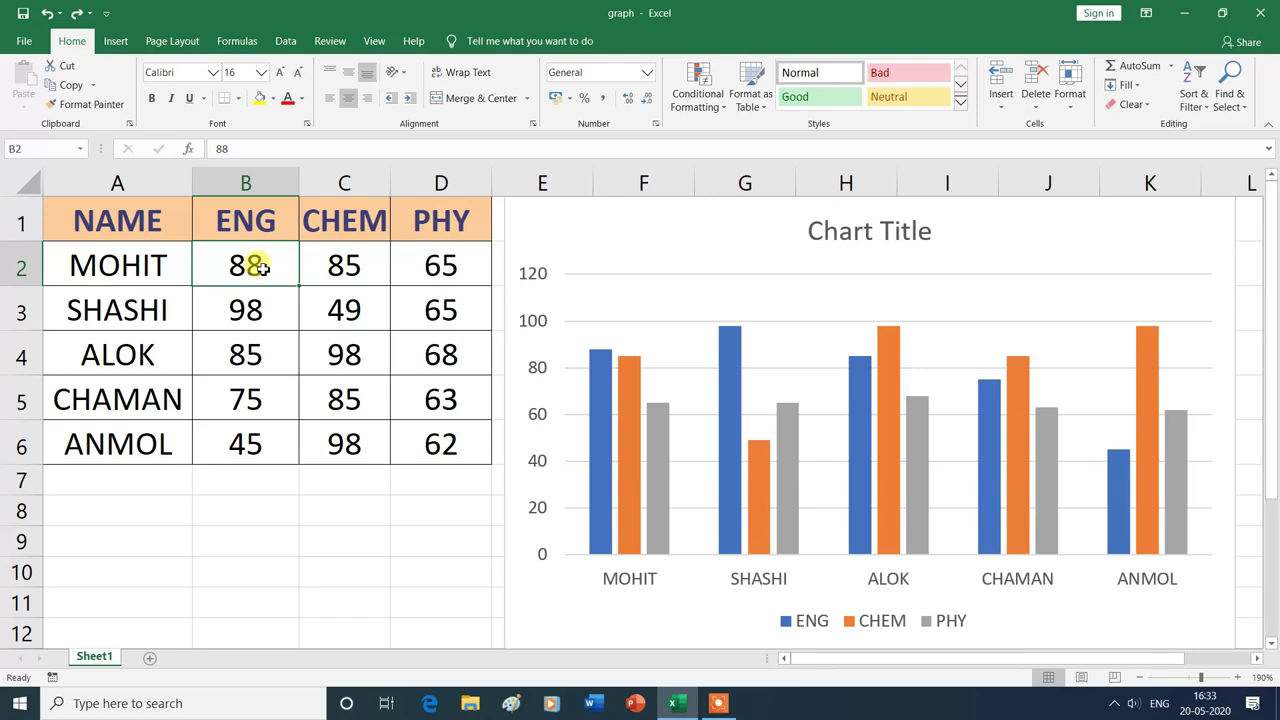
pyautogui.write('55')
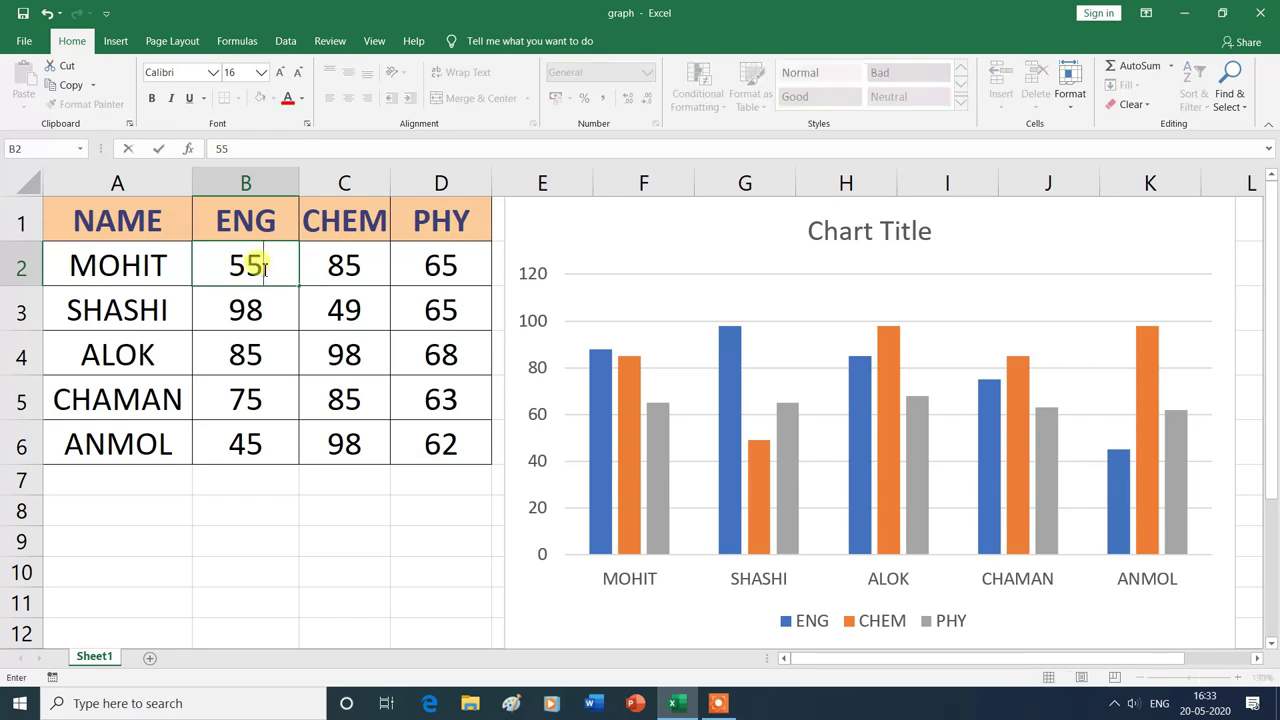
pyautogui.click(255, 518)
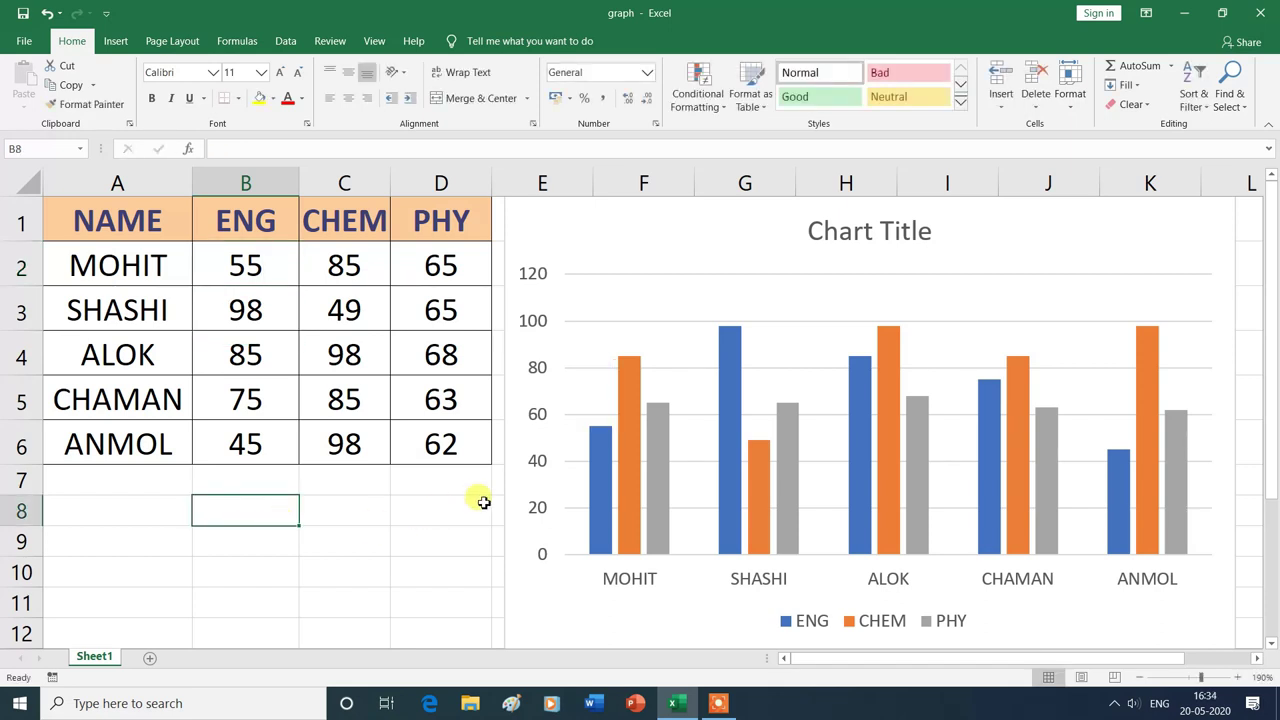
# Step: Change the same student's CHEM mark in C2 to 95 and watch the chart update
pyautogui.moveTo(598, 435)
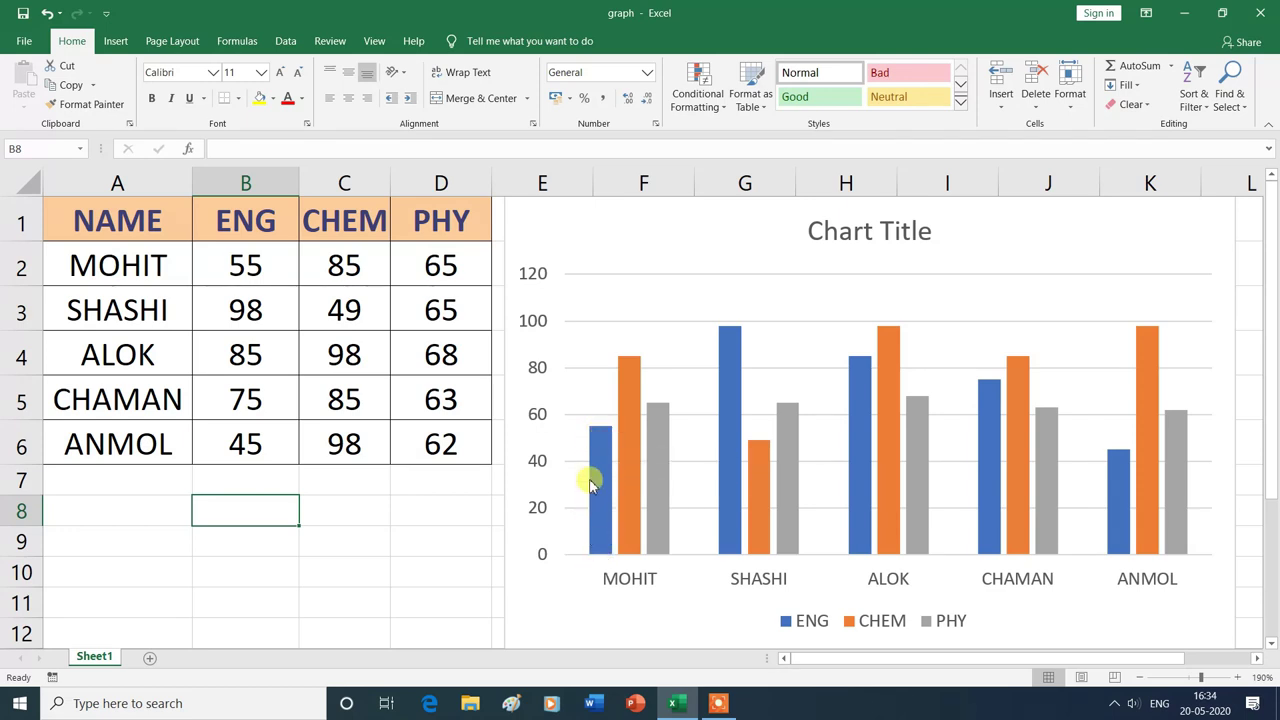
pyautogui.moveTo(603, 553)
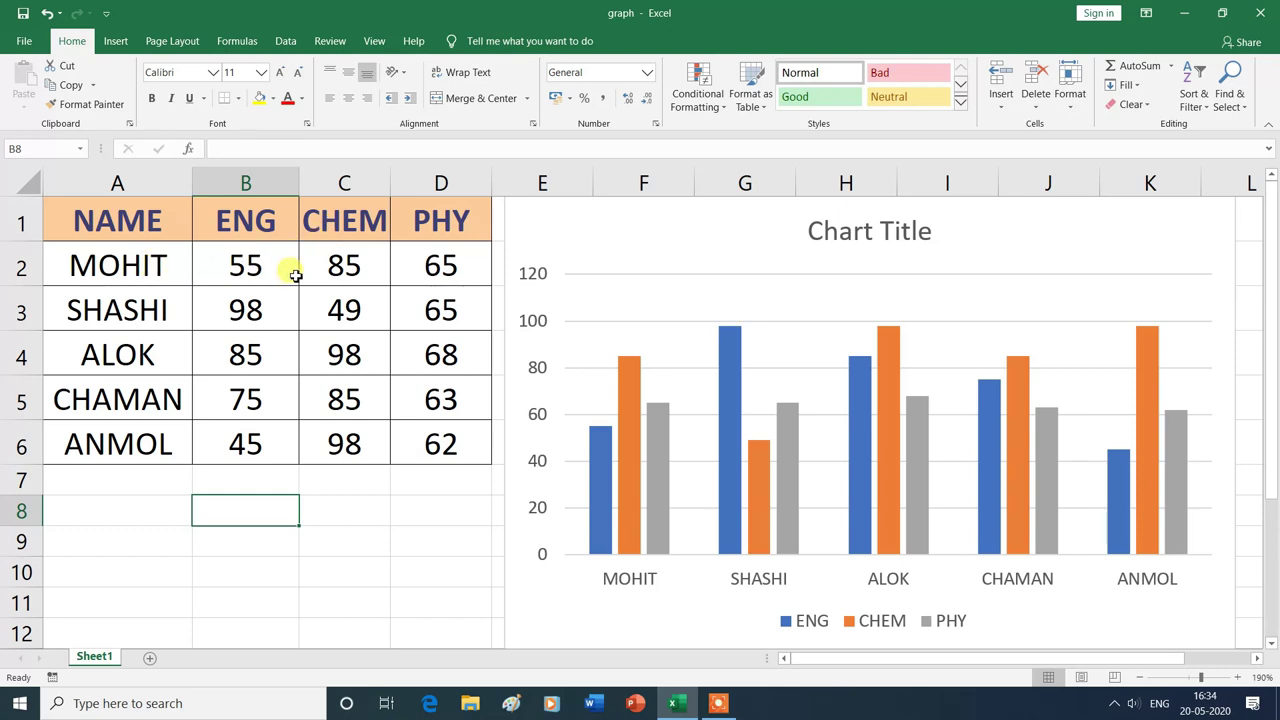
pyautogui.click(350, 268)
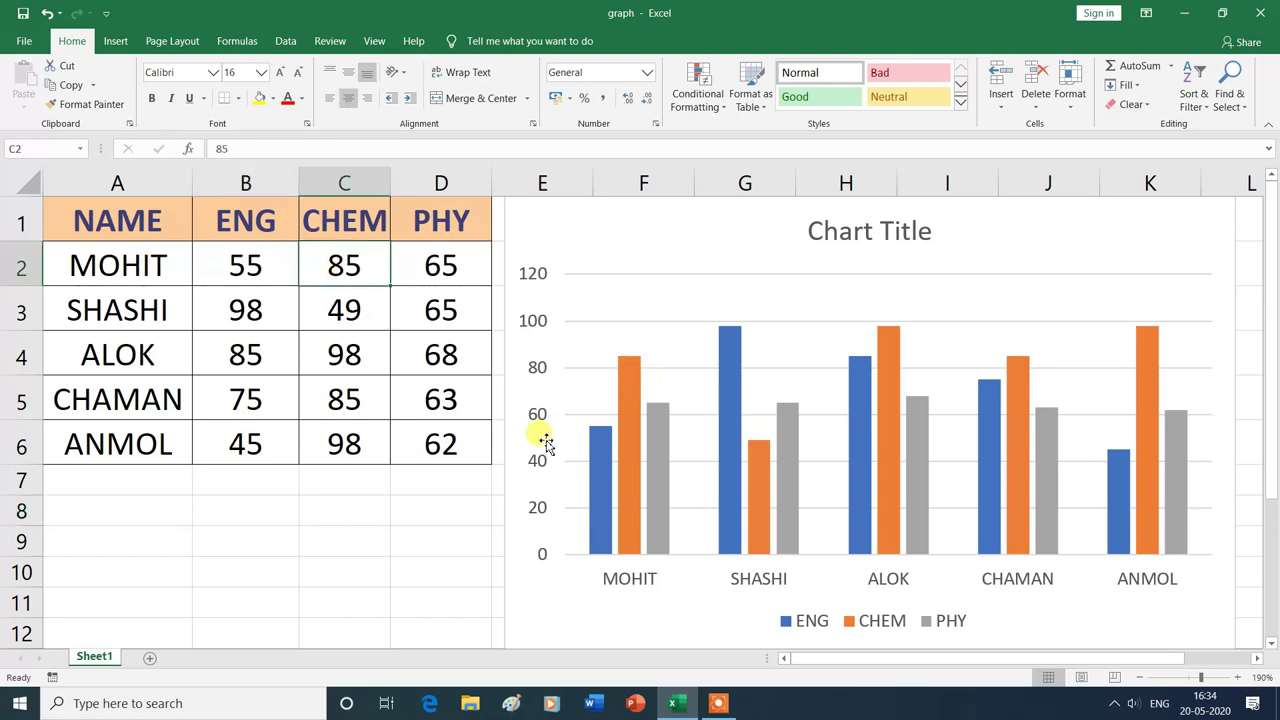
pyautogui.write('95')
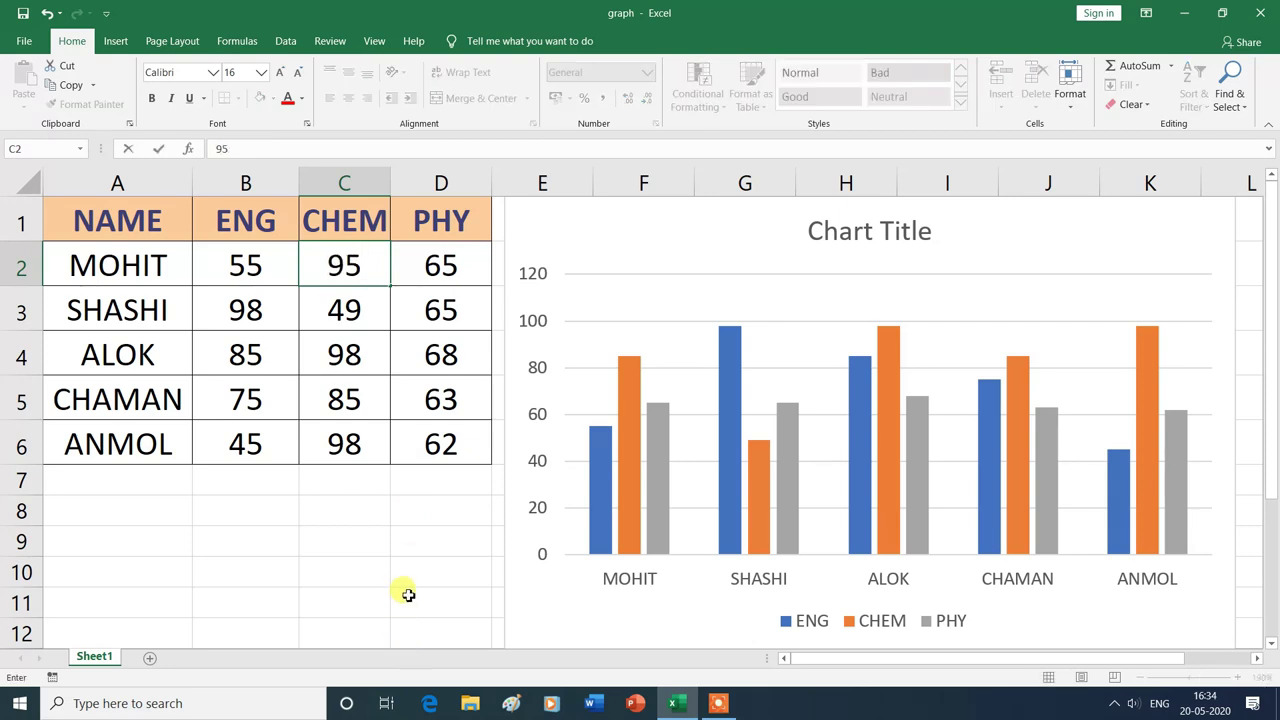
pyautogui.click(436, 540)
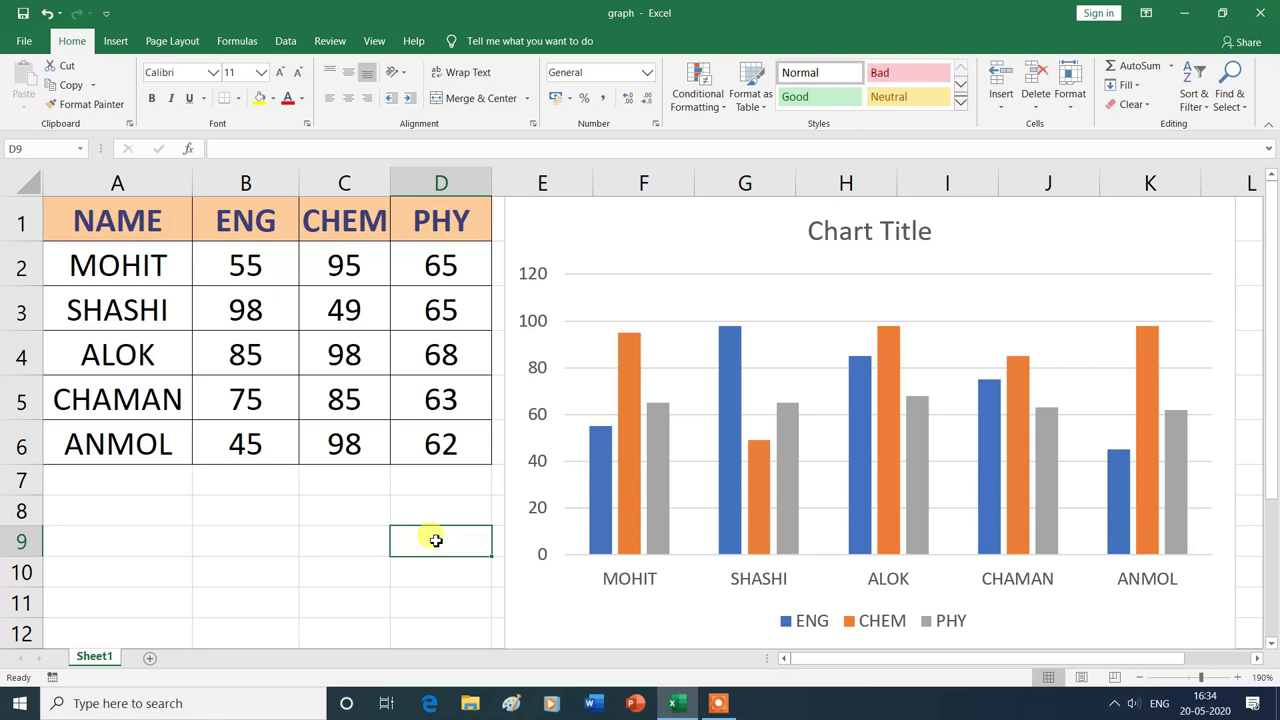
pyautogui.moveTo(645, 340)
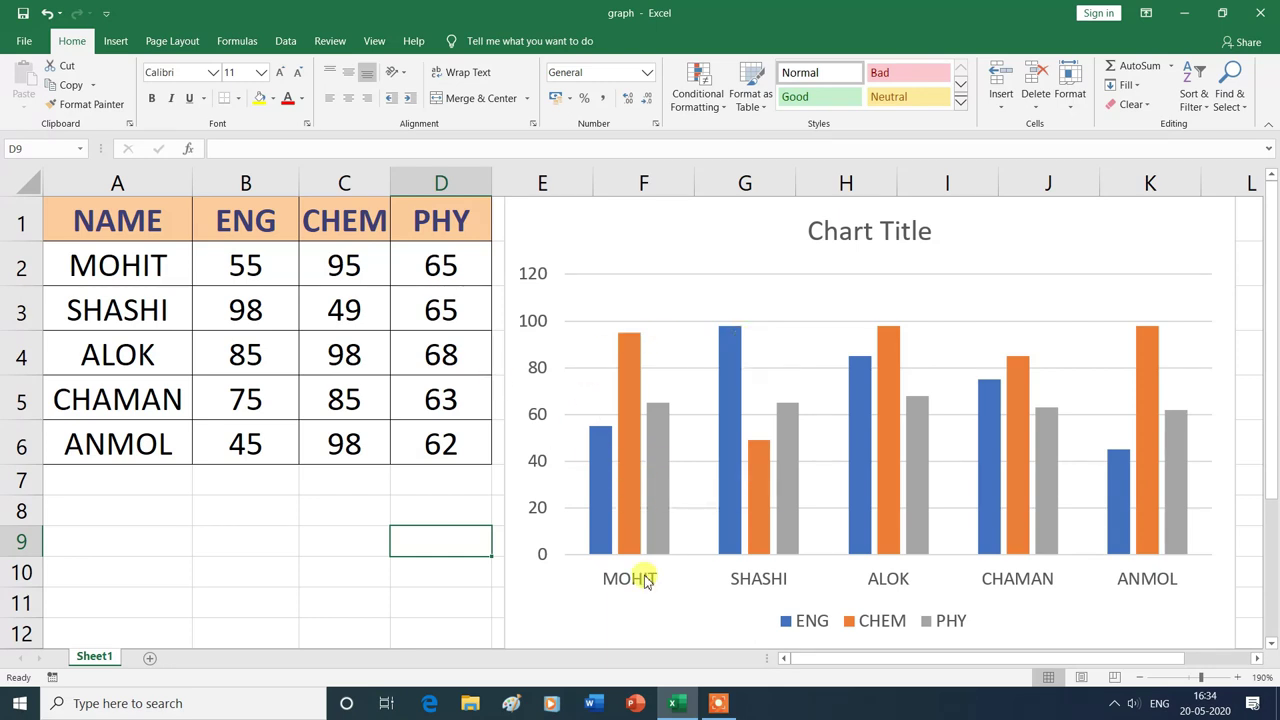
# Step: Select the chart and show the Axis Titles options under Chart Design's Add Chart Element
pyautogui.click(696, 588)
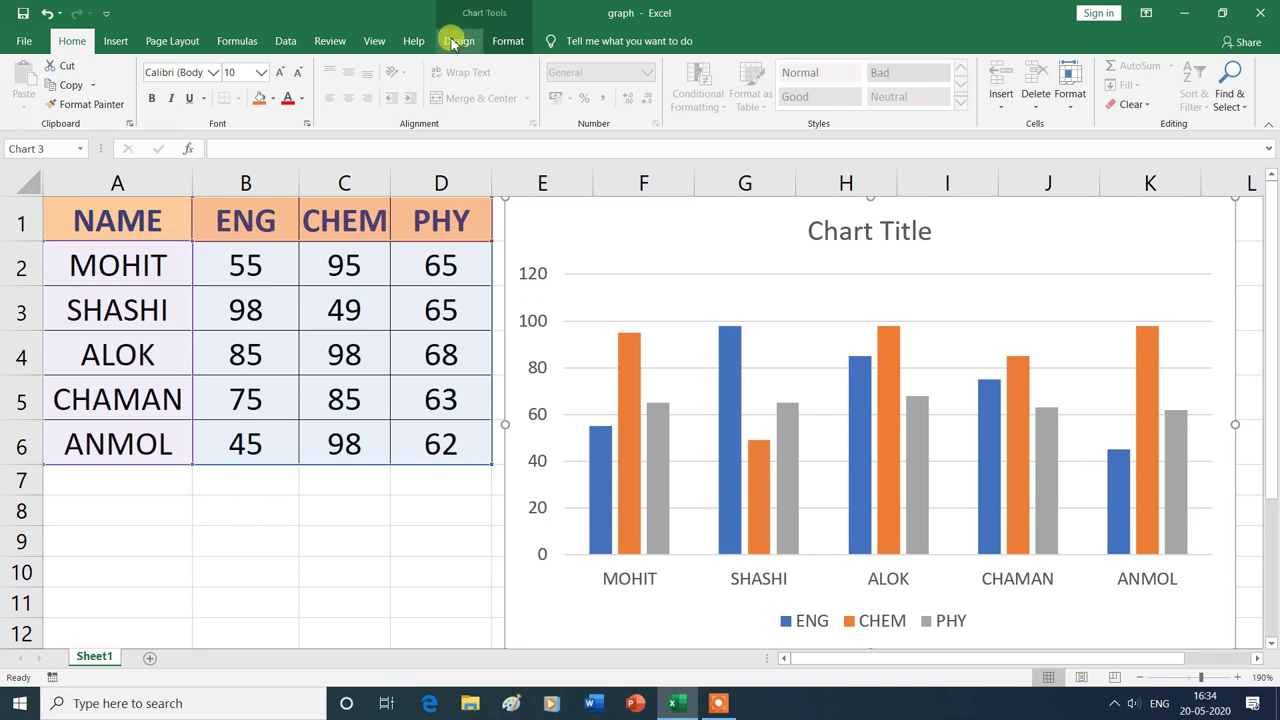
pyautogui.click(469, 47)
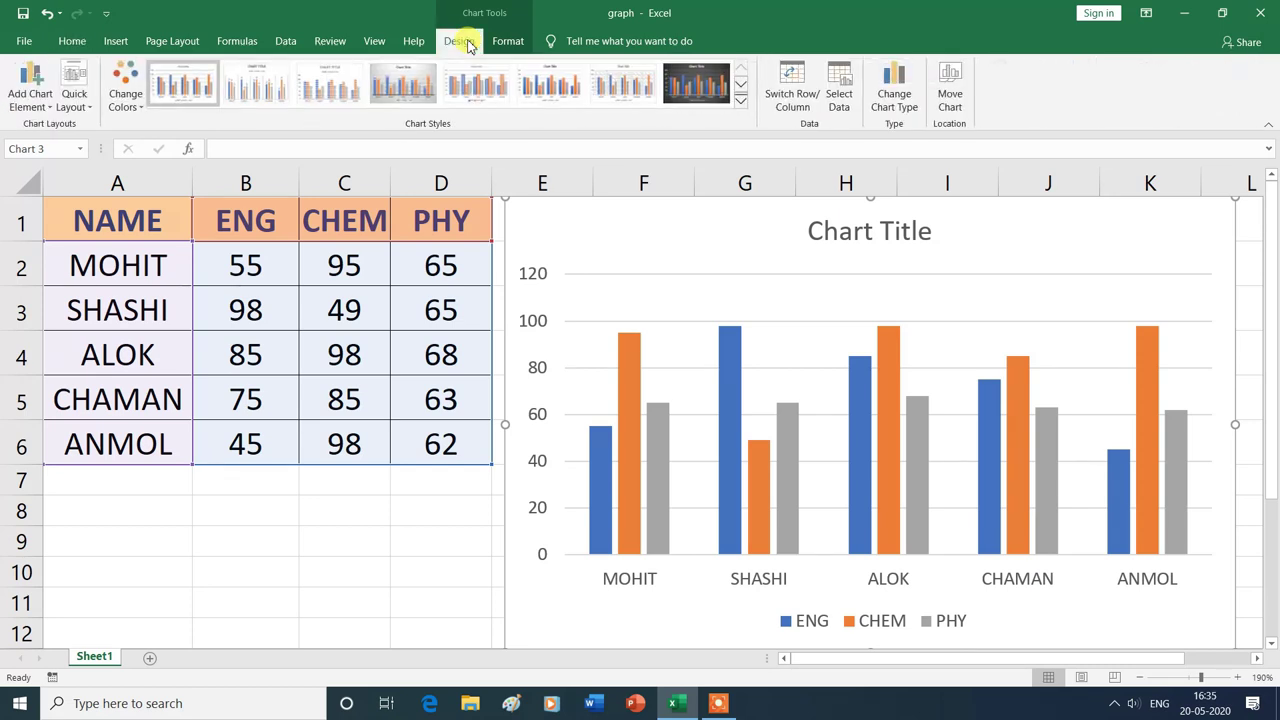
pyautogui.click(47, 108)
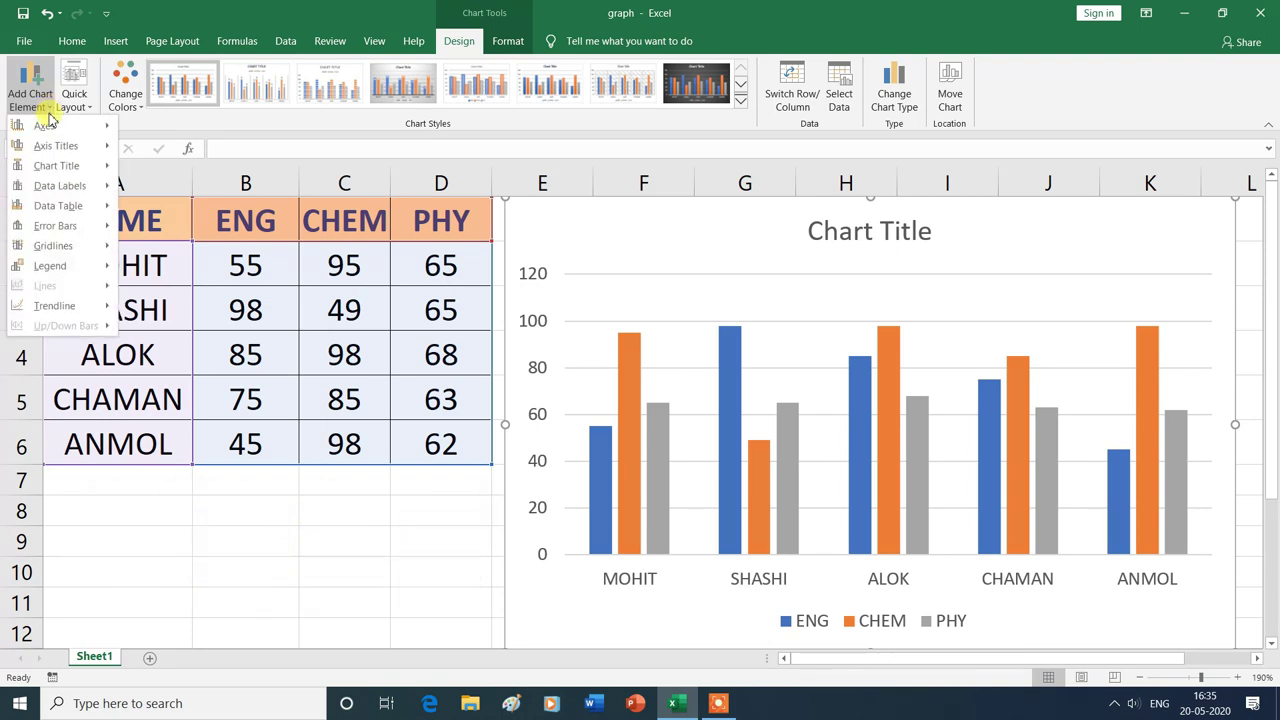
pyautogui.moveTo(47, 130)
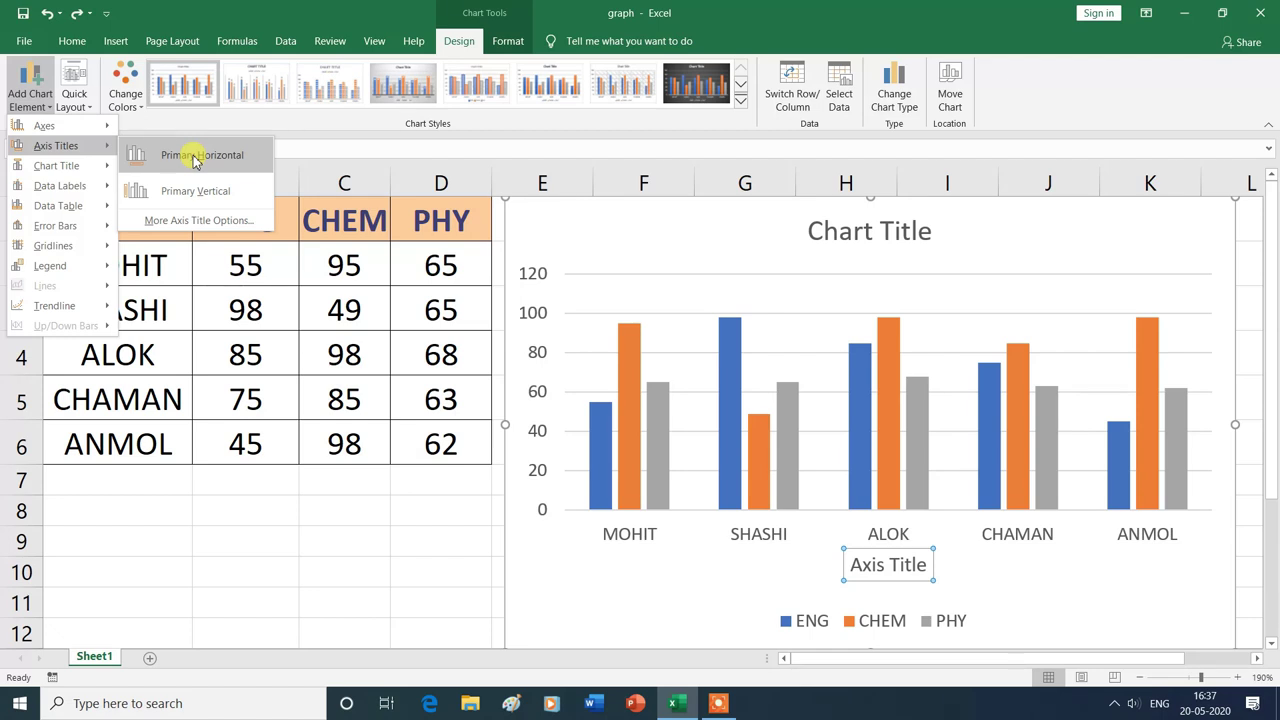
# Step: Add primary horizontal and vertical axis titles to the chart, then delete the axis title
pyautogui.click(195, 158)
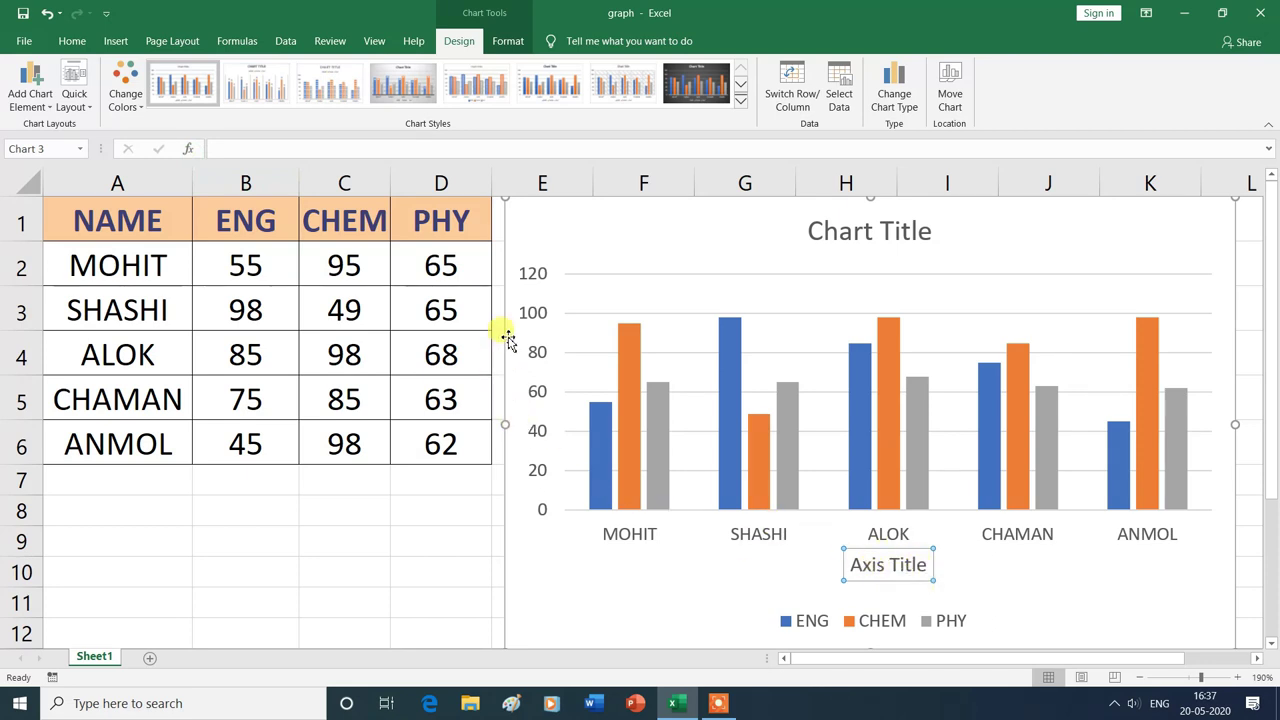
pyautogui.click(52, 112)
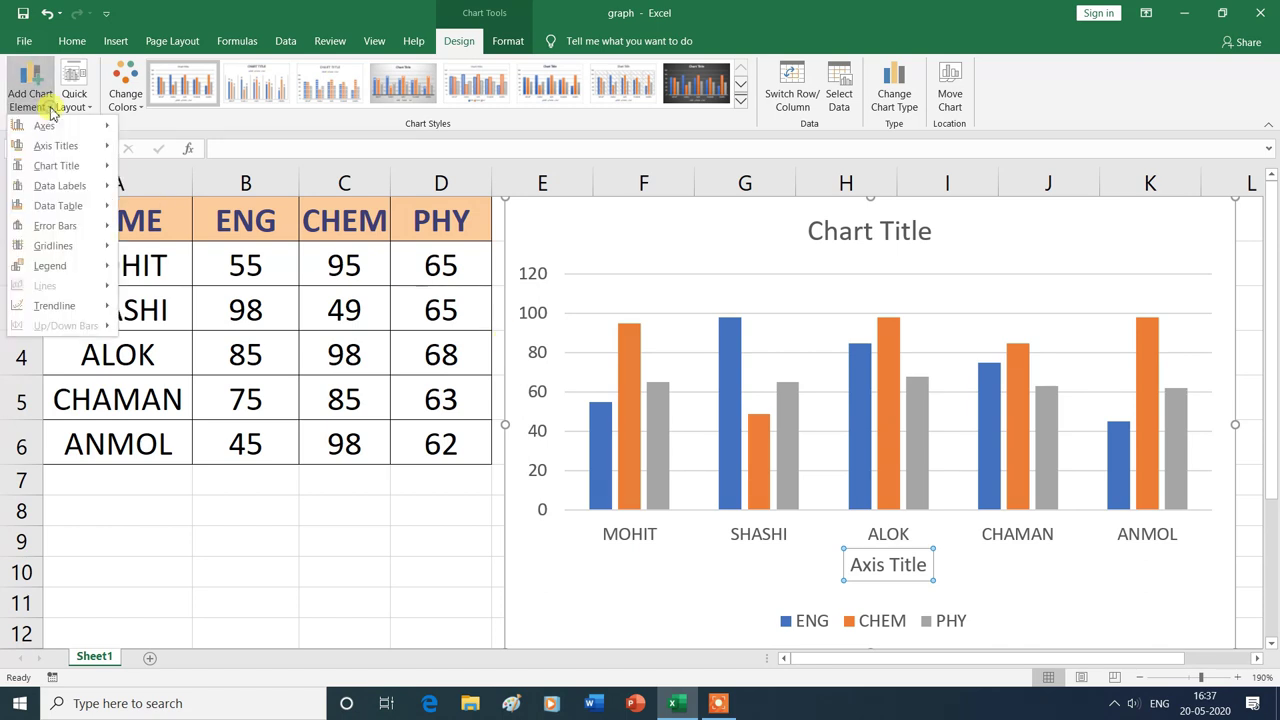
pyautogui.moveTo(105, 148)
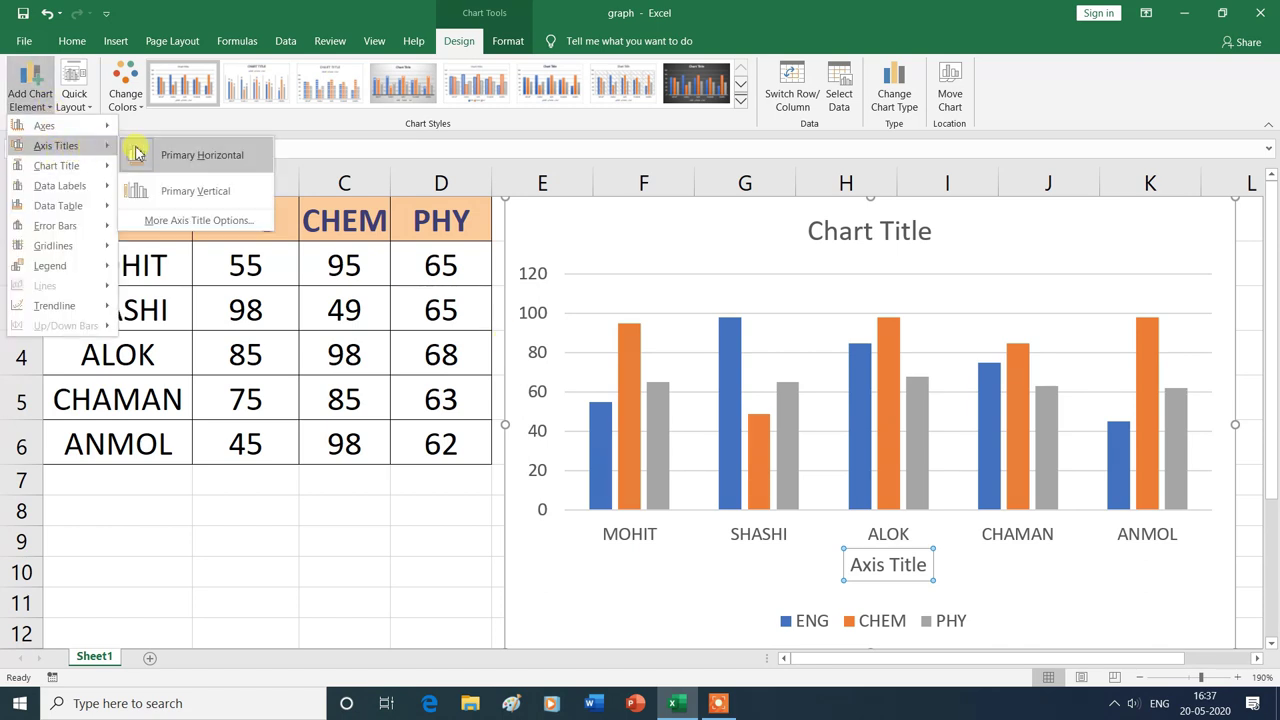
pyautogui.click(185, 200)
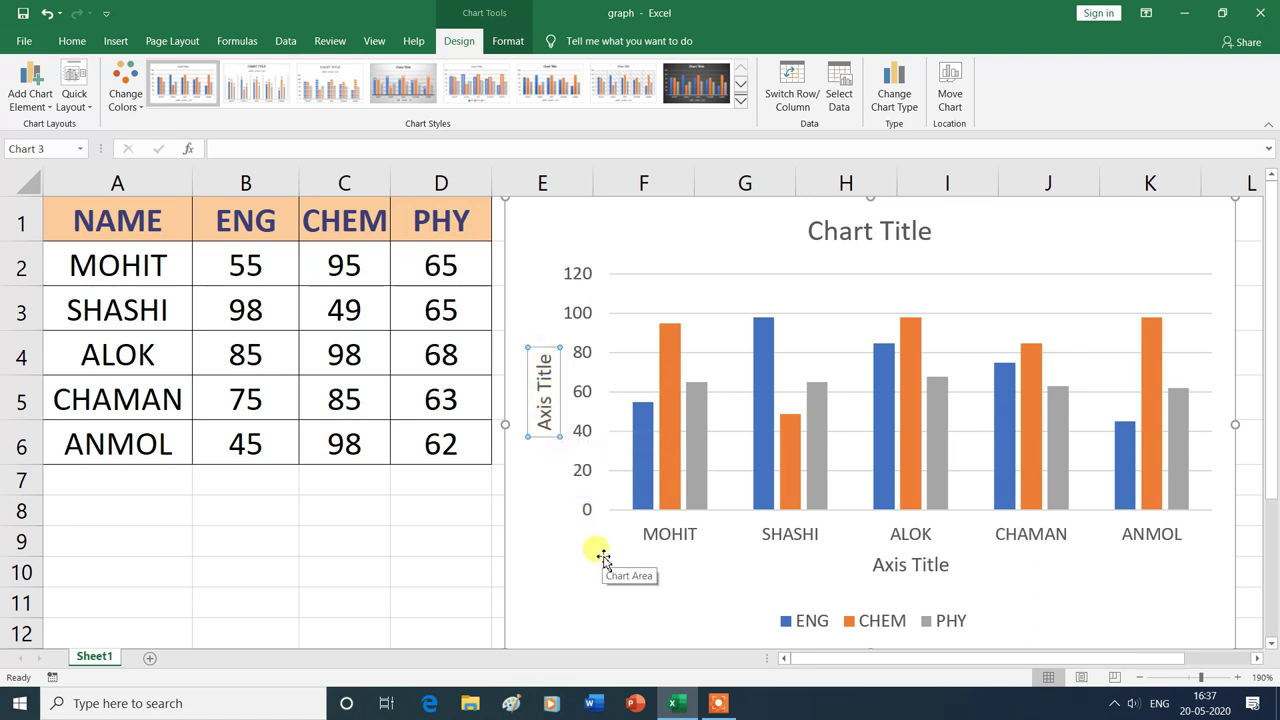
pyautogui.press('Delete')
pyautogui.press('Delete')
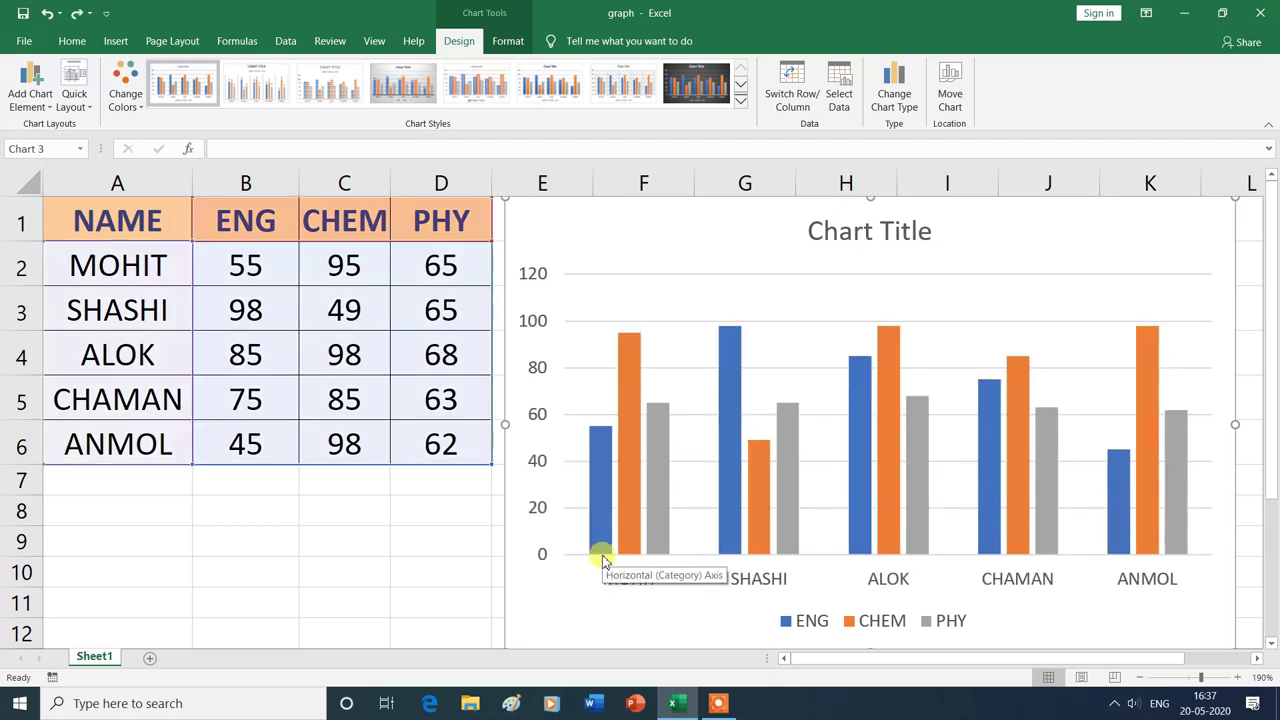
# Step: Add centred data labels showing each student's mark inside its column
pyautogui.click(50, 108)
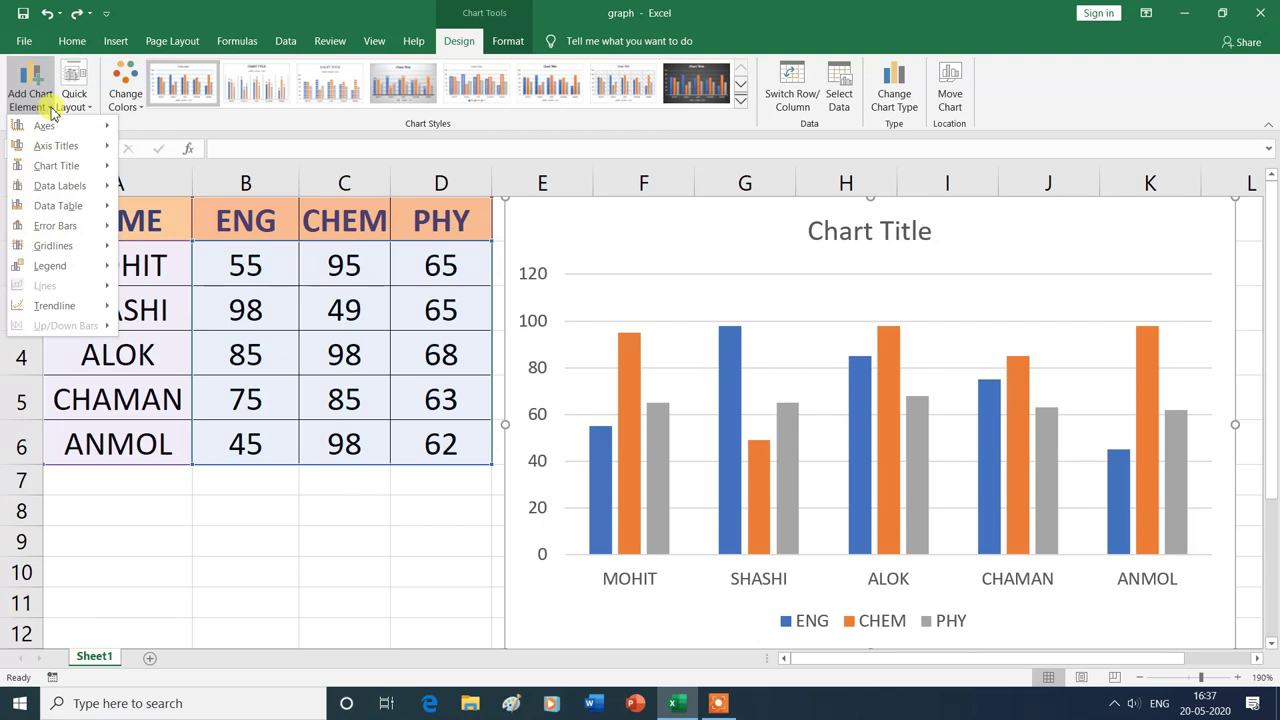
pyautogui.moveTo(63, 166)
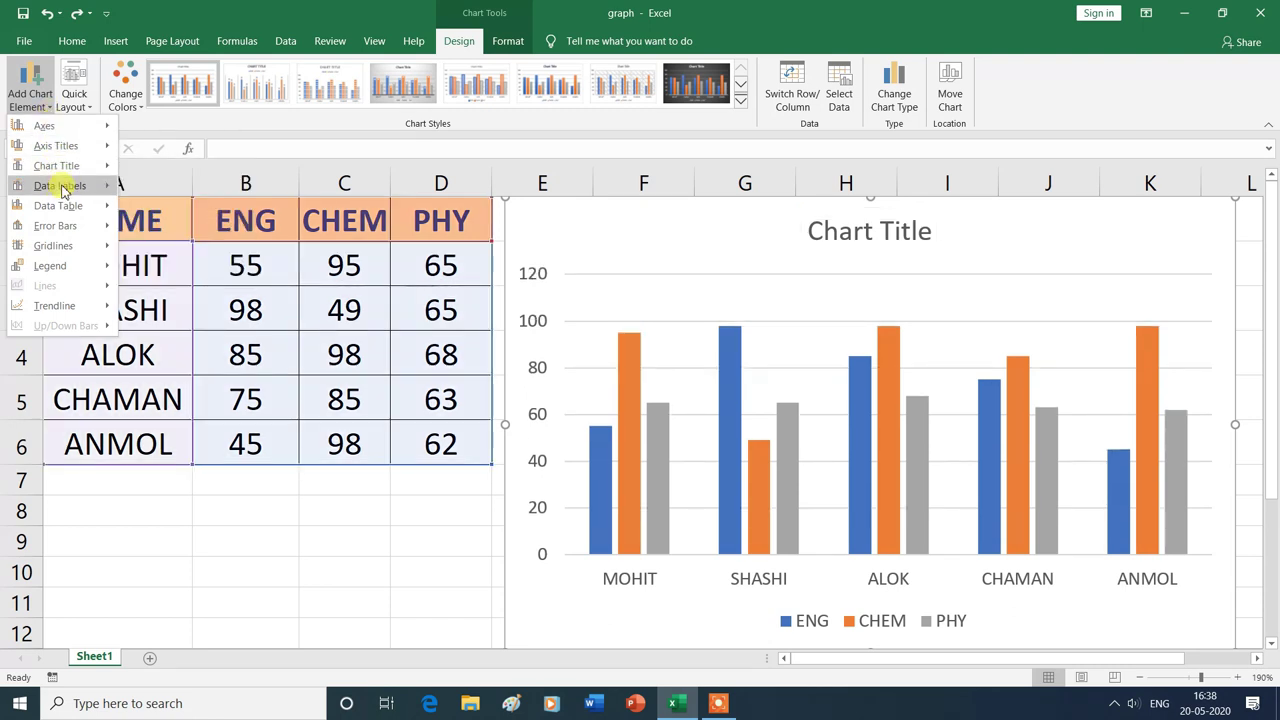
pyautogui.moveTo(62, 190)
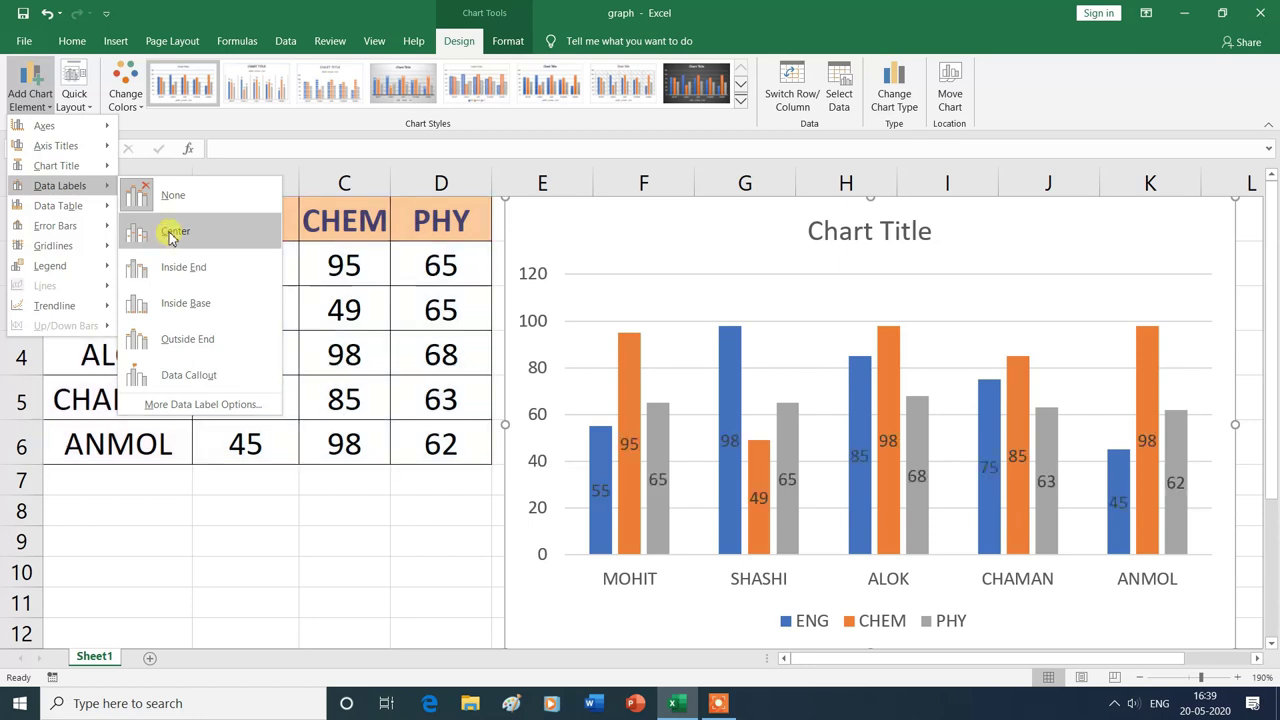
pyautogui.click(171, 232)
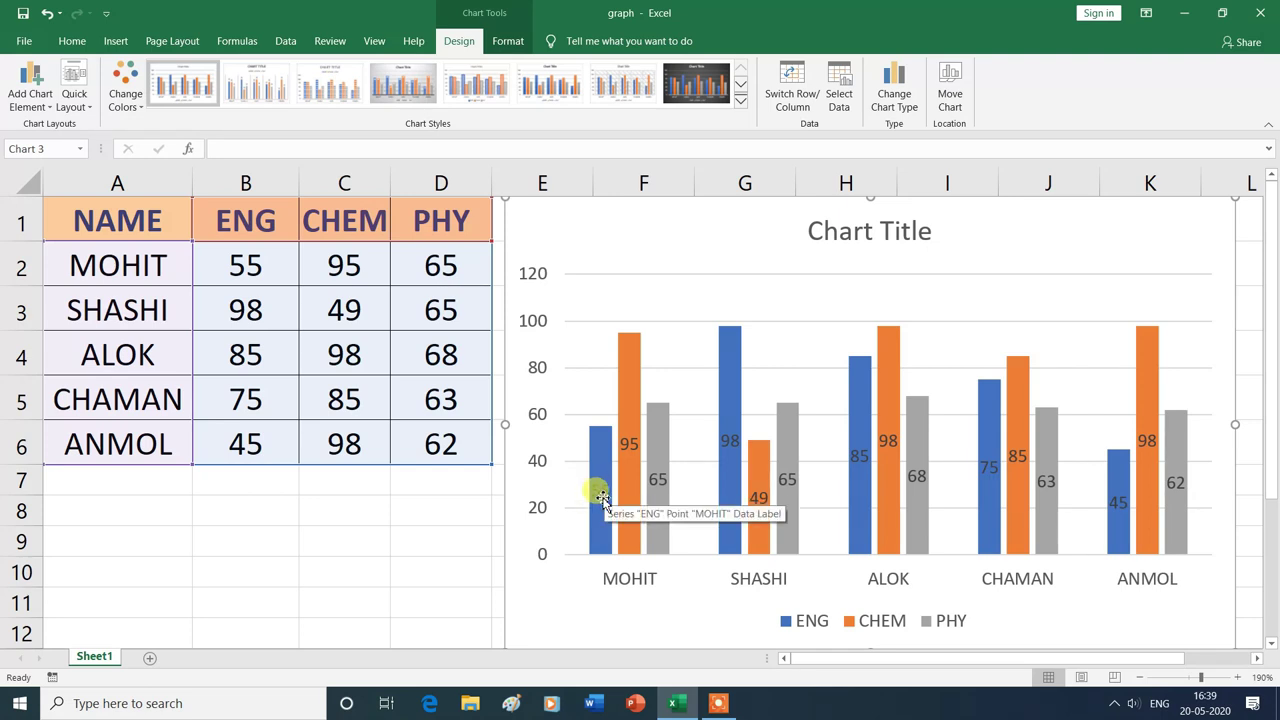
pyautogui.click(630, 447)
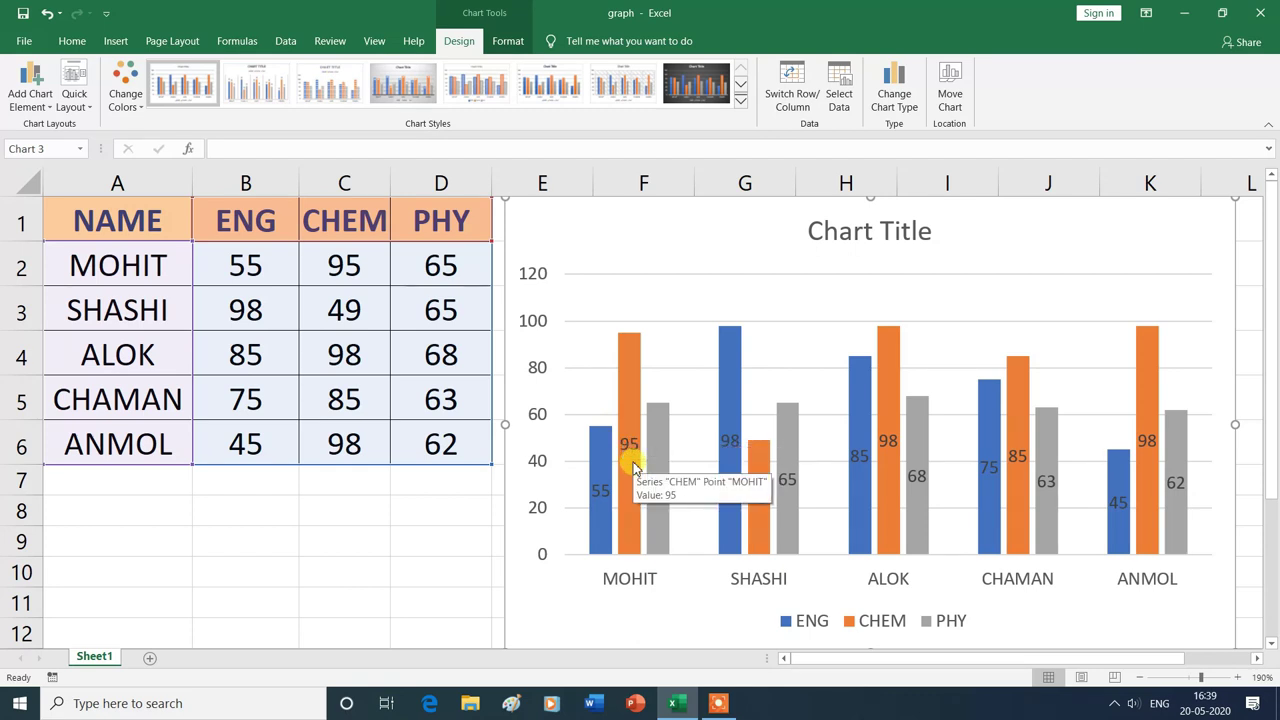
pyautogui.click(45, 110)
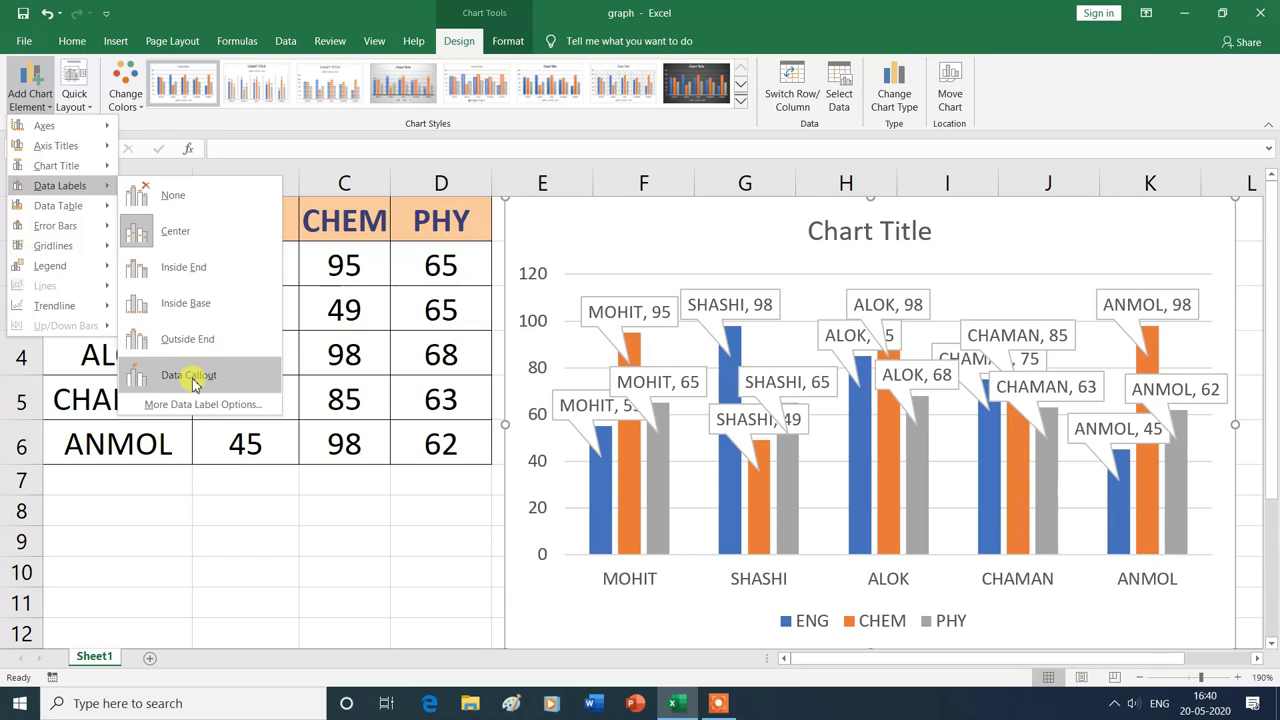
# Step: Set the chart's data labels to None so the ENG, CHEM and PHY columns are unlabelled
pyautogui.click(180, 196)
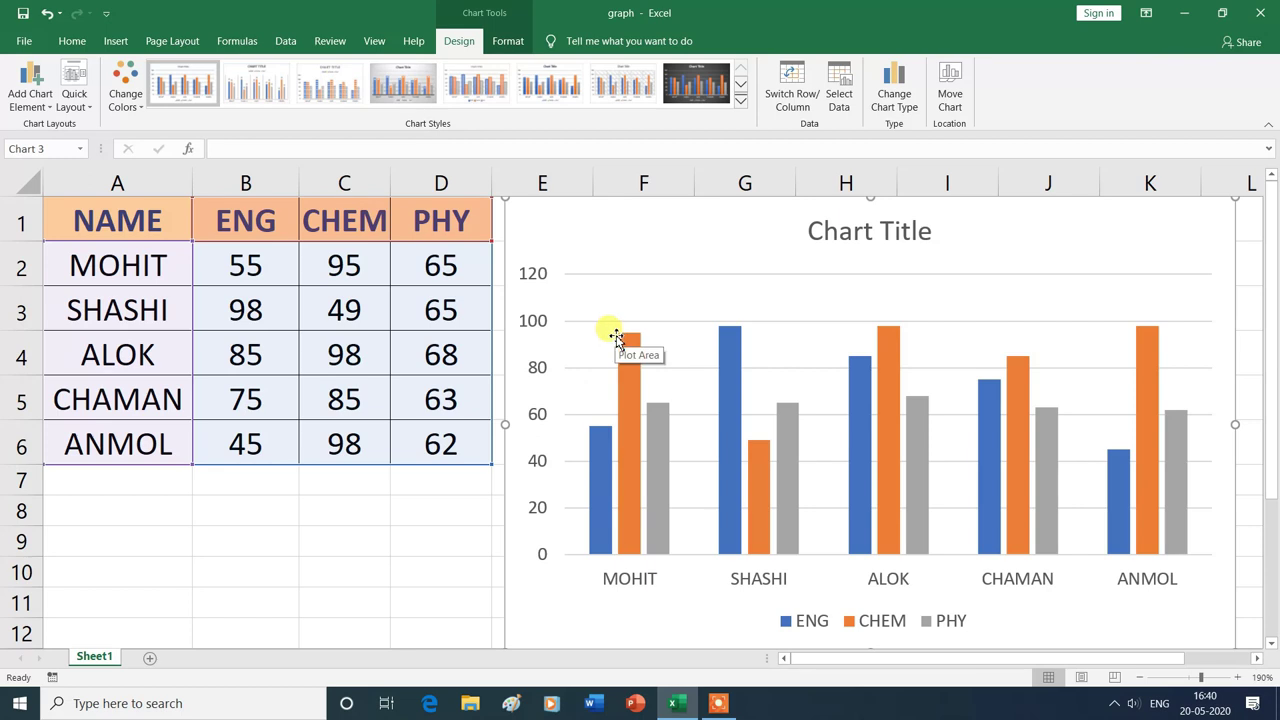
pyautogui.click(55, 110)
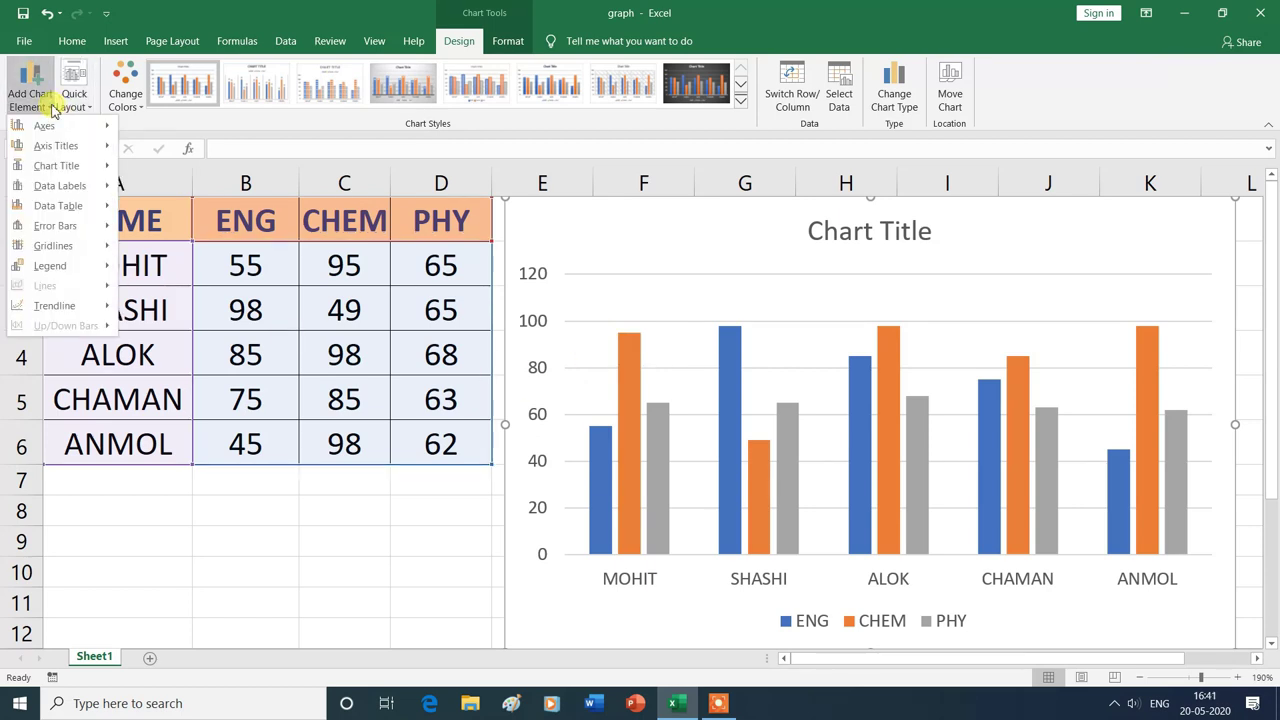
pyautogui.moveTo(78, 213)
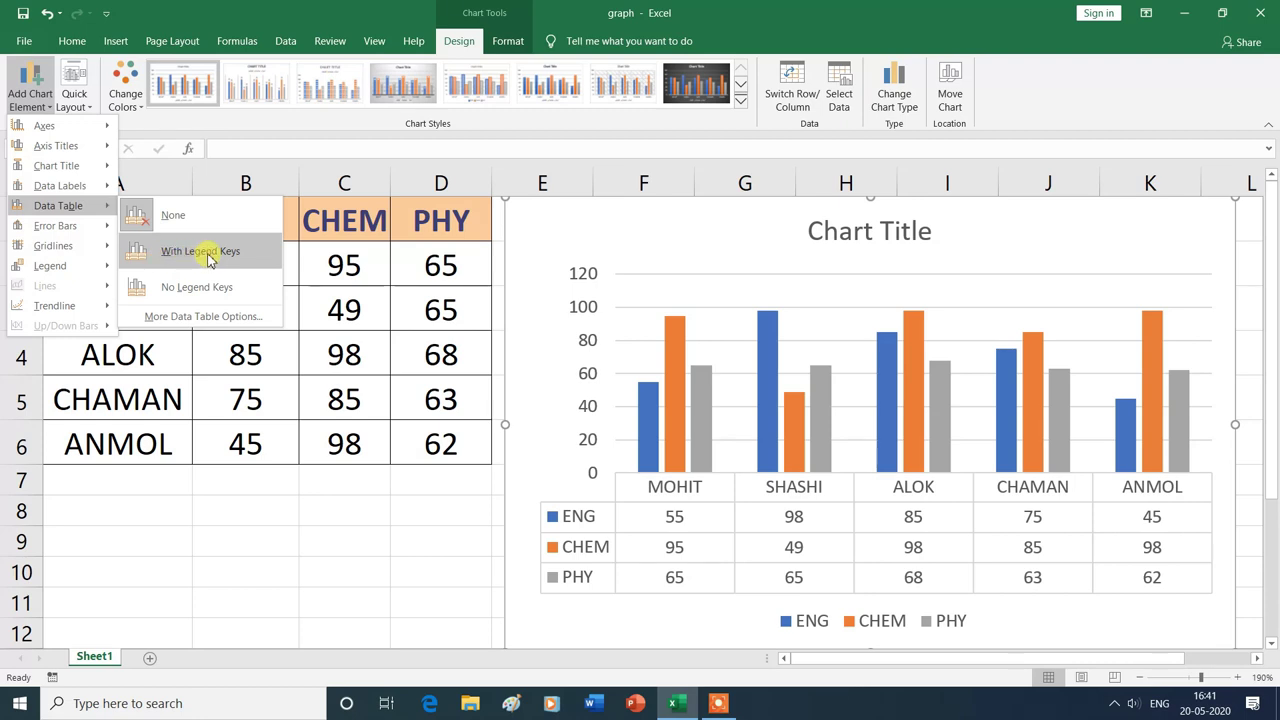
pyautogui.click(201, 254)
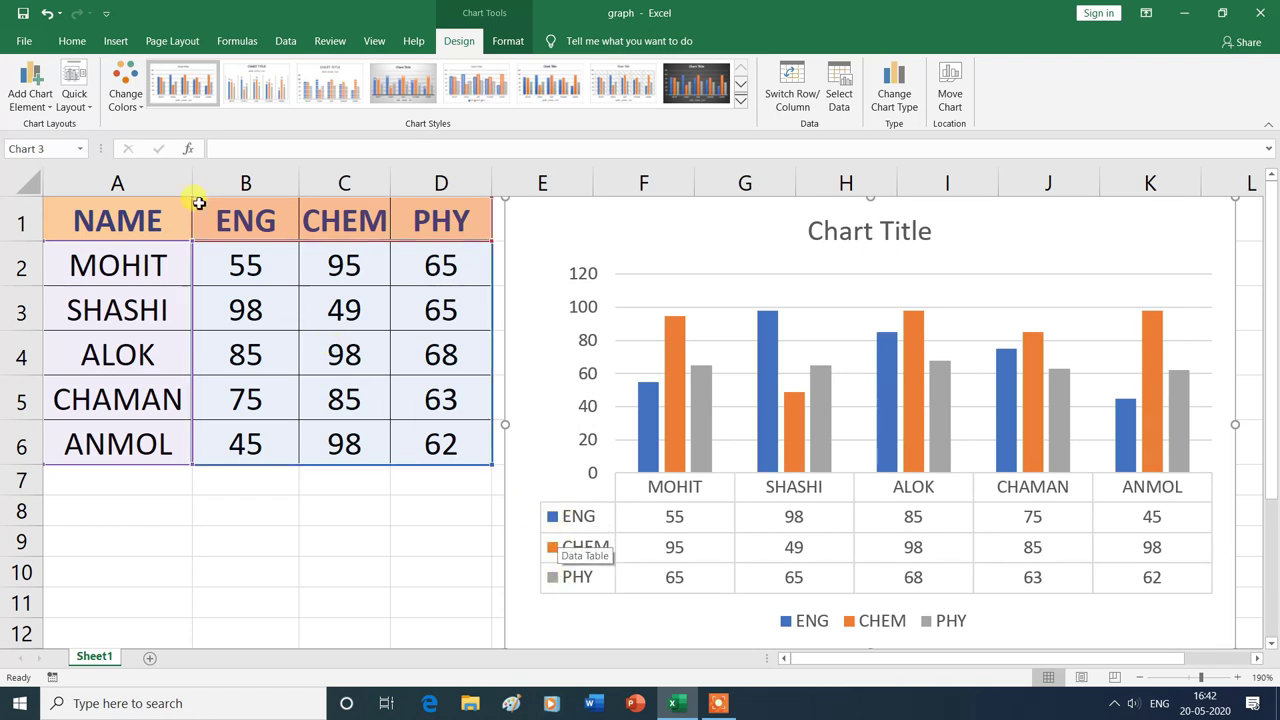
pyautogui.click(52, 108)
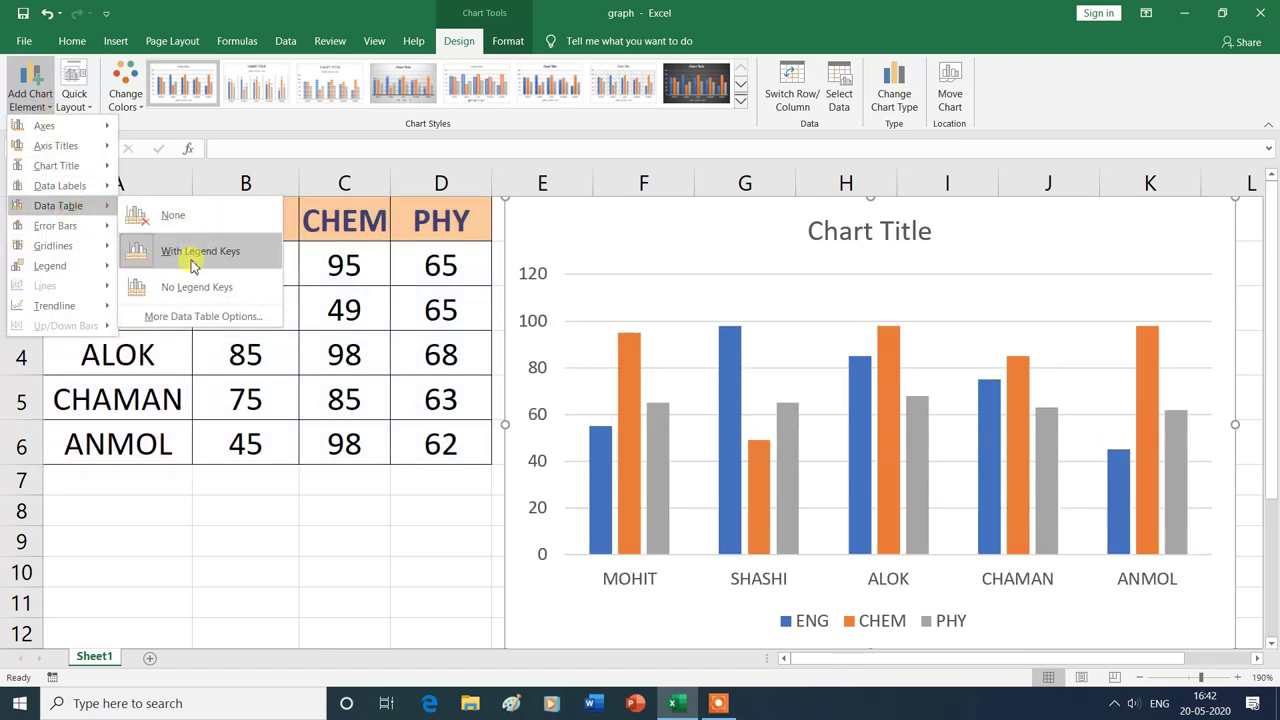
pyautogui.click(185, 292)
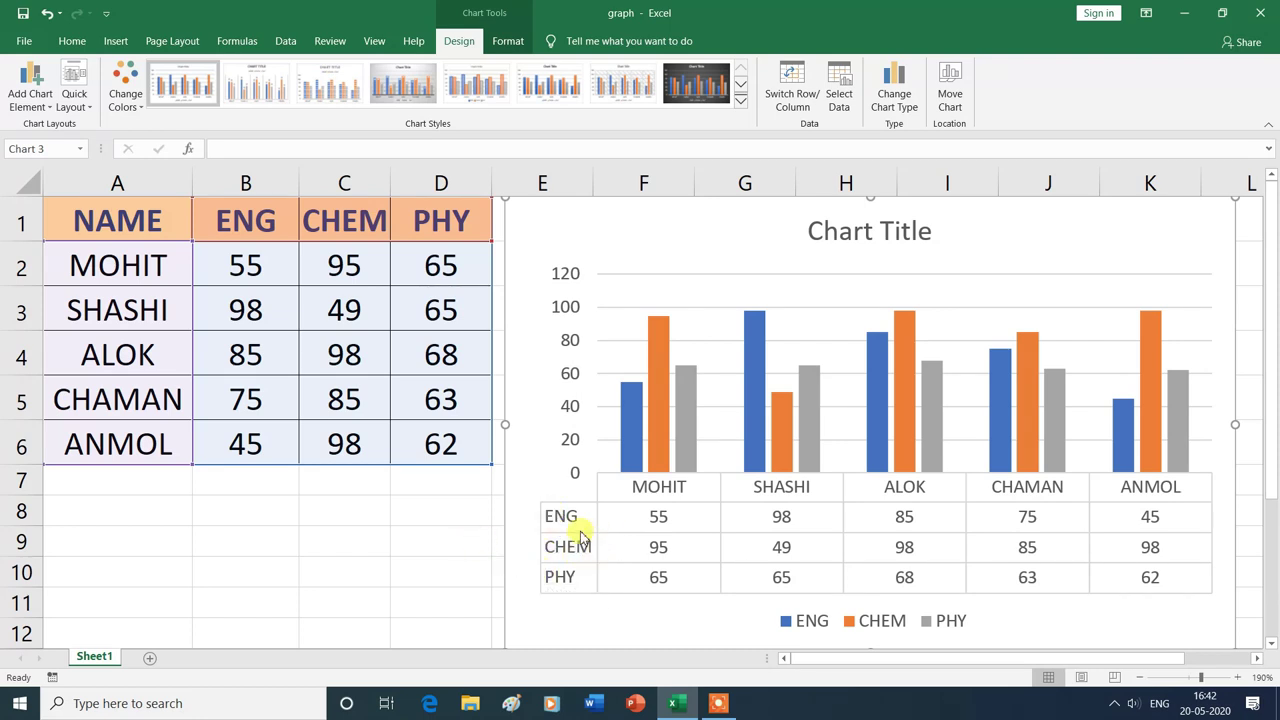
pyautogui.click(49, 108)
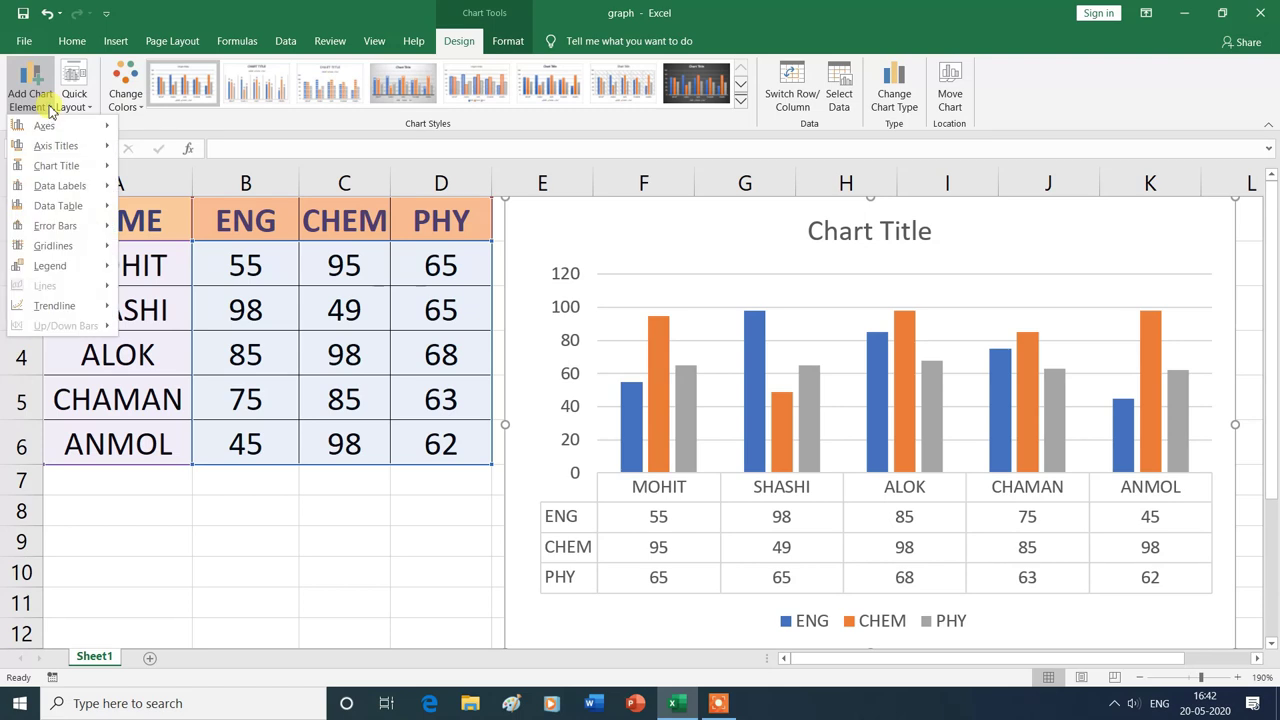
pyautogui.moveTo(55, 205)
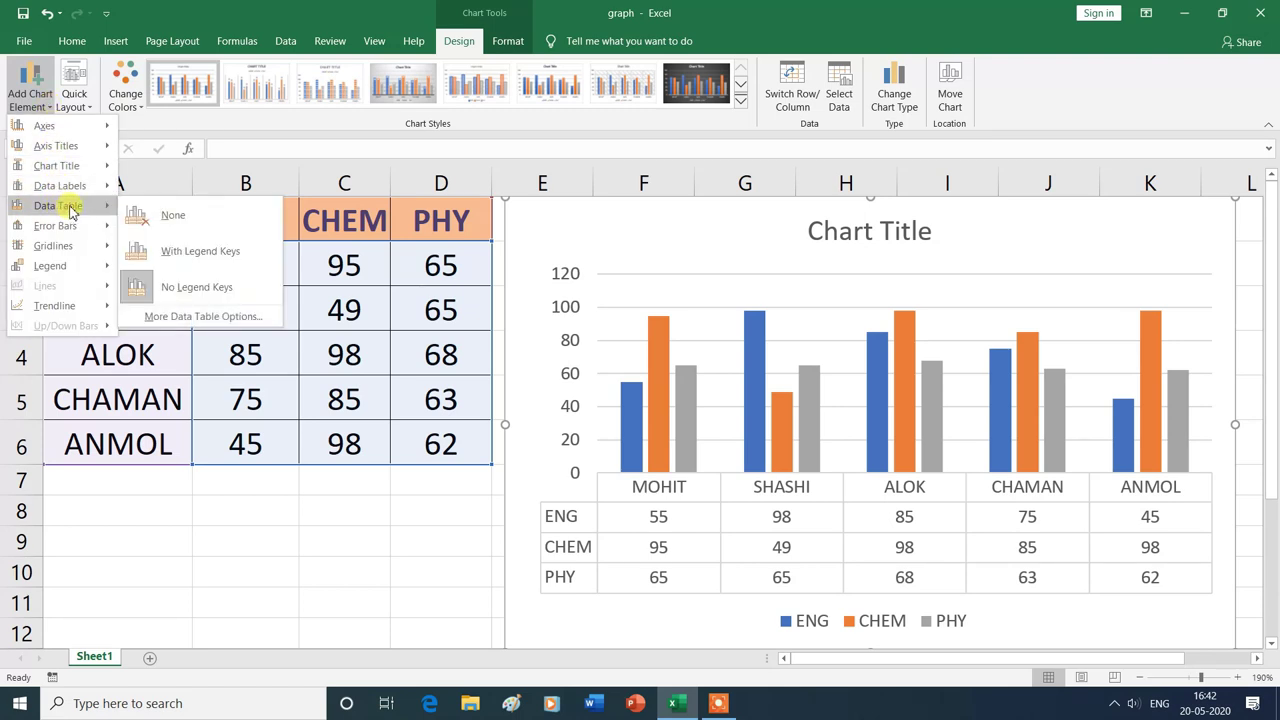
pyautogui.click(170, 220)
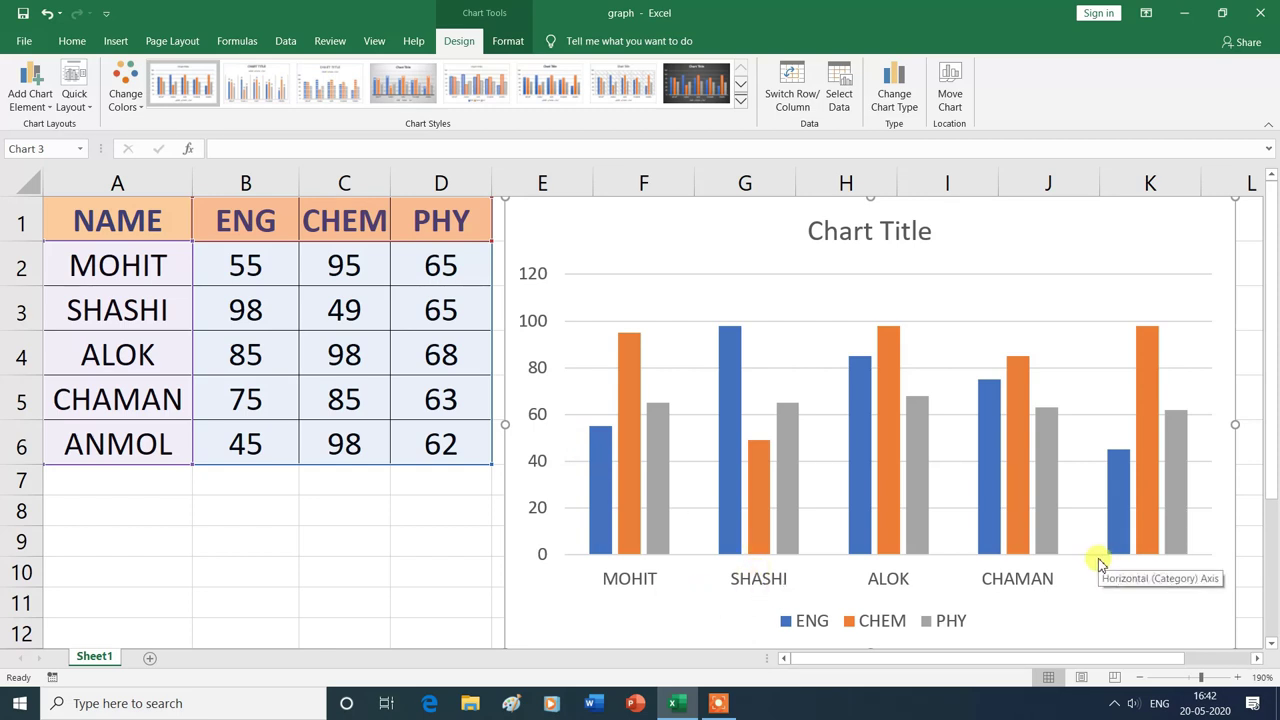
pyautogui.click(49, 112)
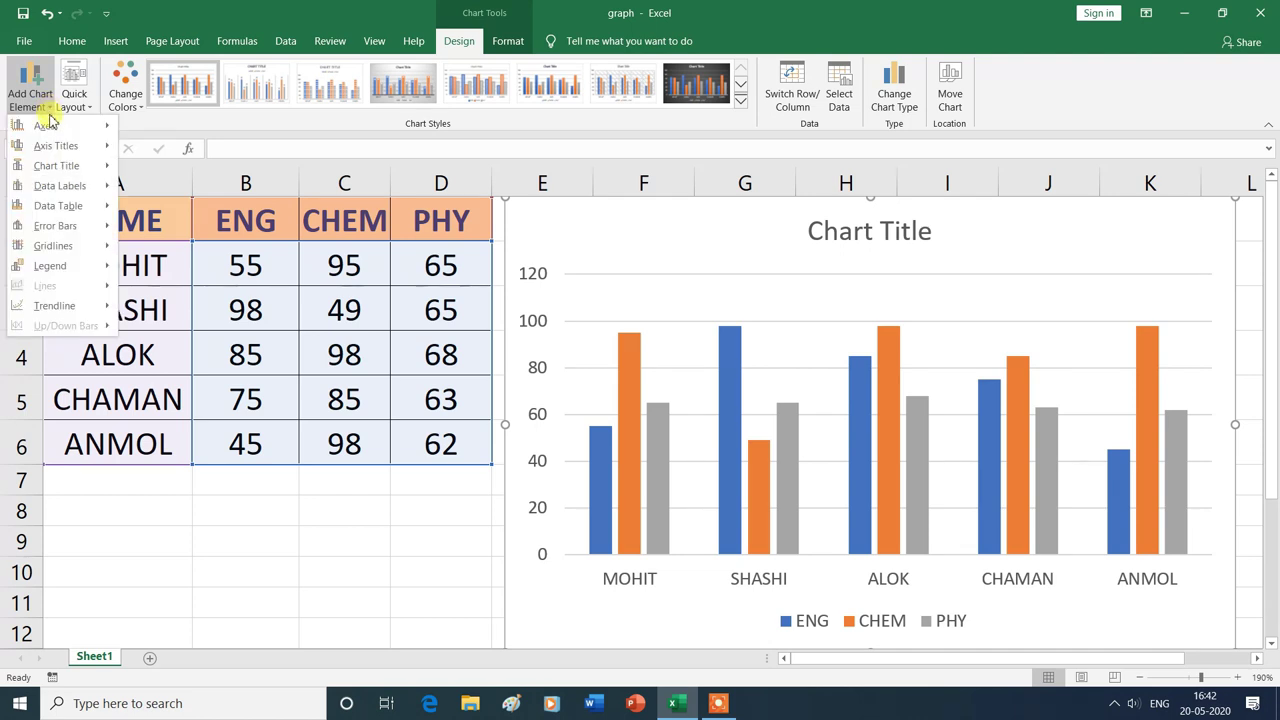
pyautogui.moveTo(72, 230)
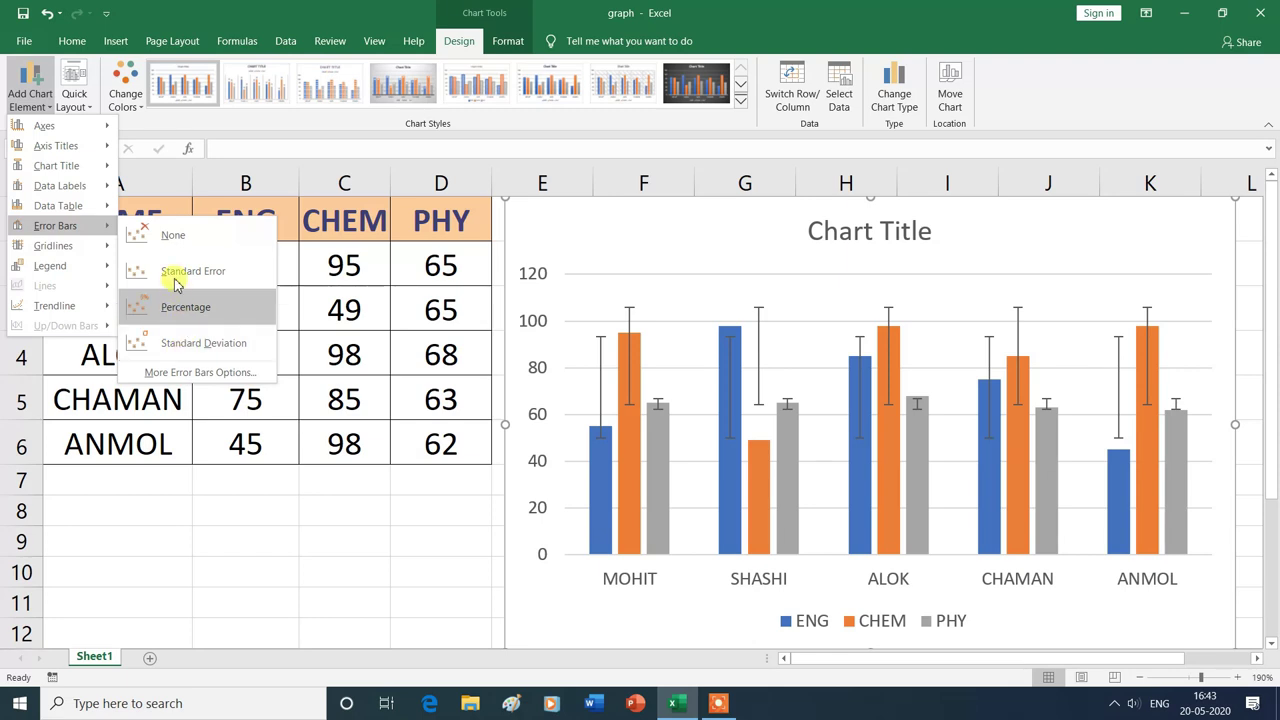
pyautogui.click(178, 243)
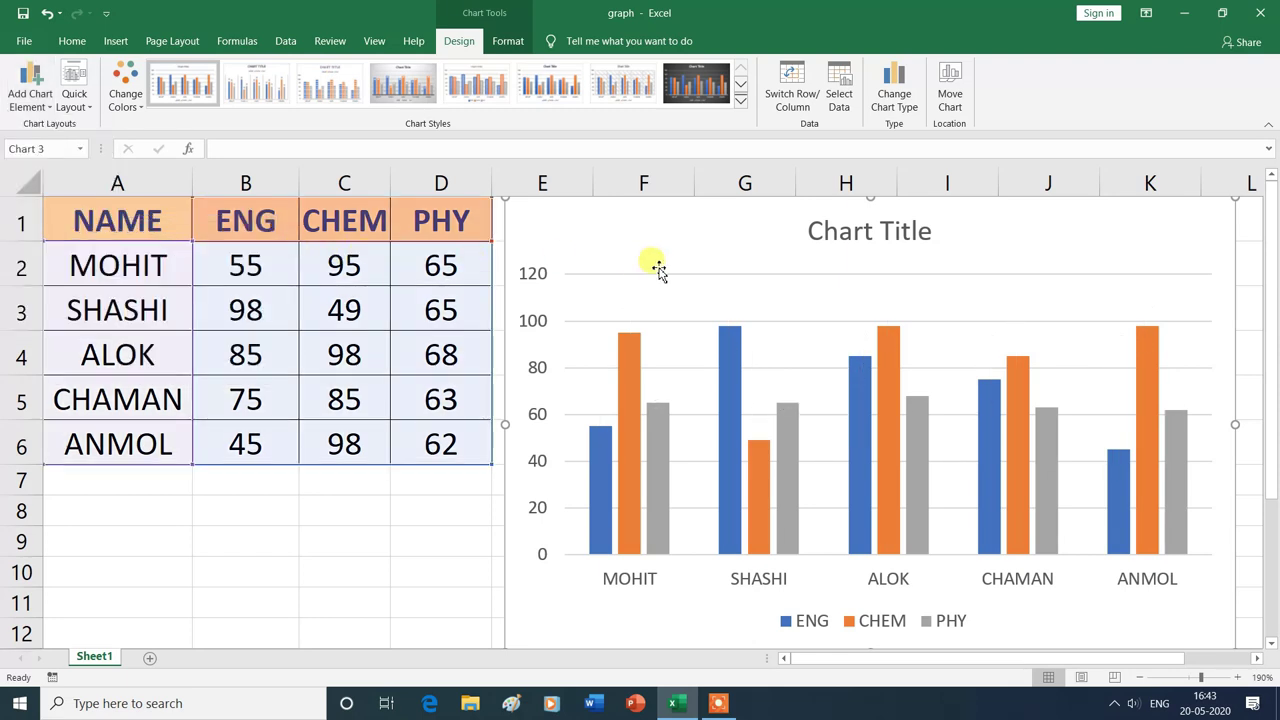
pyautogui.click(49, 108)
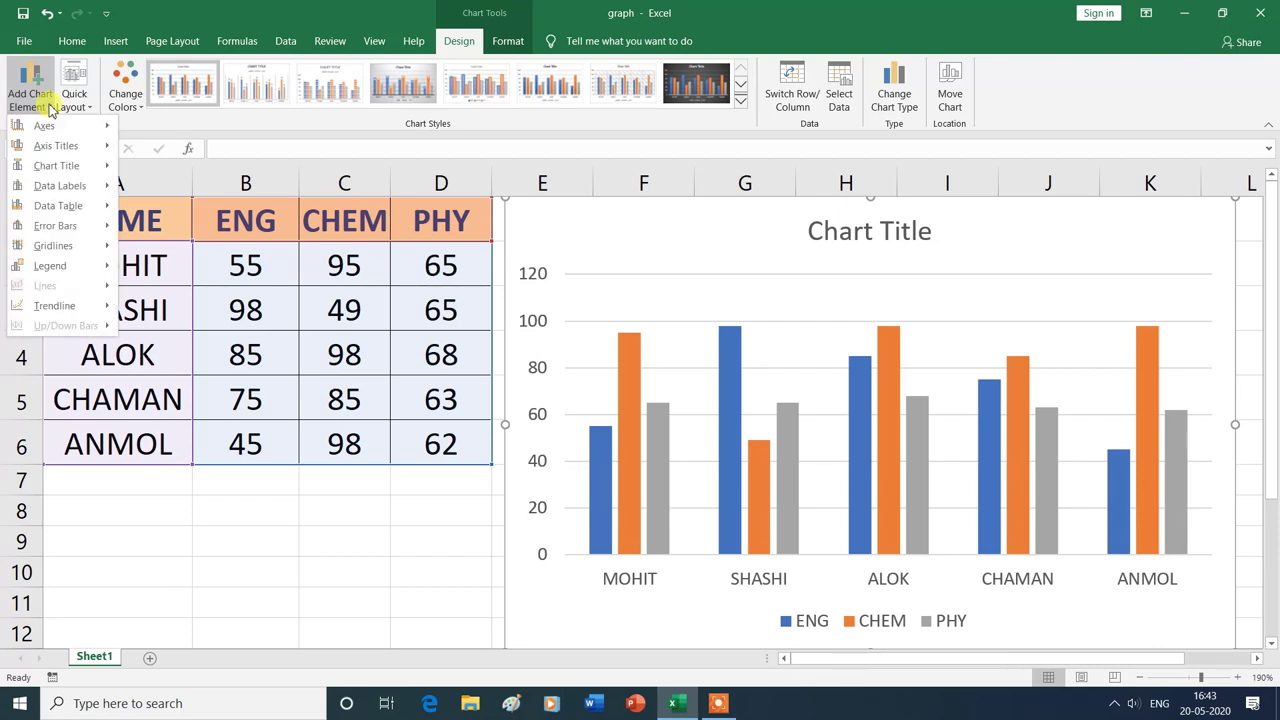
# Step: Browse the Gridlines options, then go back to the chart elements for legend placement
pyautogui.moveTo(66, 255)
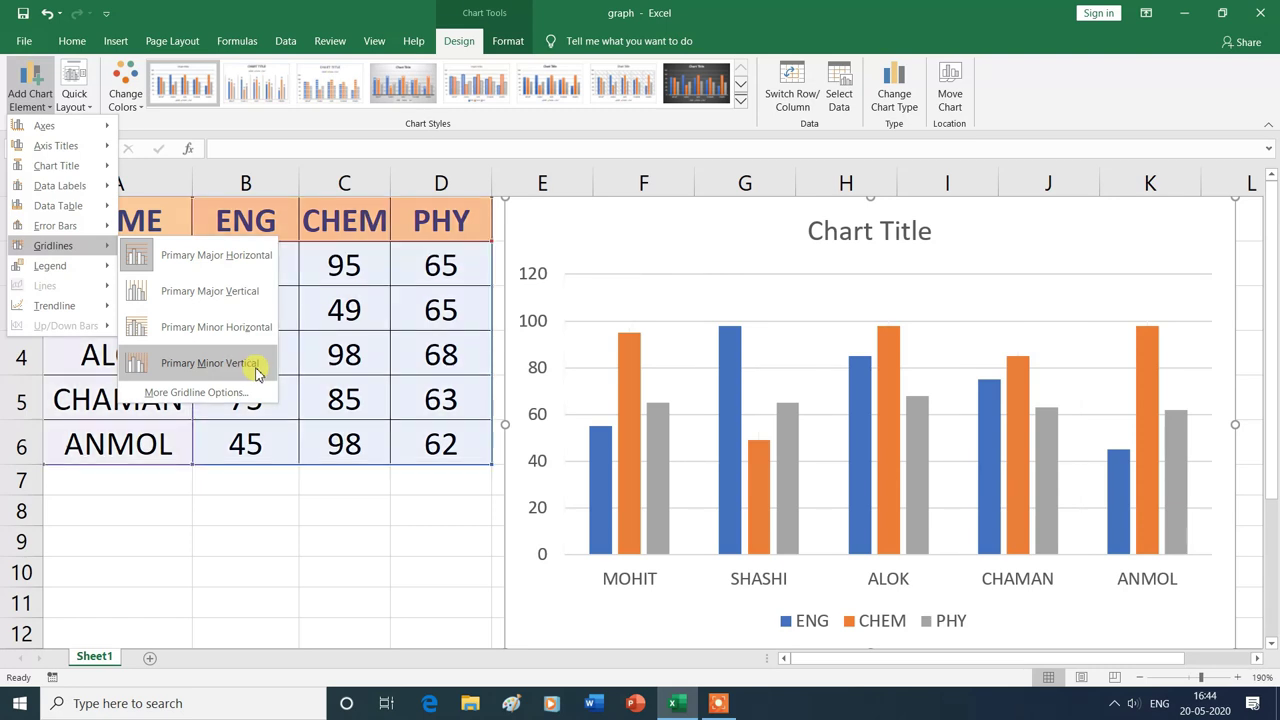
pyautogui.click(255, 370)
pyautogui.click(30, 92)
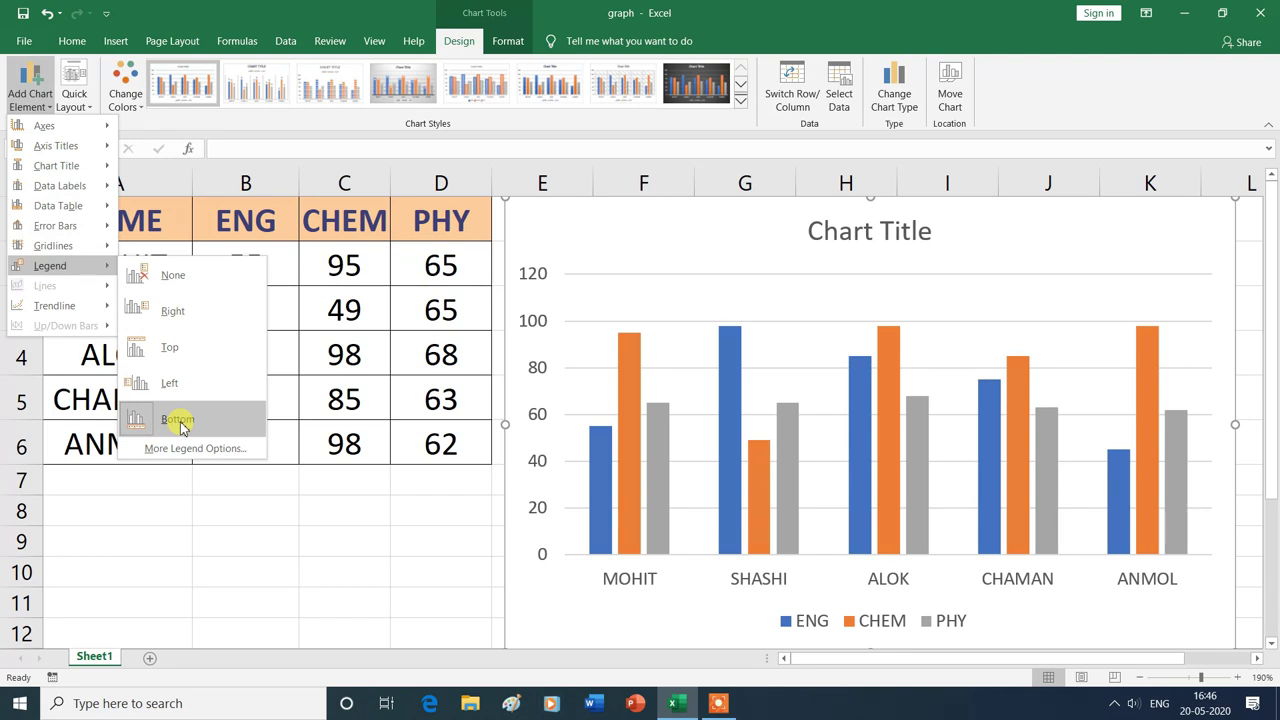
# Step: Place the legend at the bottom of the chart, below the student names
pyautogui.click(180, 422)
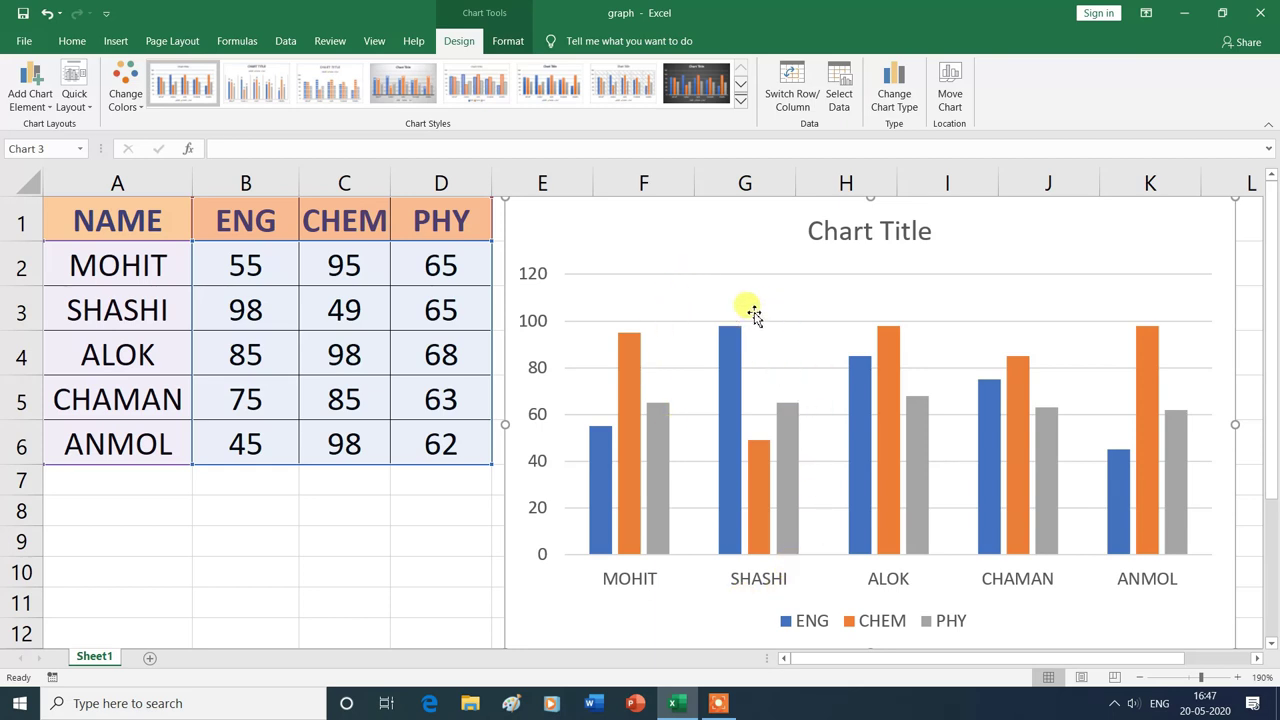
pyautogui.click(90, 112)
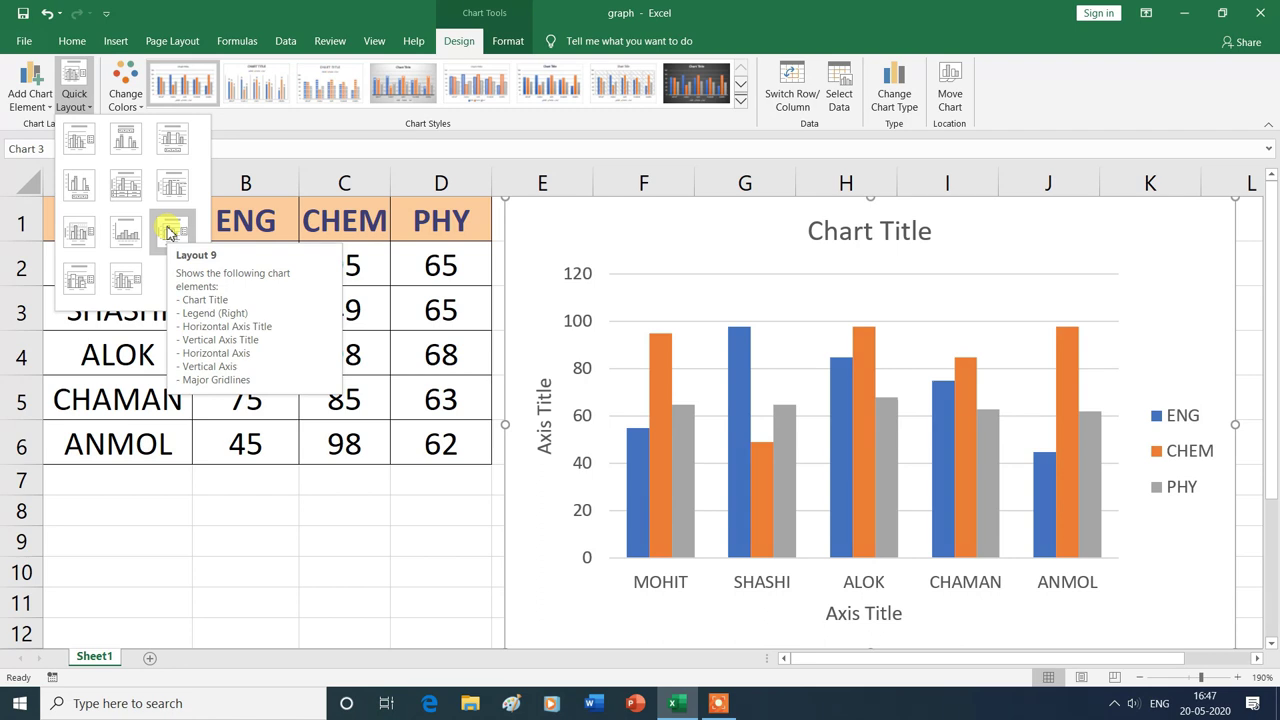
pyautogui.click(618, 630)
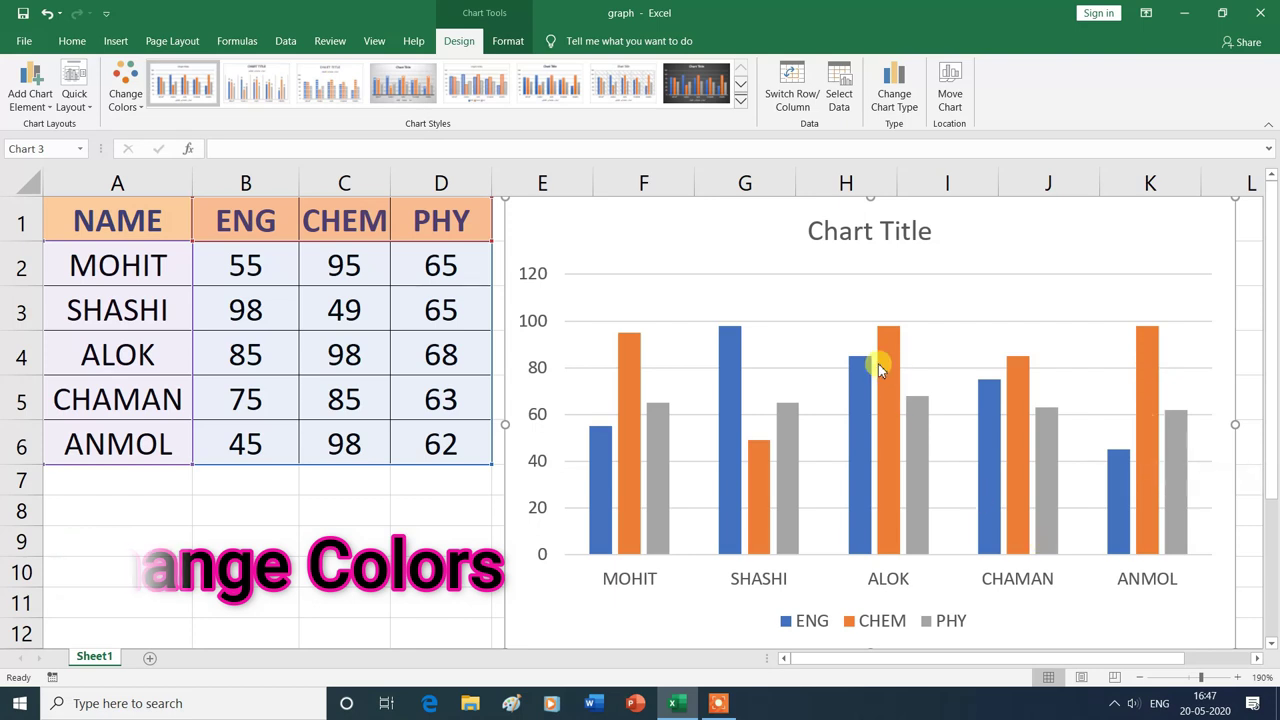
# Step: Recolour the chart series with the green, blue and gold Colorful Palette 4
pyautogui.click(142, 112)
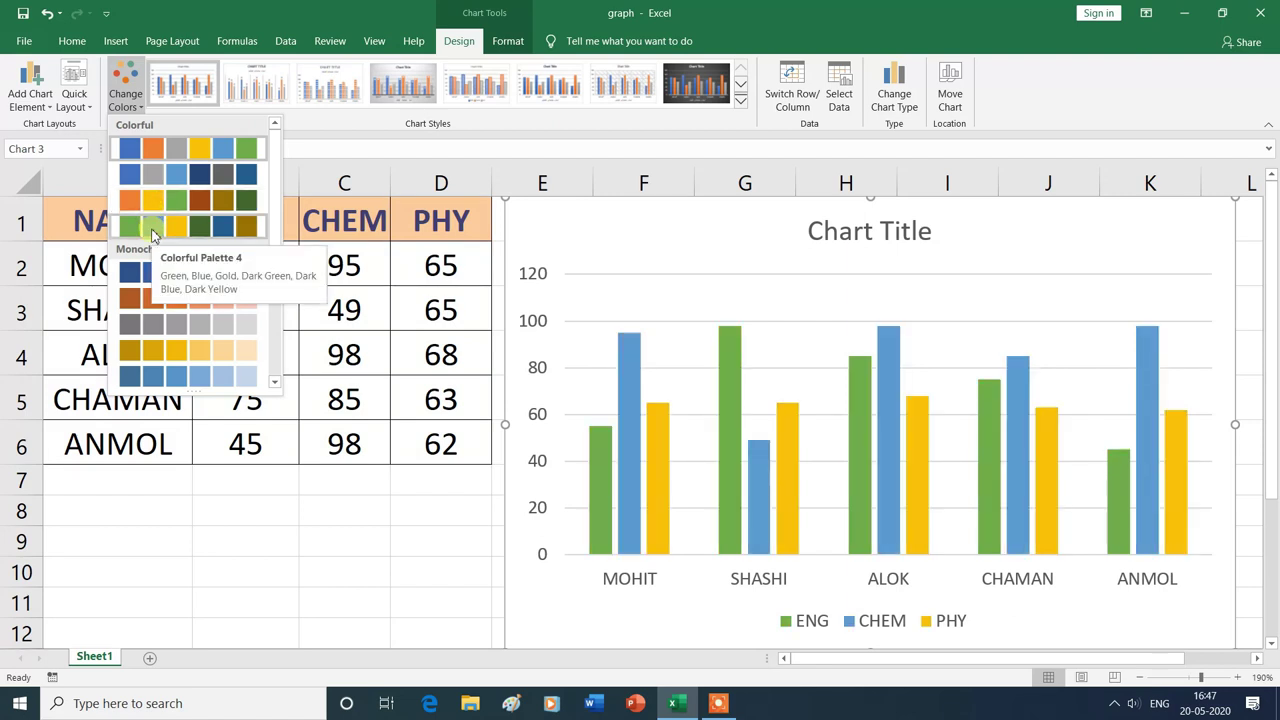
pyautogui.click(152, 234)
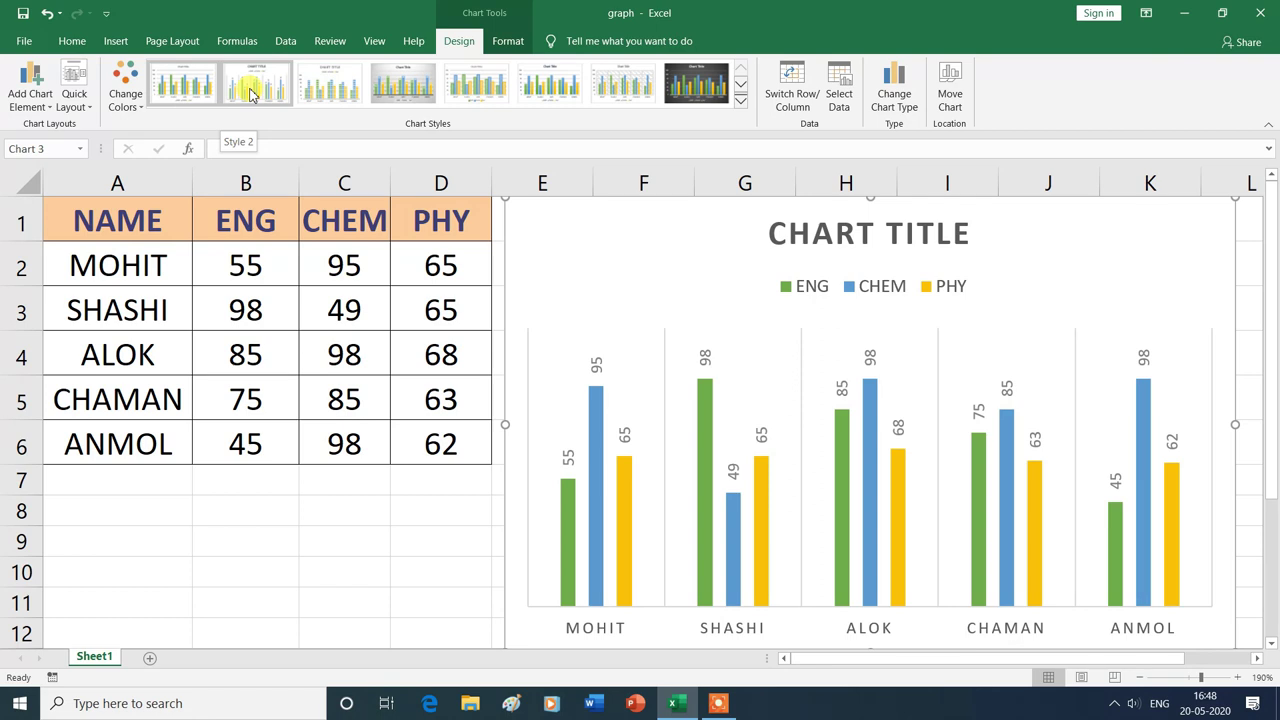
# Step: Apply chart Style 2, then switch to the dark charcoal Style 8
pyautogui.click(252, 93)
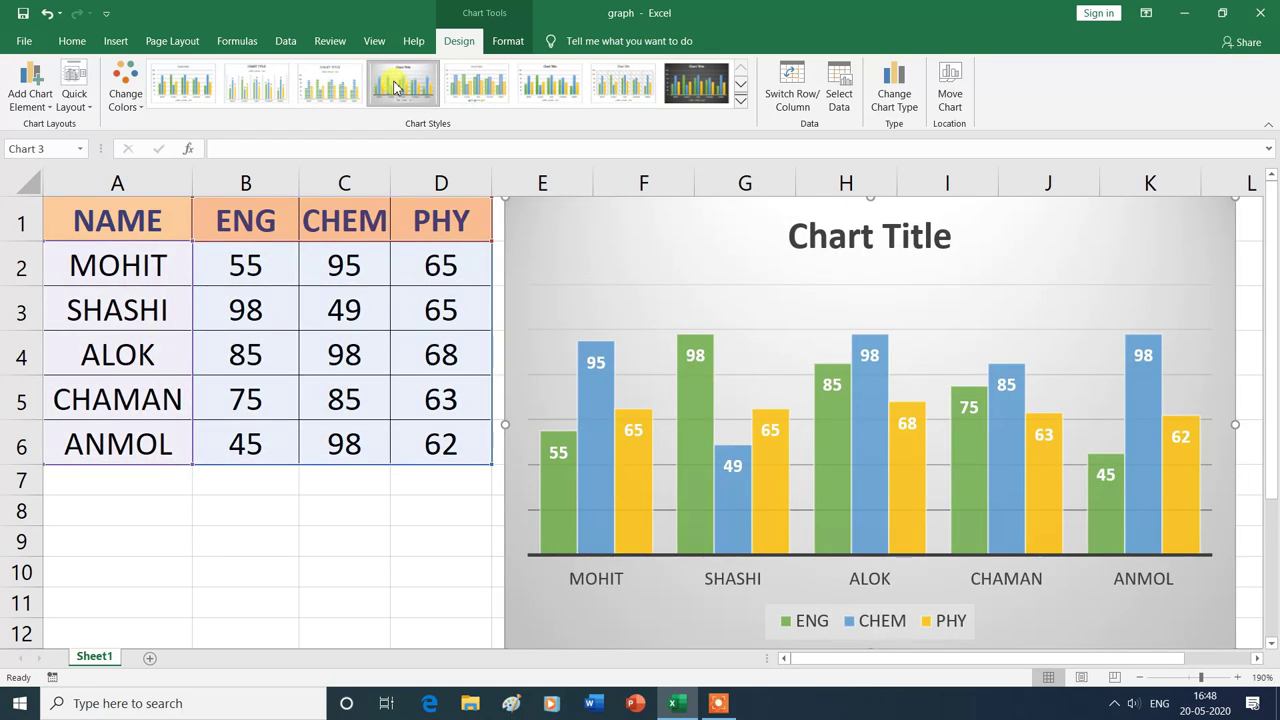
pyautogui.click(740, 101)
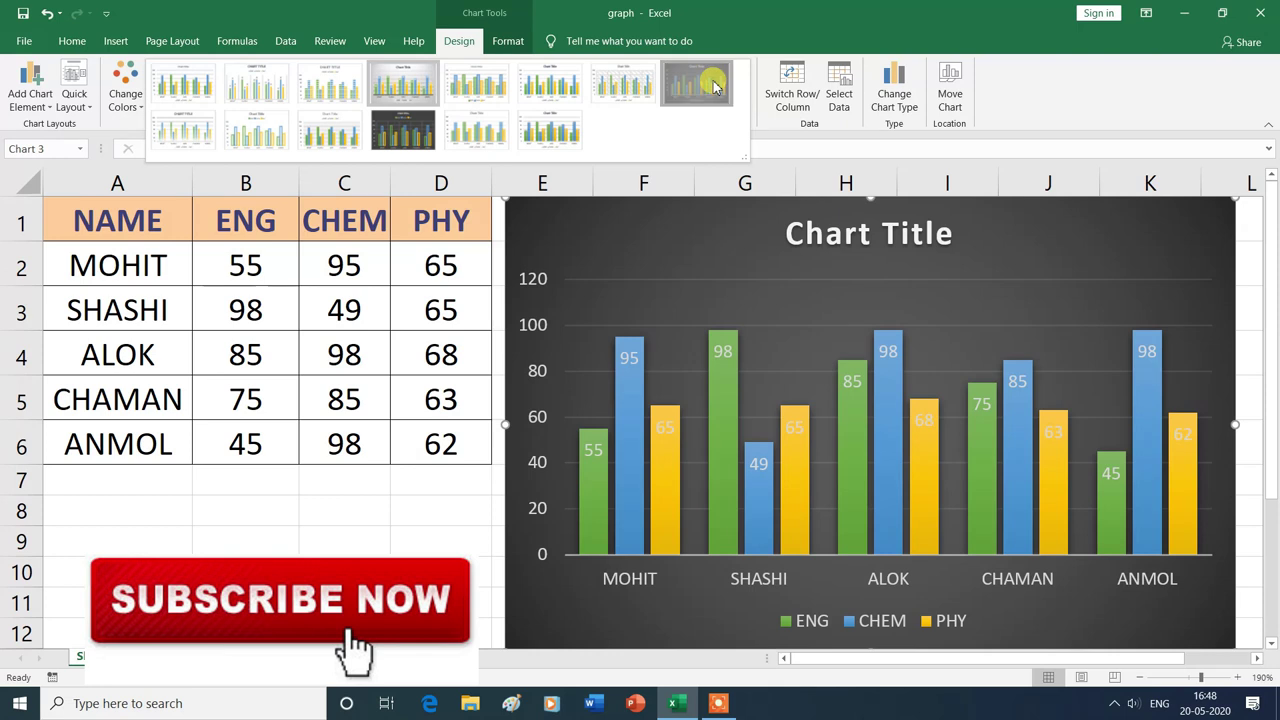
pyautogui.click(714, 88)
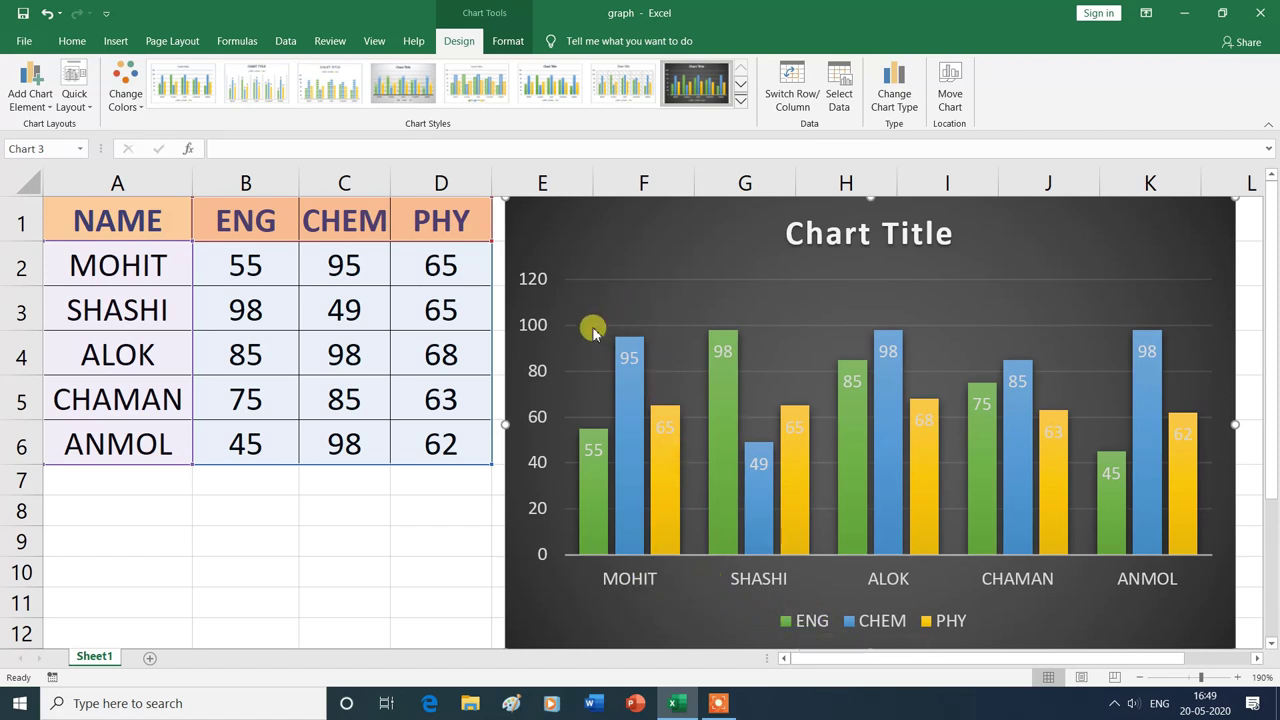
pyautogui.moveTo(669, 527)
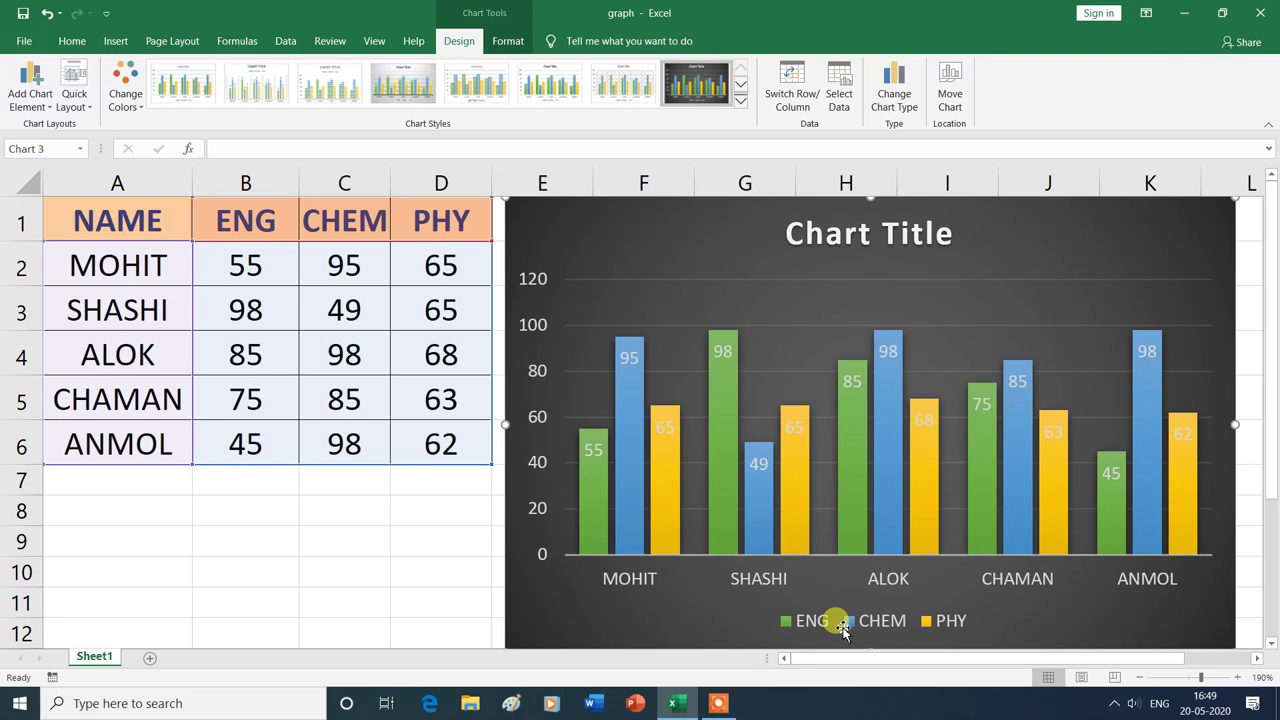
# Step: Switch rows and columns so ENG, CHEM and PHY form the groups, with students as series
pyautogui.click(790, 100)
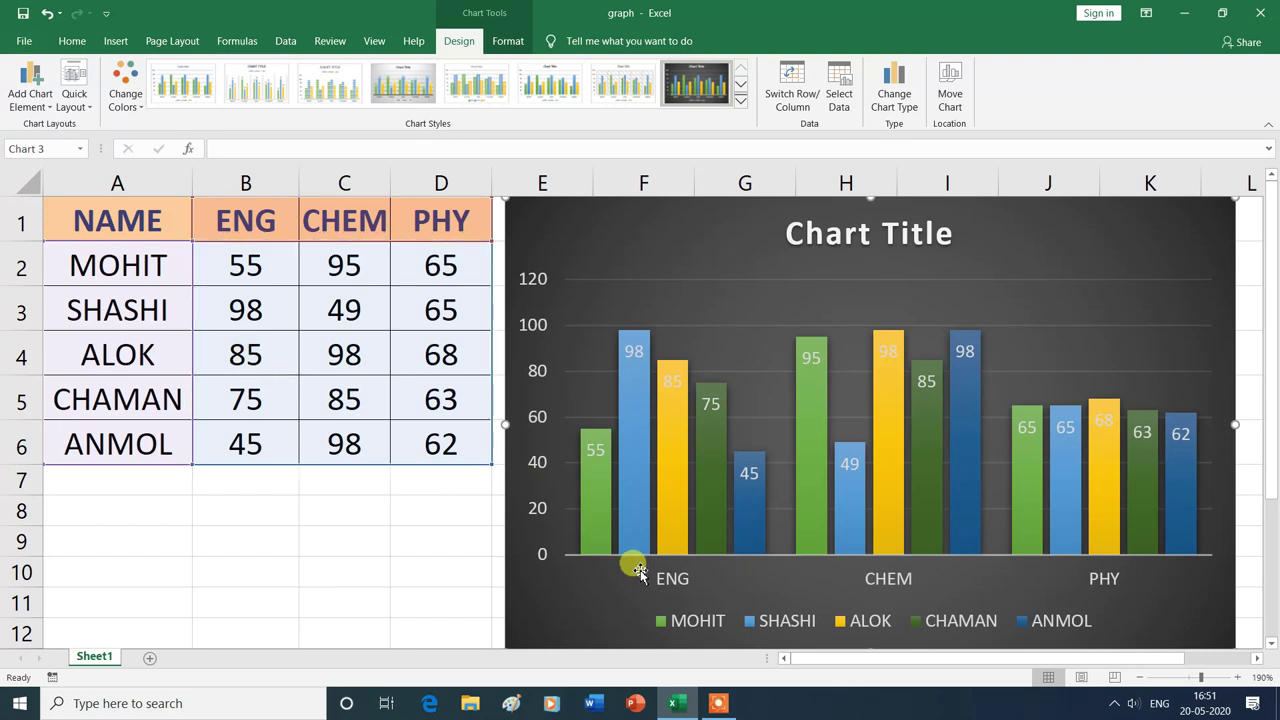
pyautogui.moveTo(668, 410)
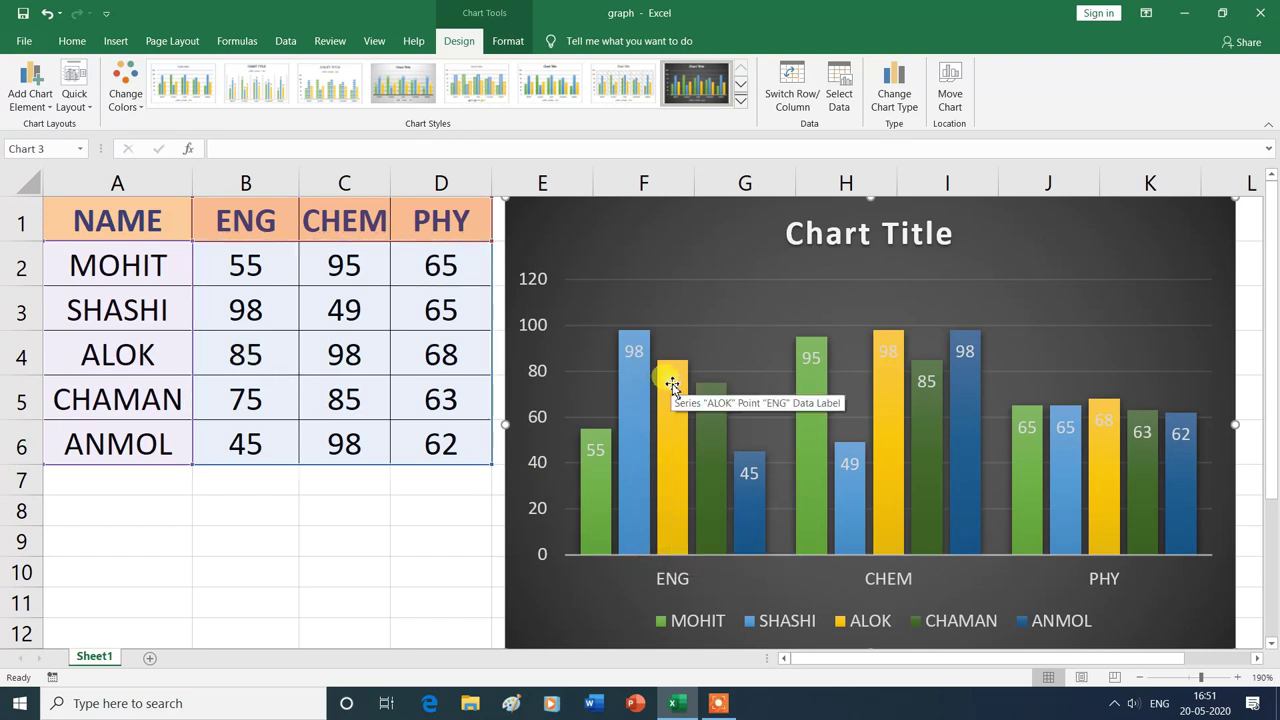
pyautogui.moveTo(711, 527)
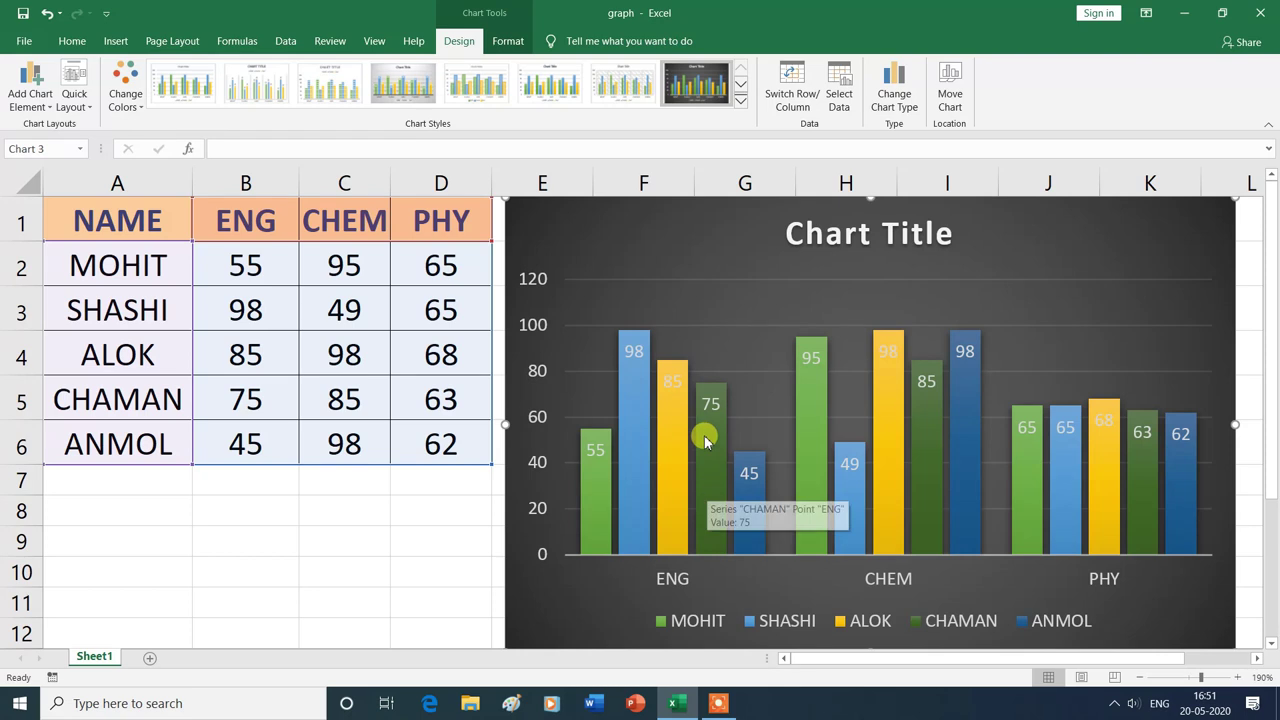
pyautogui.moveTo(718, 455)
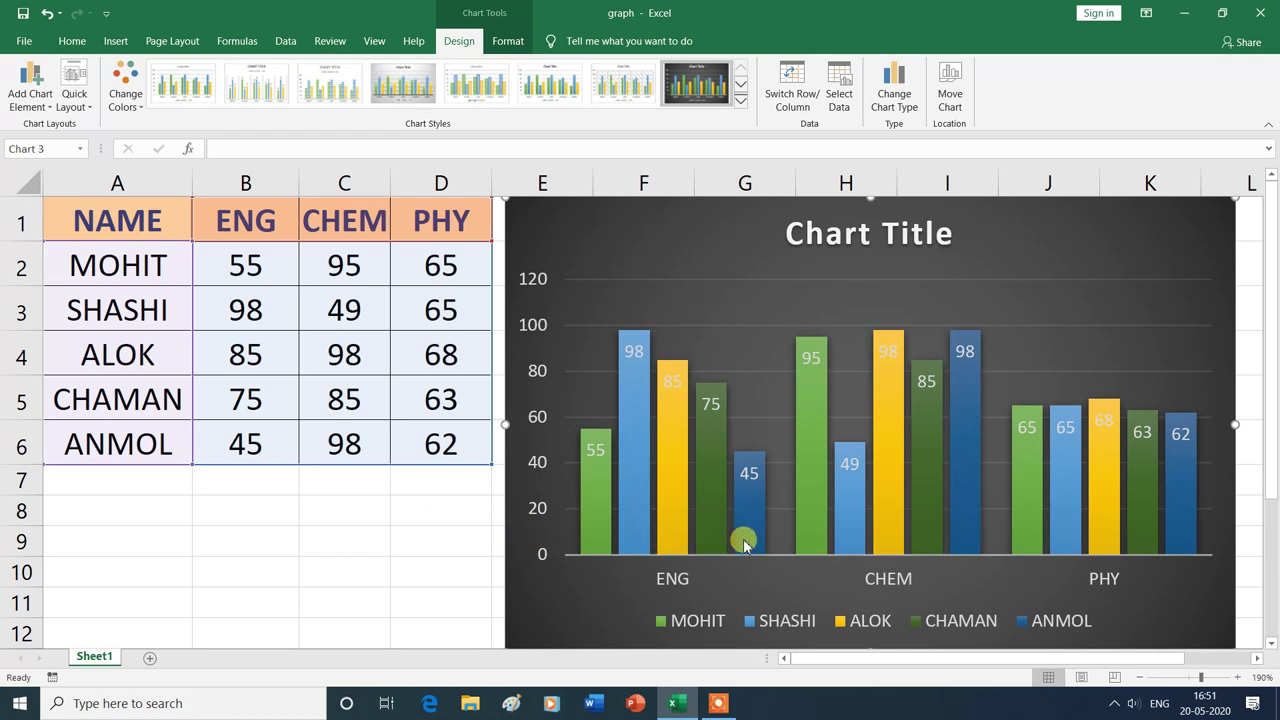
pyautogui.moveTo(742, 540)
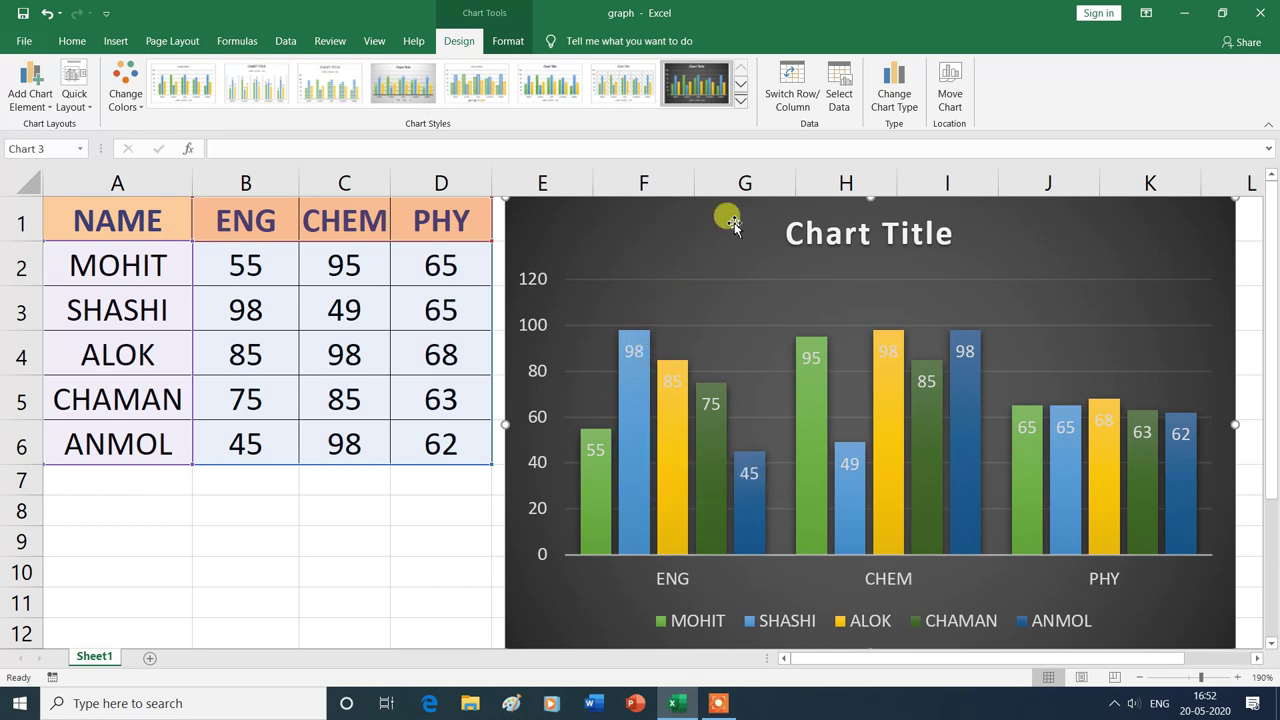
# Step: Switch rows and columns back to group by student and open Select Data Source
pyautogui.click(790, 90)
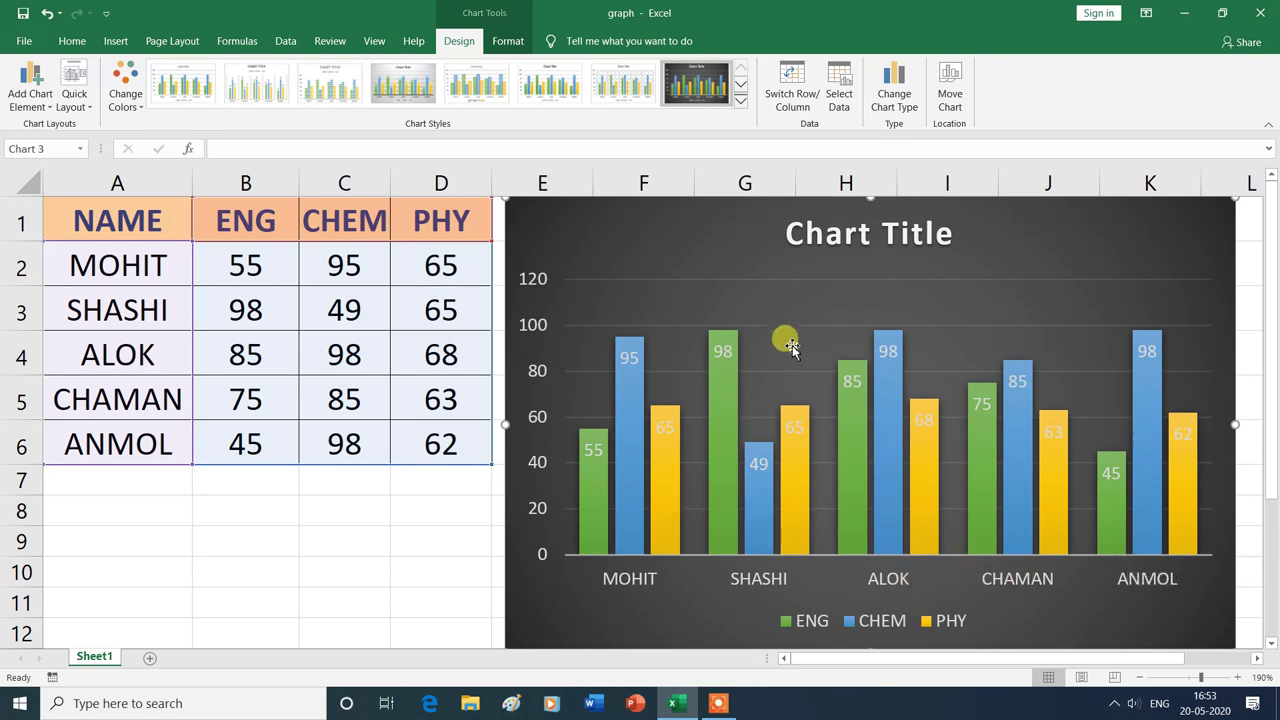
pyautogui.click(842, 97)
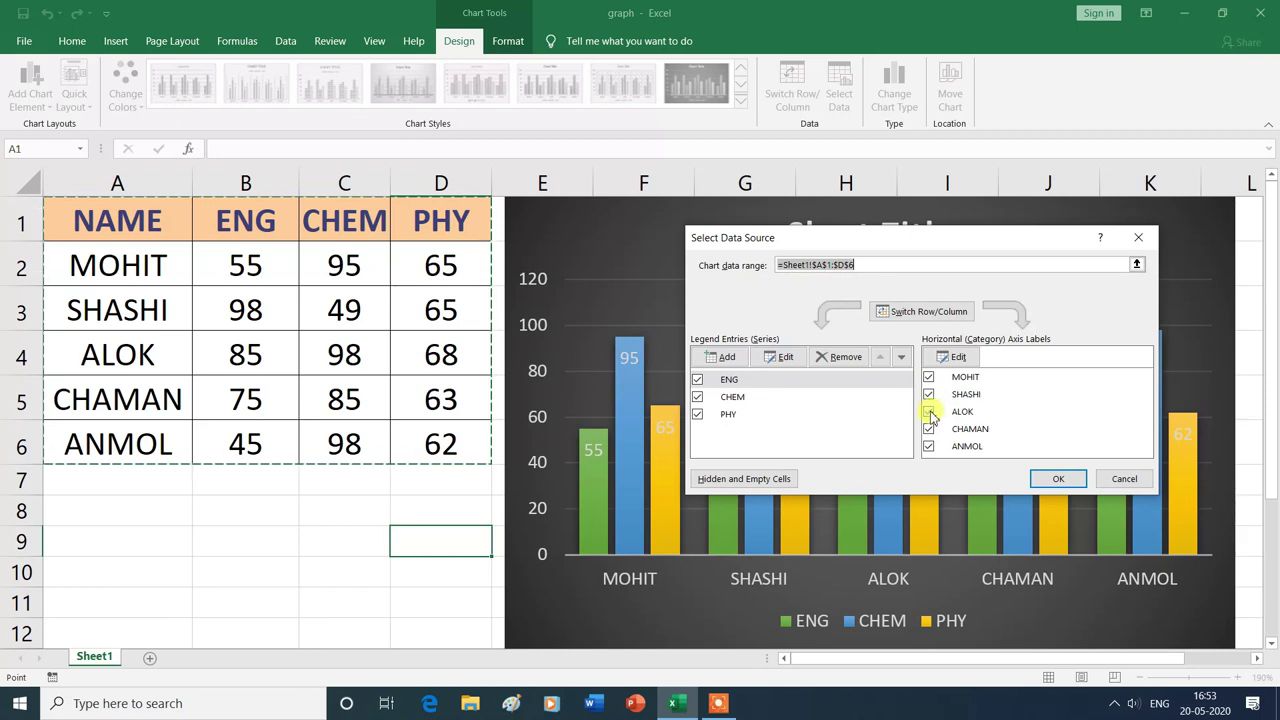
# Step: Untick ALOK, CHAMAN and ANMOL as axis labels, keeping only MOHIT and SHASHI
pyautogui.click(930, 413)
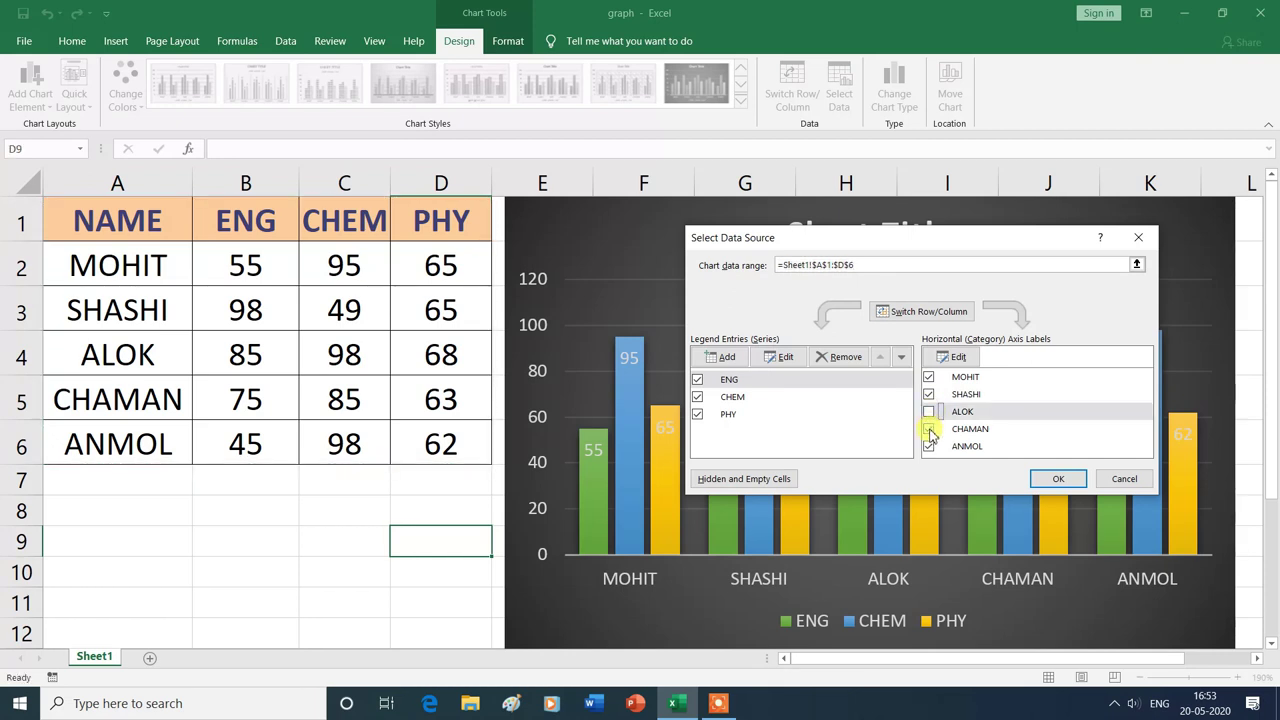
pyautogui.click(929, 430)
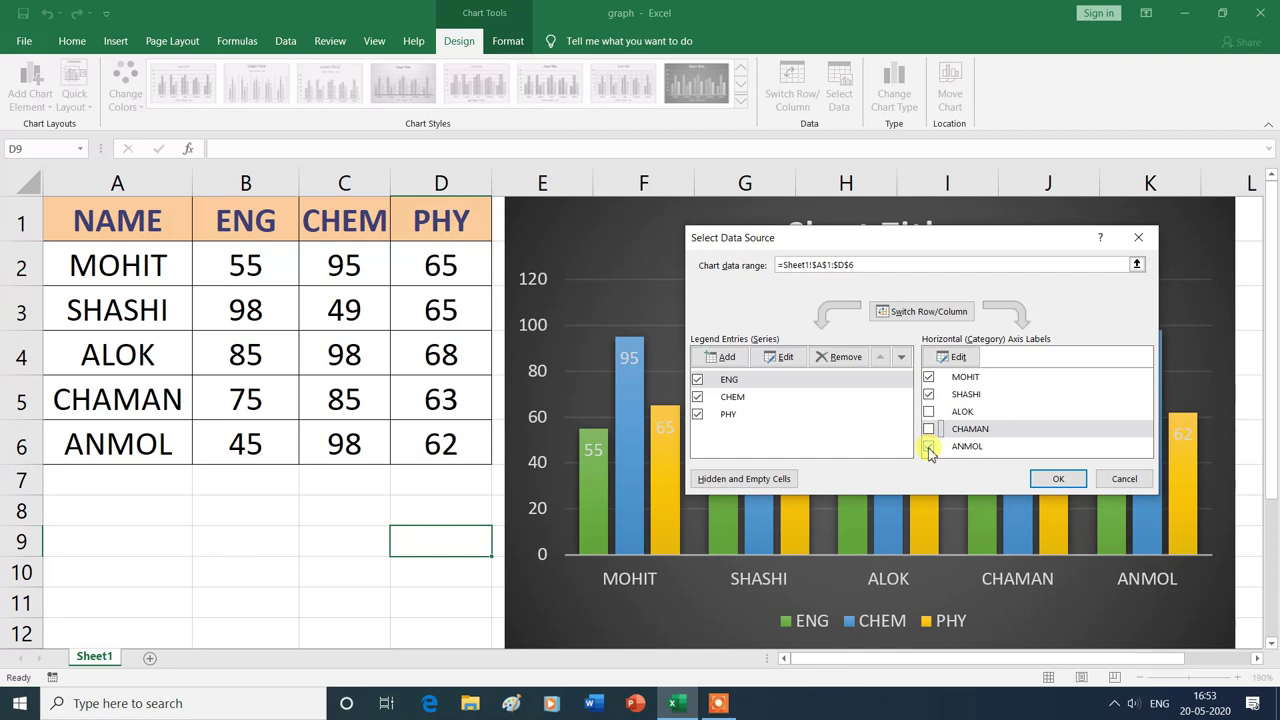
pyautogui.click(930, 450)
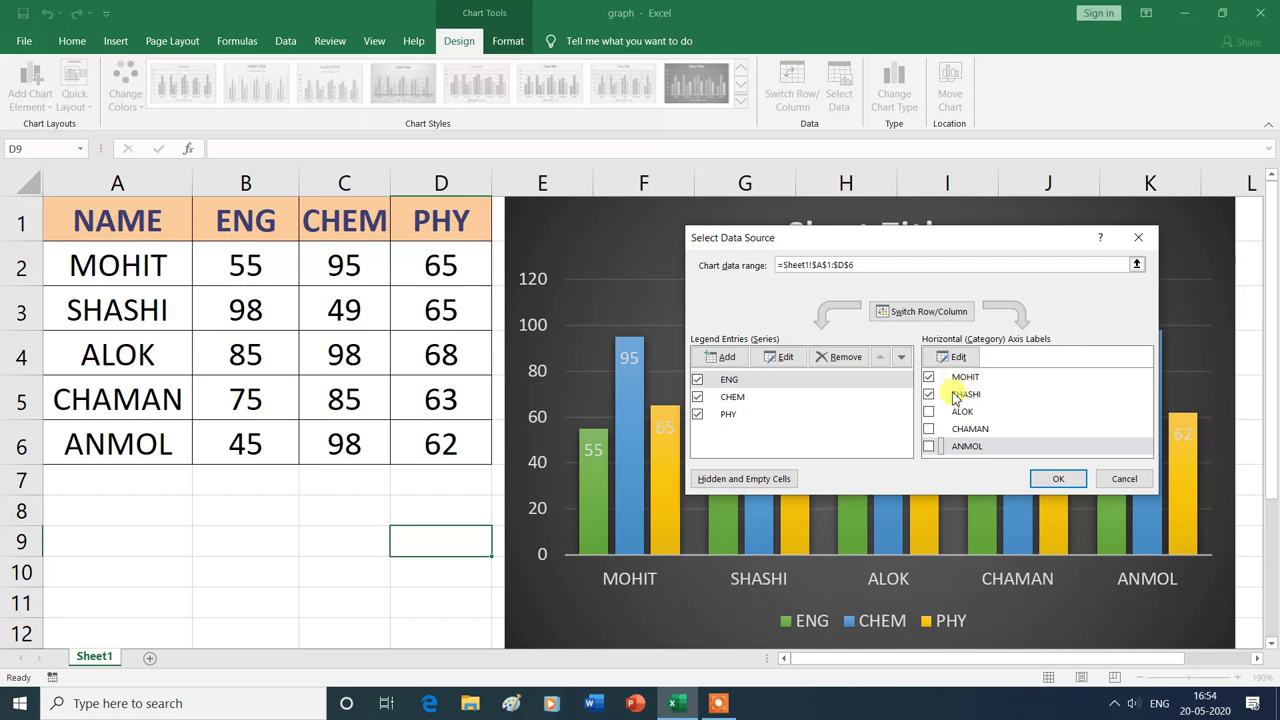
pyautogui.click(1059, 479)
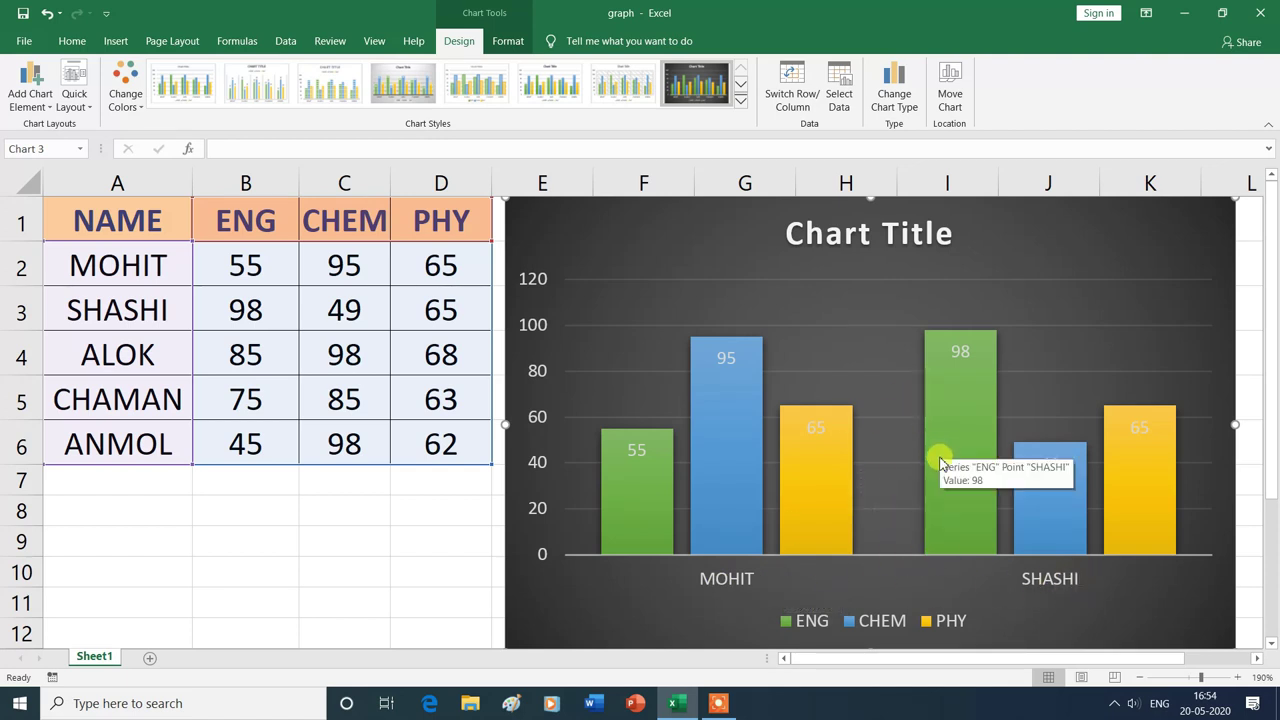
pyautogui.click(845, 102)
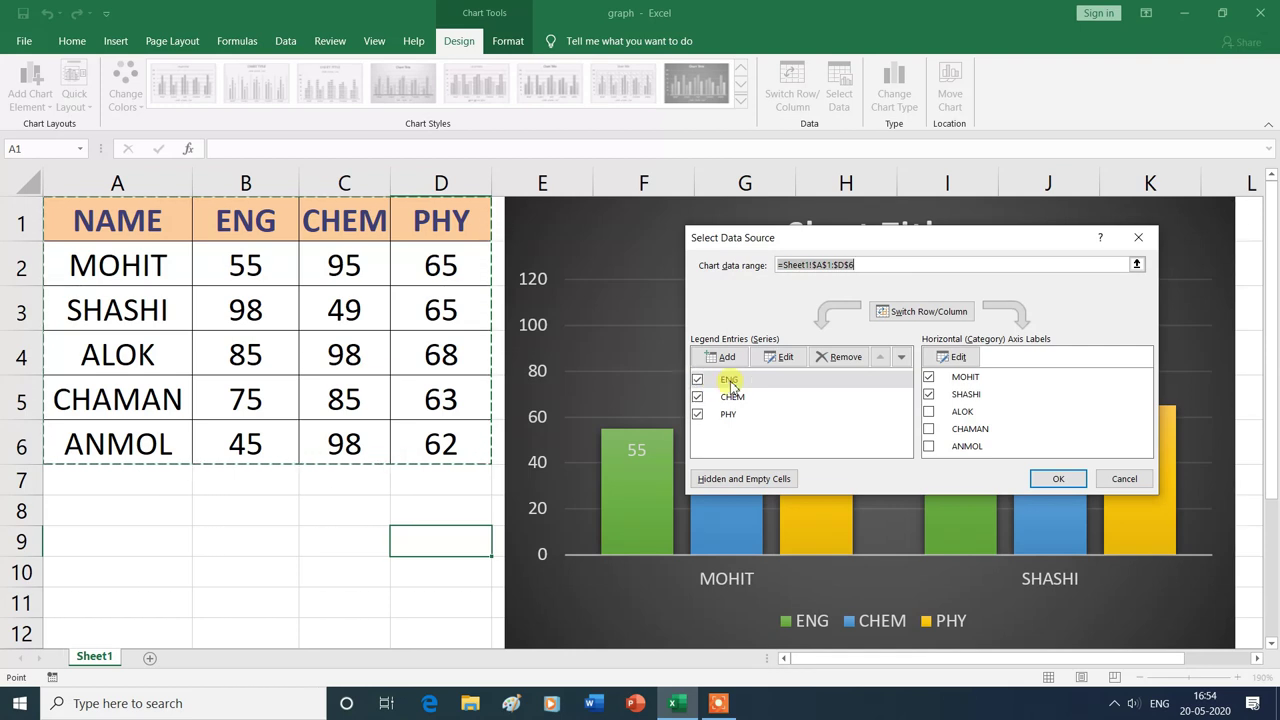
# Step: Exclude the PHY series so only ENG and CHEM bars remain for MOHIT and SHASHI
pyautogui.click(697, 414)
pyautogui.click(699, 415)
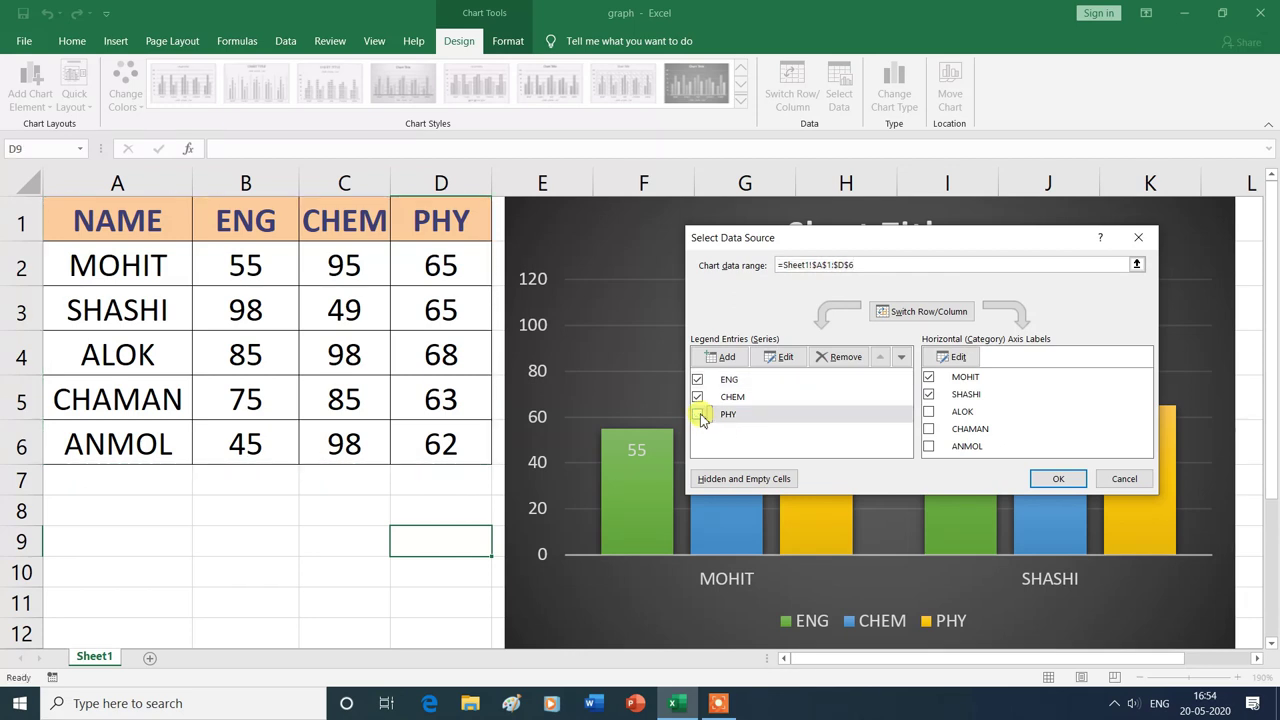
pyautogui.click(1057, 480)
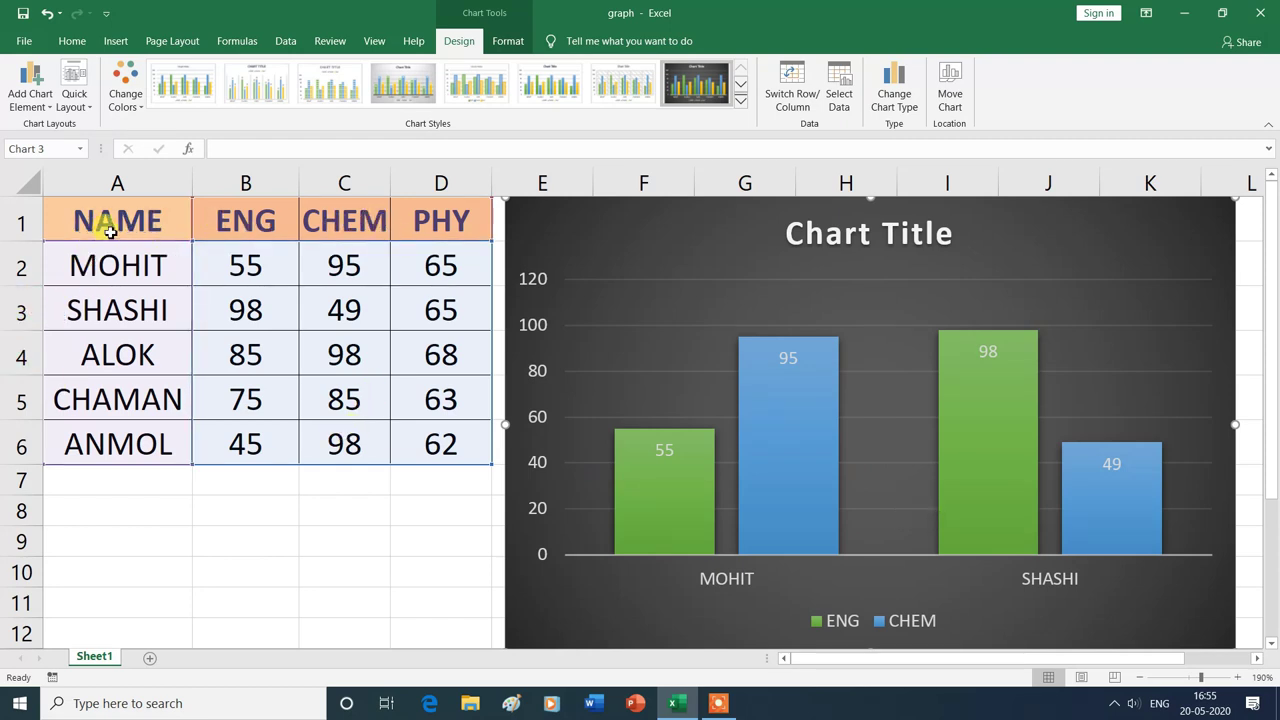
pyautogui.click(840, 95)
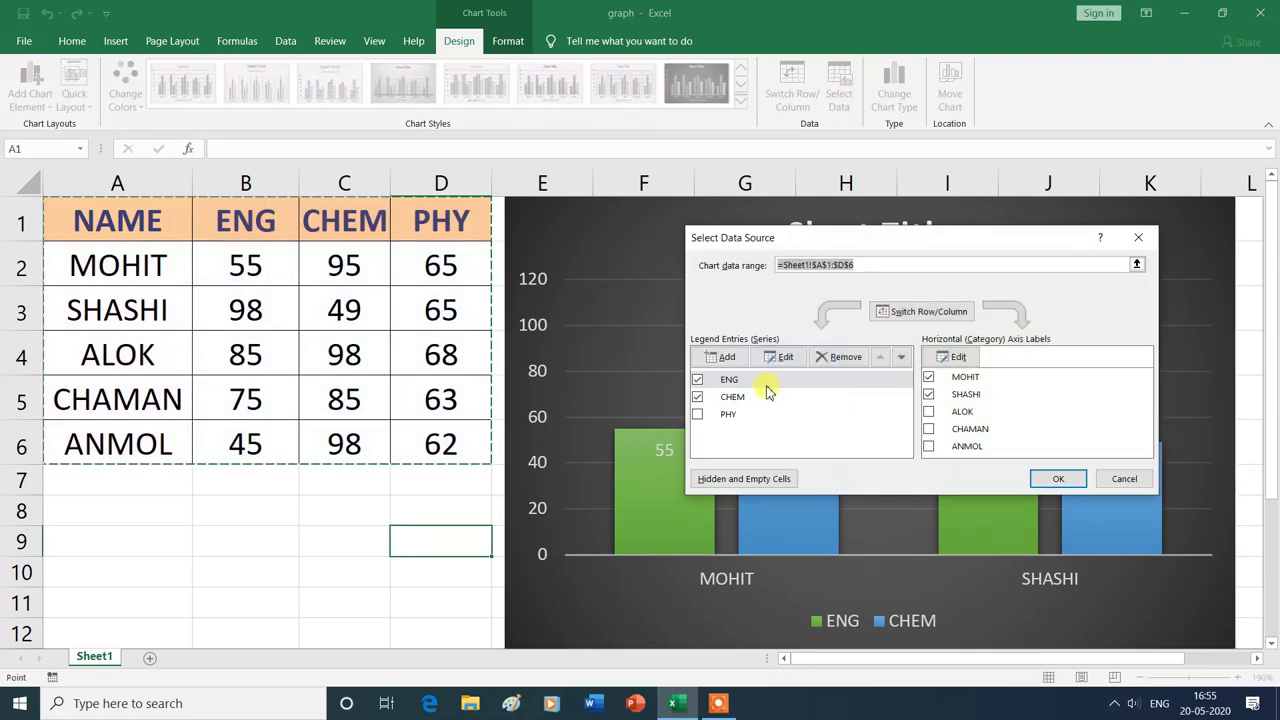
# Step: Re-include the PHY series and students ALOK, CHAMAN and ANMOL in the chart data
pyautogui.click(698, 416)
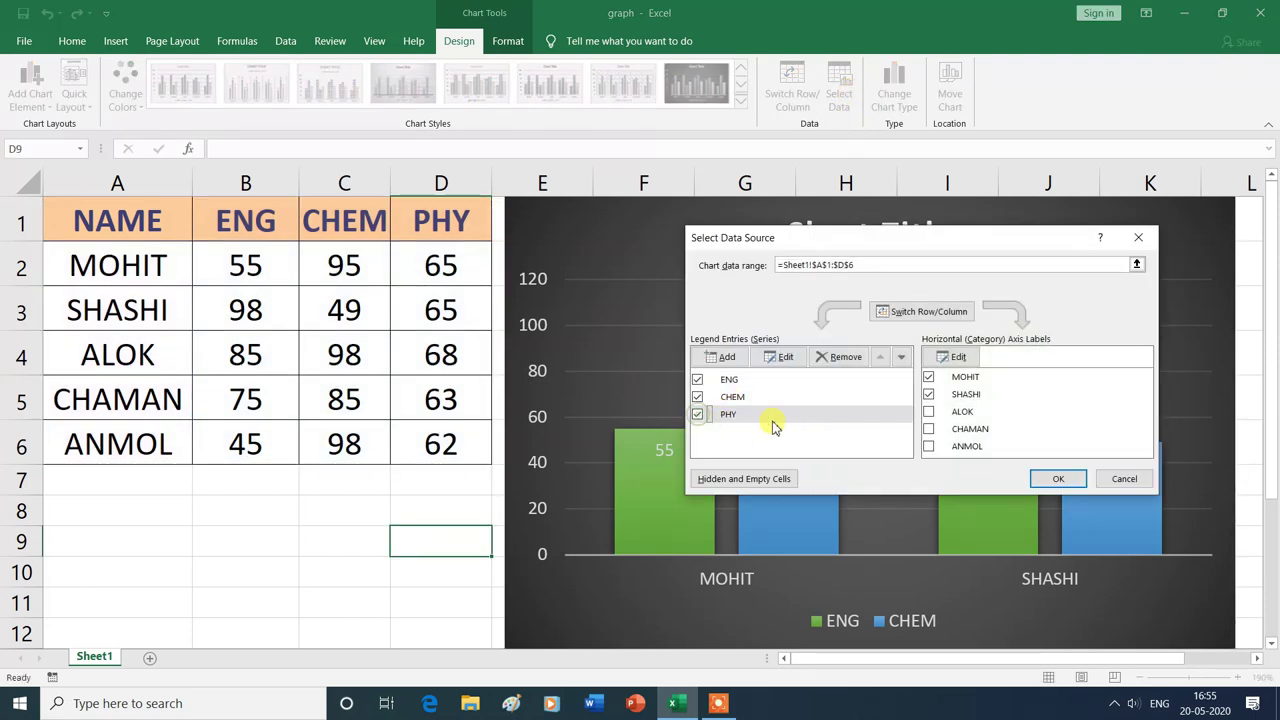
pyautogui.click(929, 413)
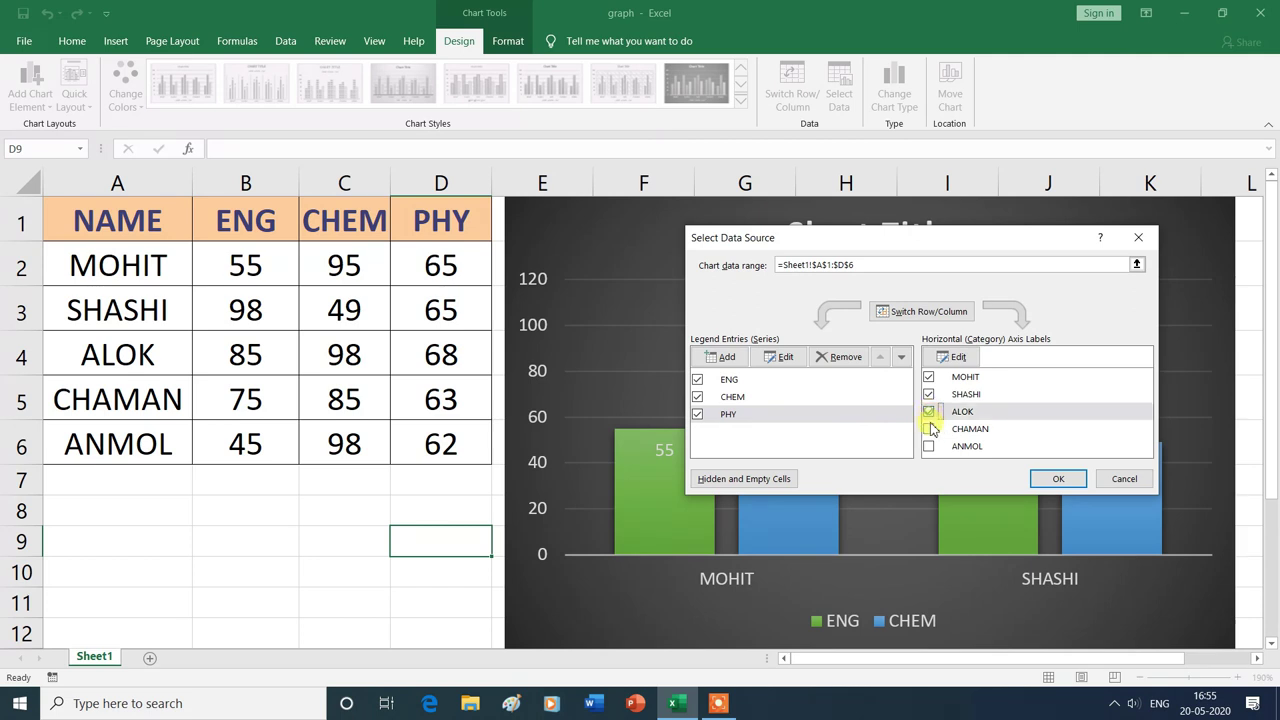
pyautogui.click(929, 430)
pyautogui.click(929, 446)
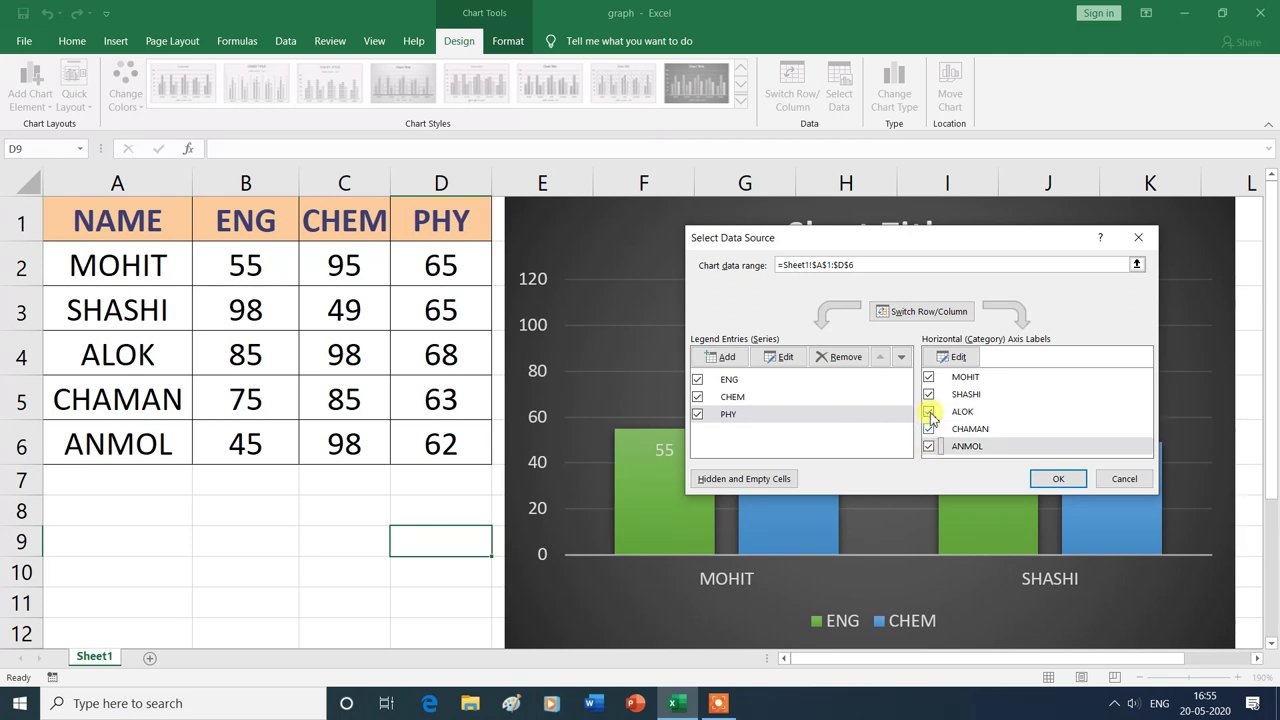
pyautogui.click(1060, 479)
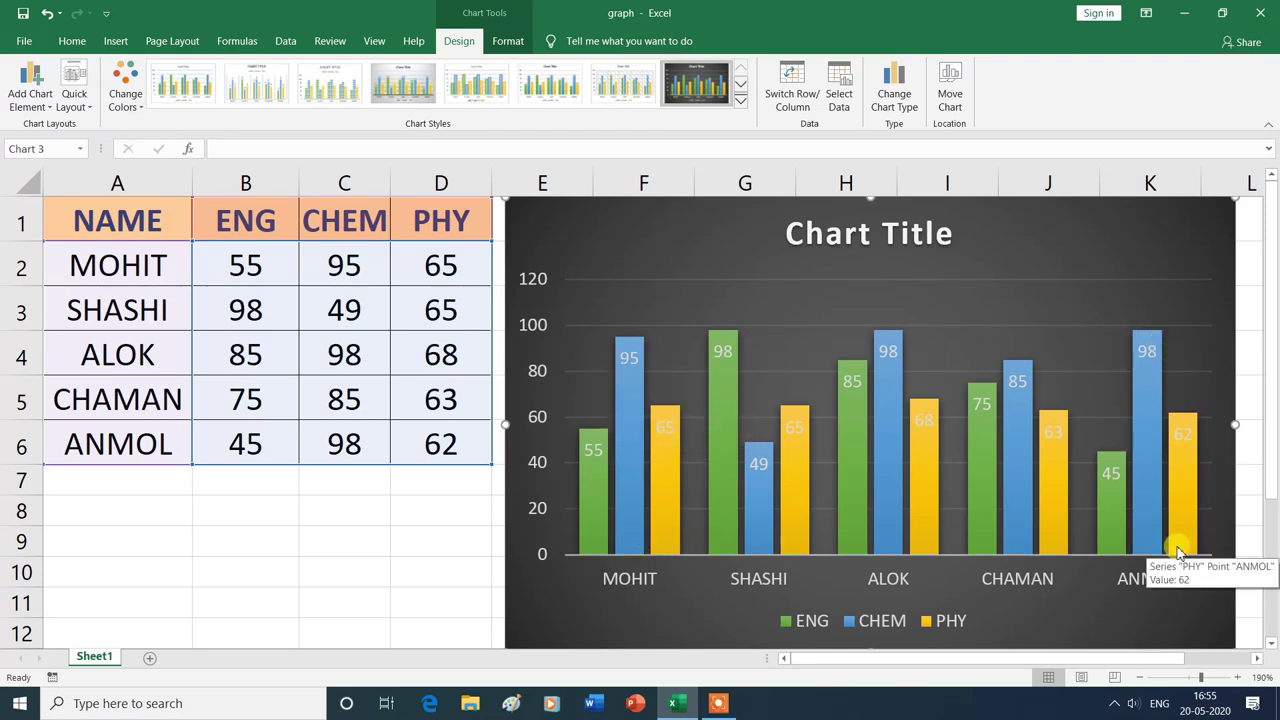
pyautogui.click(900, 104)
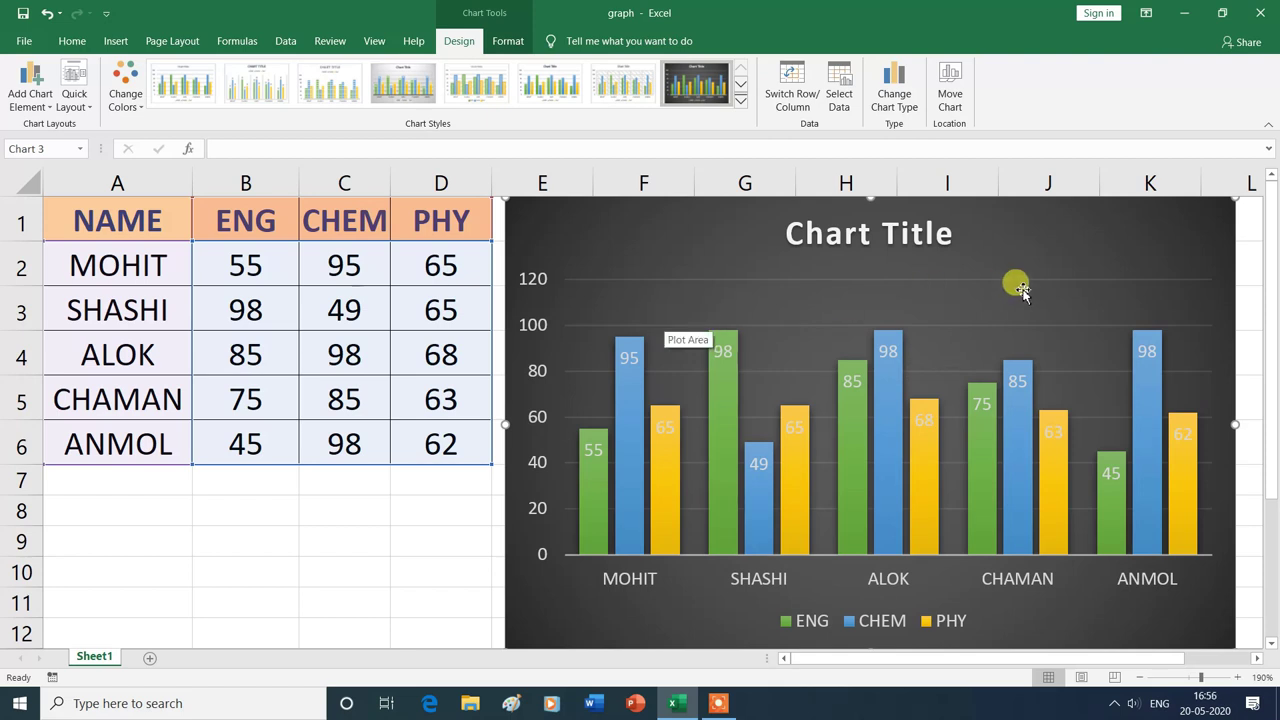
# Step: After previewing Line and Bar types, convert the column chart into a Pie chart of ENG marks
pyautogui.click(911, 107)
pyautogui.moveTo(751, 106); pyautogui.dragTo(393, 181)
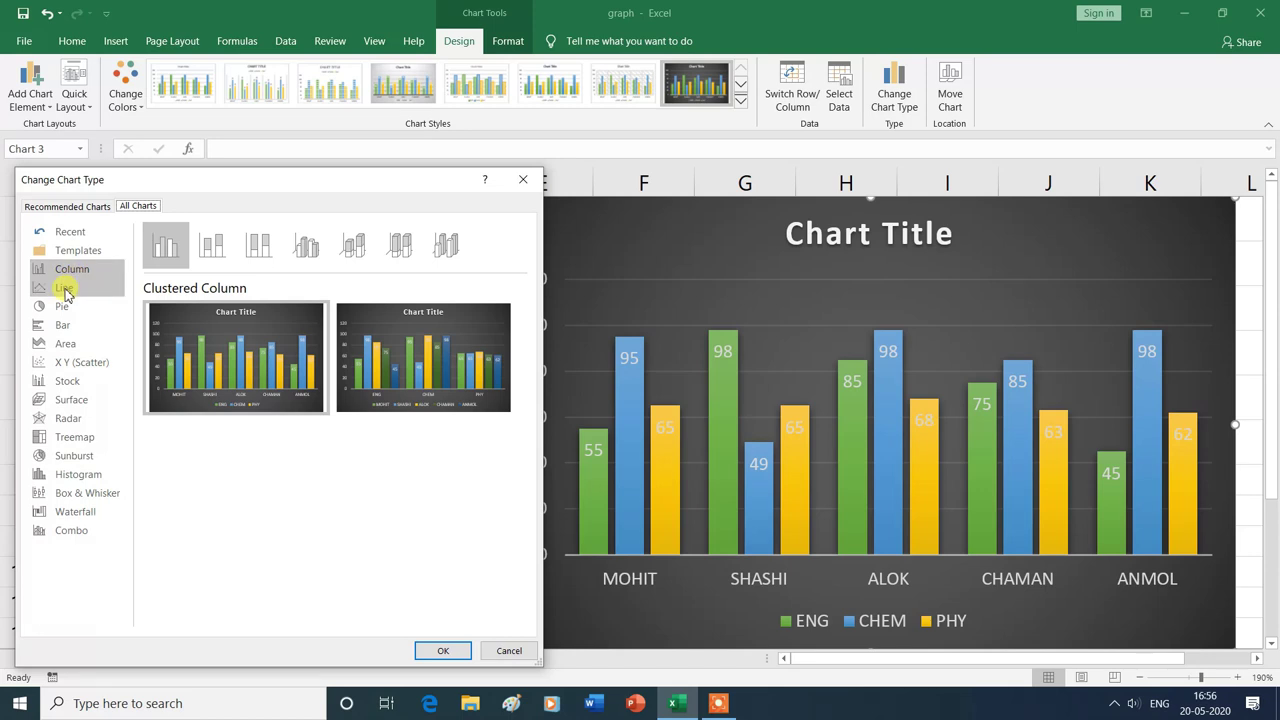
pyautogui.click(66, 290)
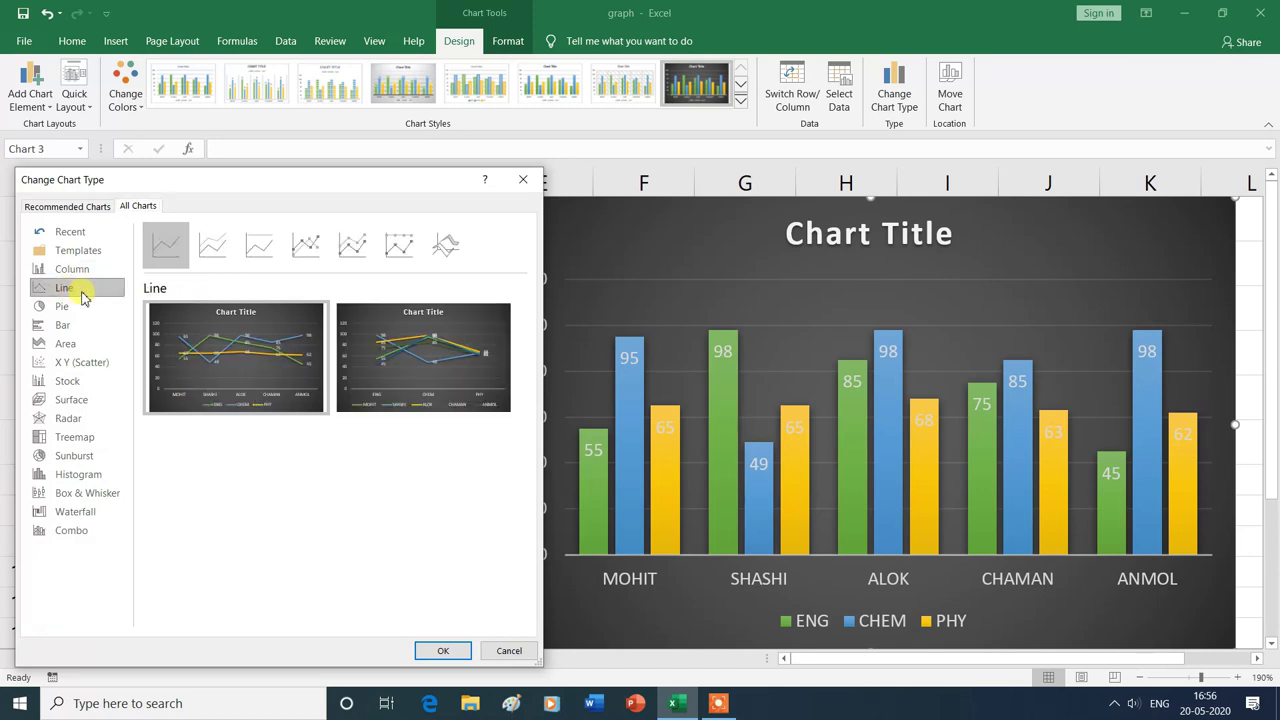
pyautogui.moveTo(186, 322)
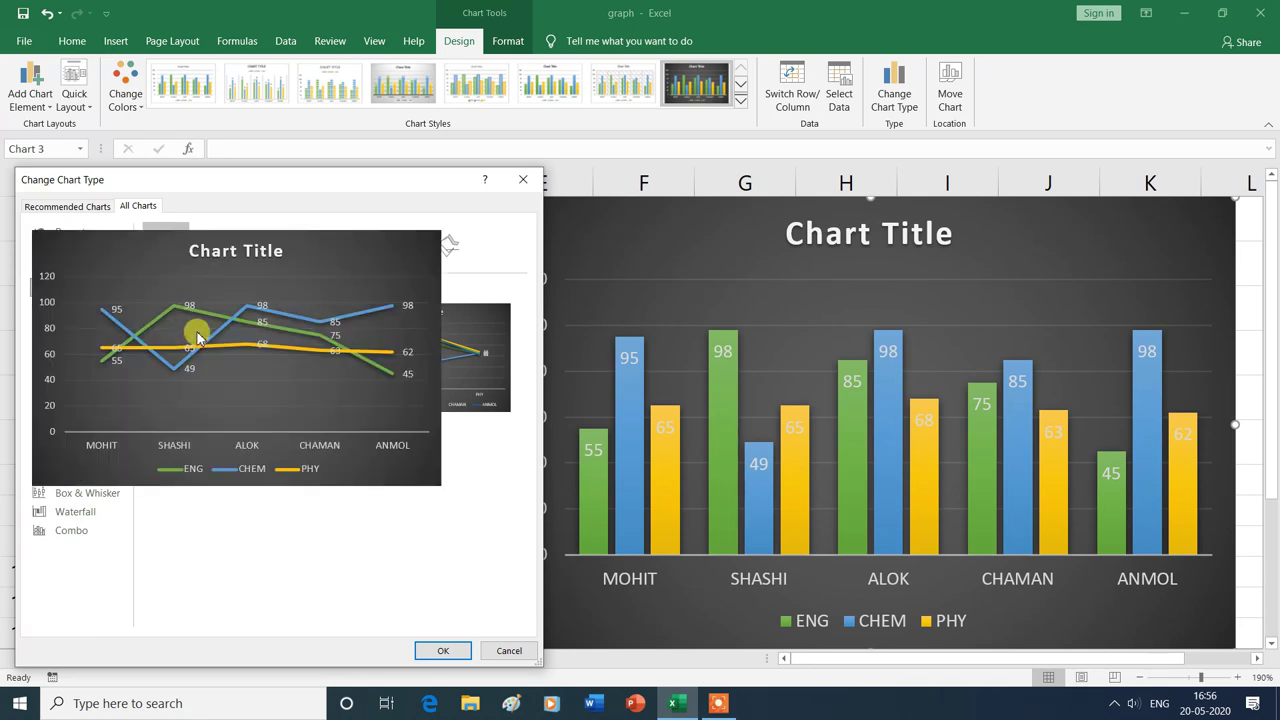
pyautogui.moveTo(380, 338)
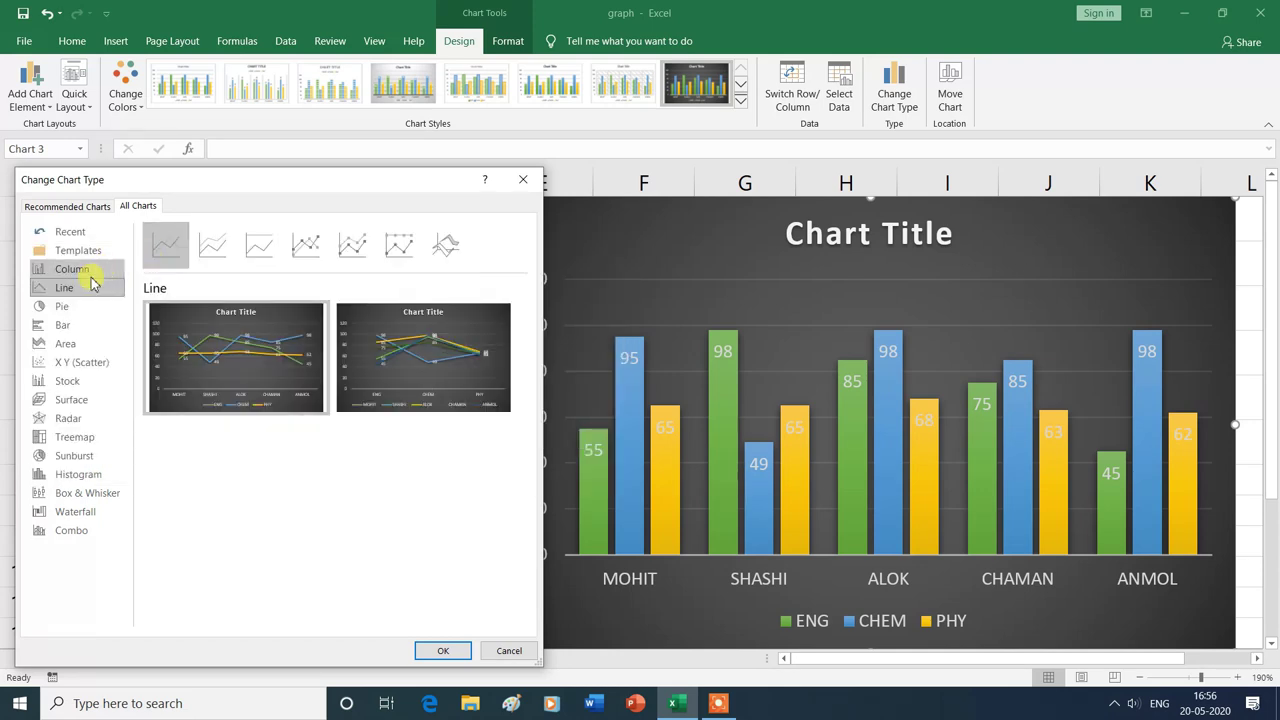
pyautogui.click(63, 309)
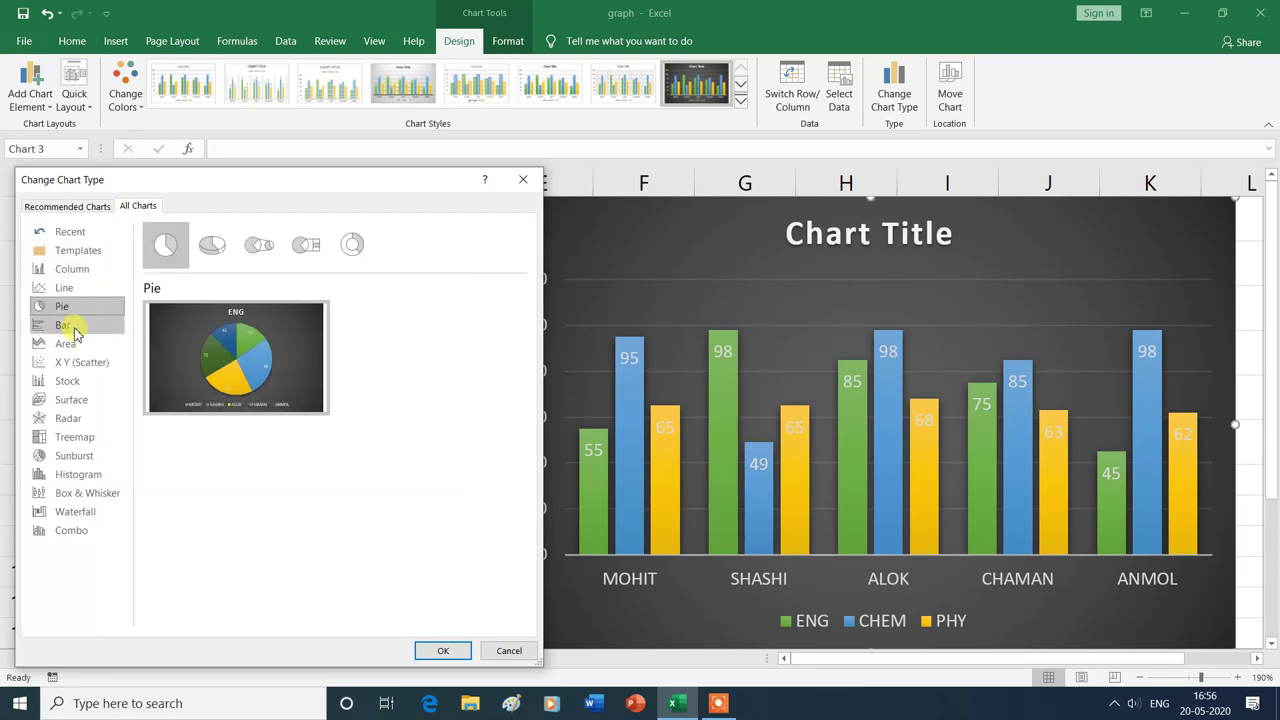
pyautogui.click(73, 329)
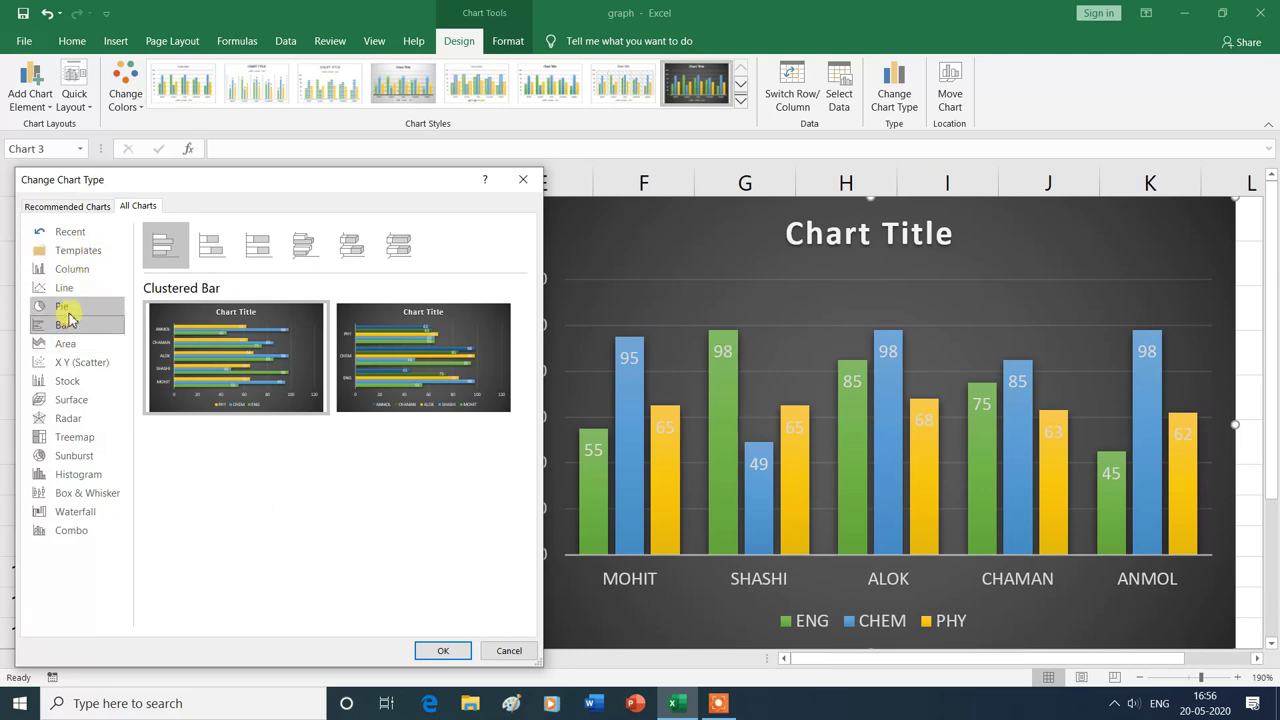
pyautogui.click(66, 310)
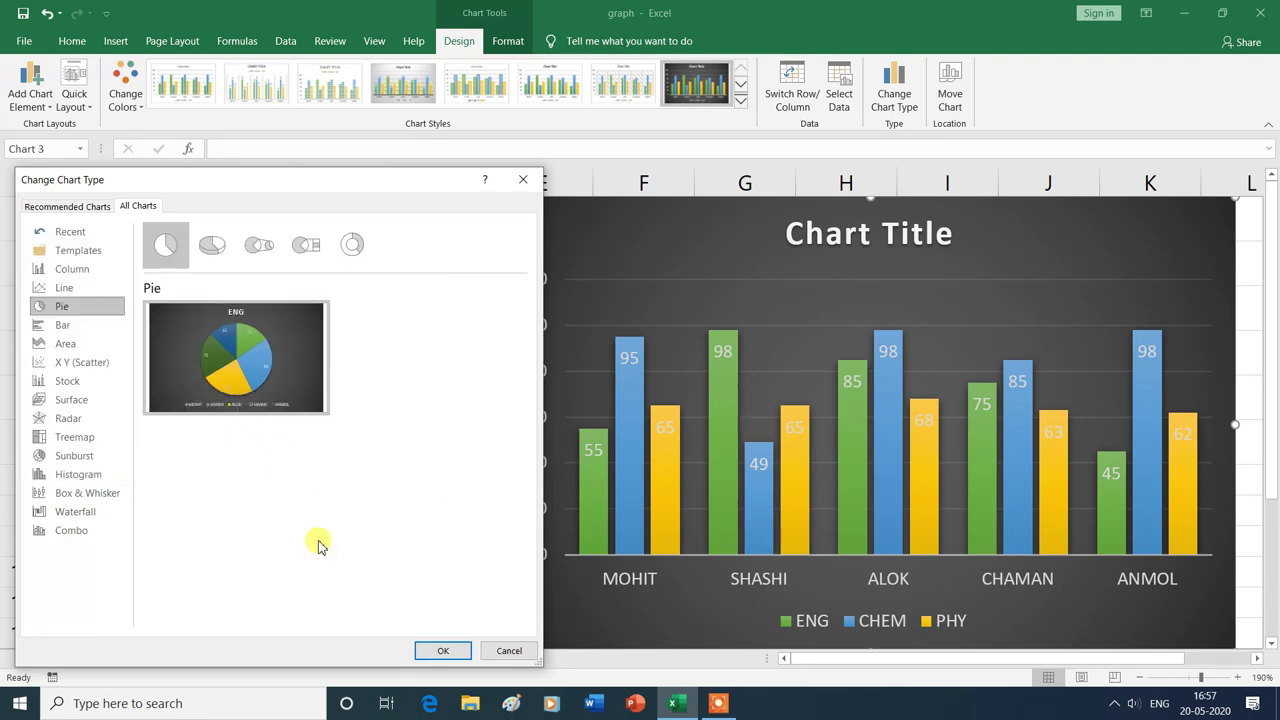
pyautogui.click(443, 651)
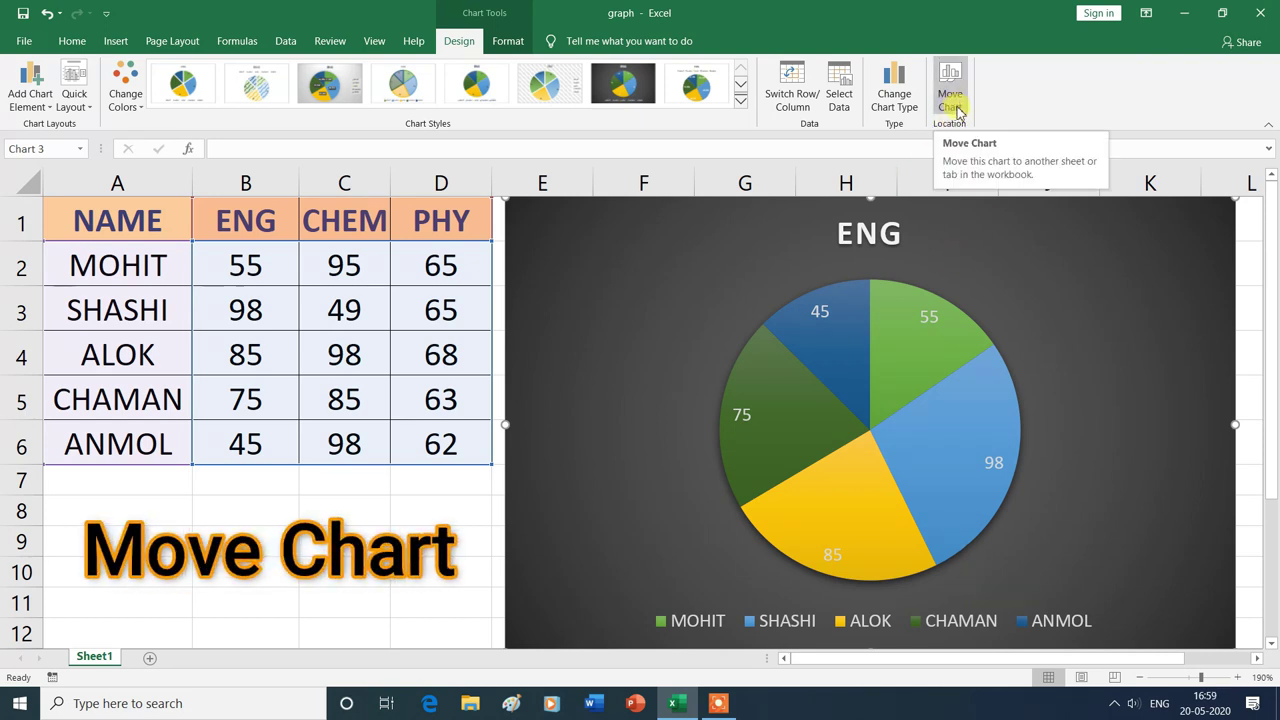
# Step: Create a blank Sheet2 and relocate the pie chart there with Move Chart, Object in Sheet2
pyautogui.click(153, 664)
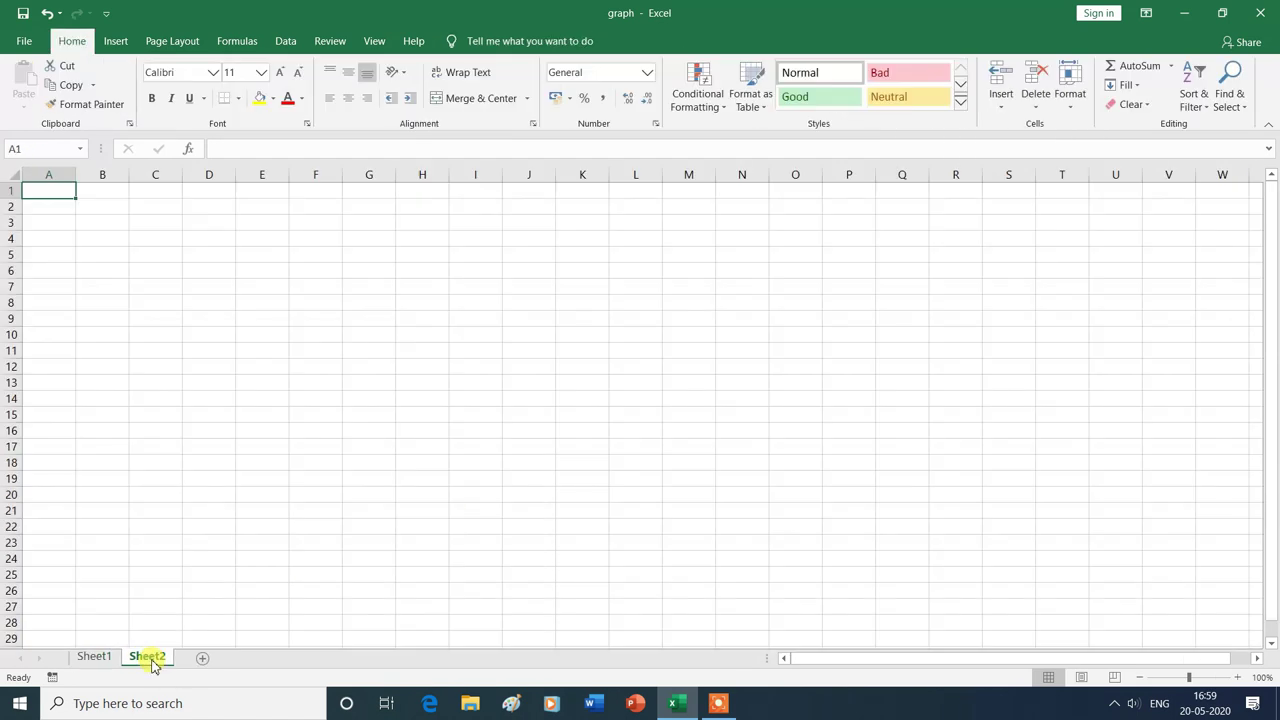
pyautogui.click(108, 665)
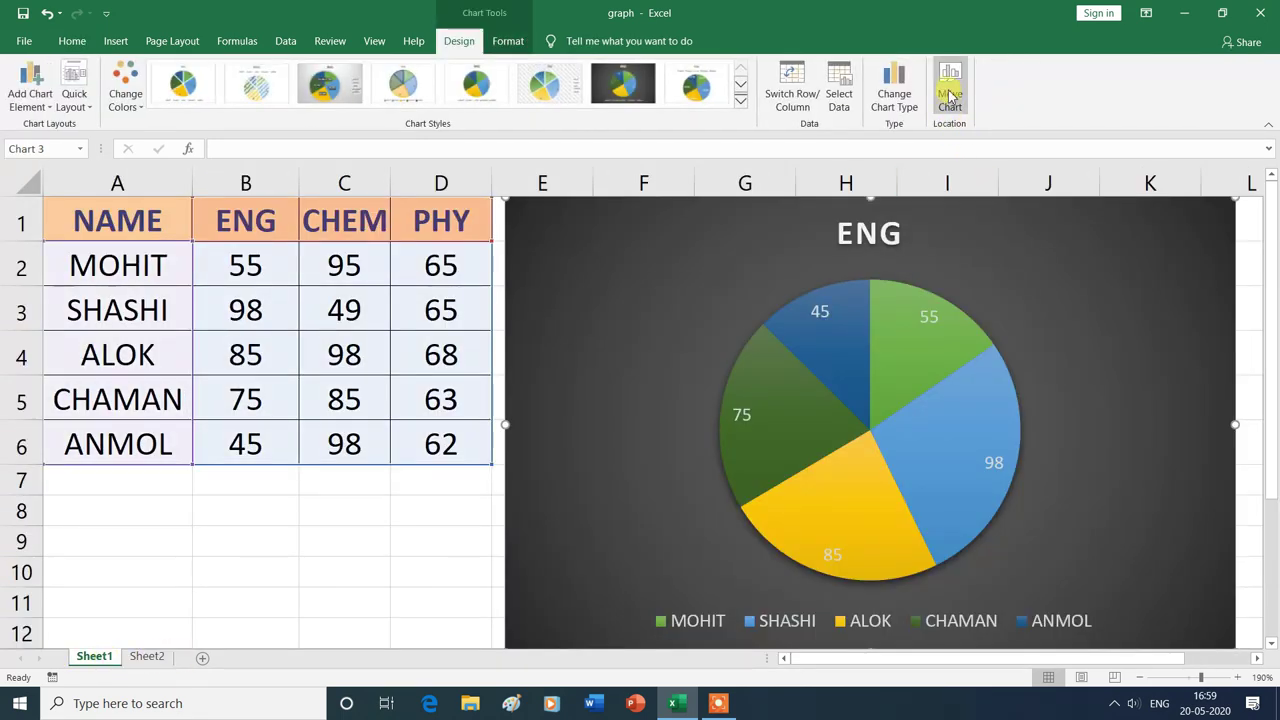
pyautogui.click(951, 85)
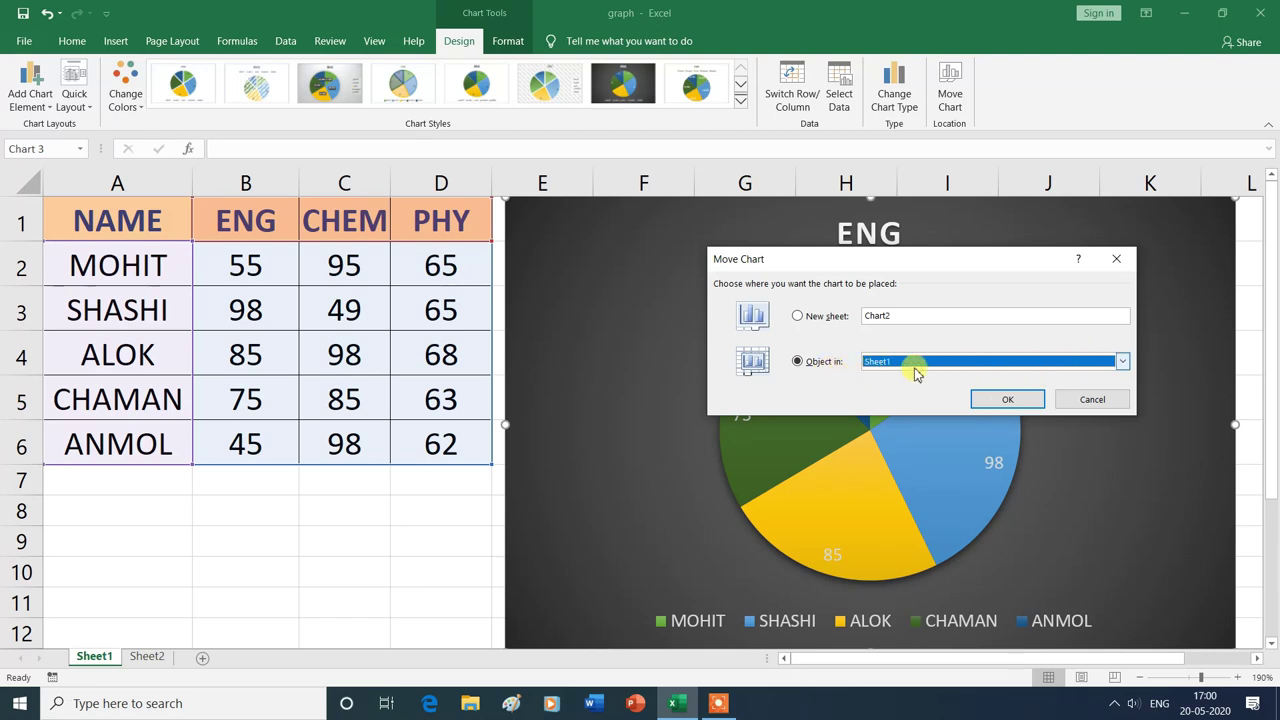
pyautogui.click(1124, 362)
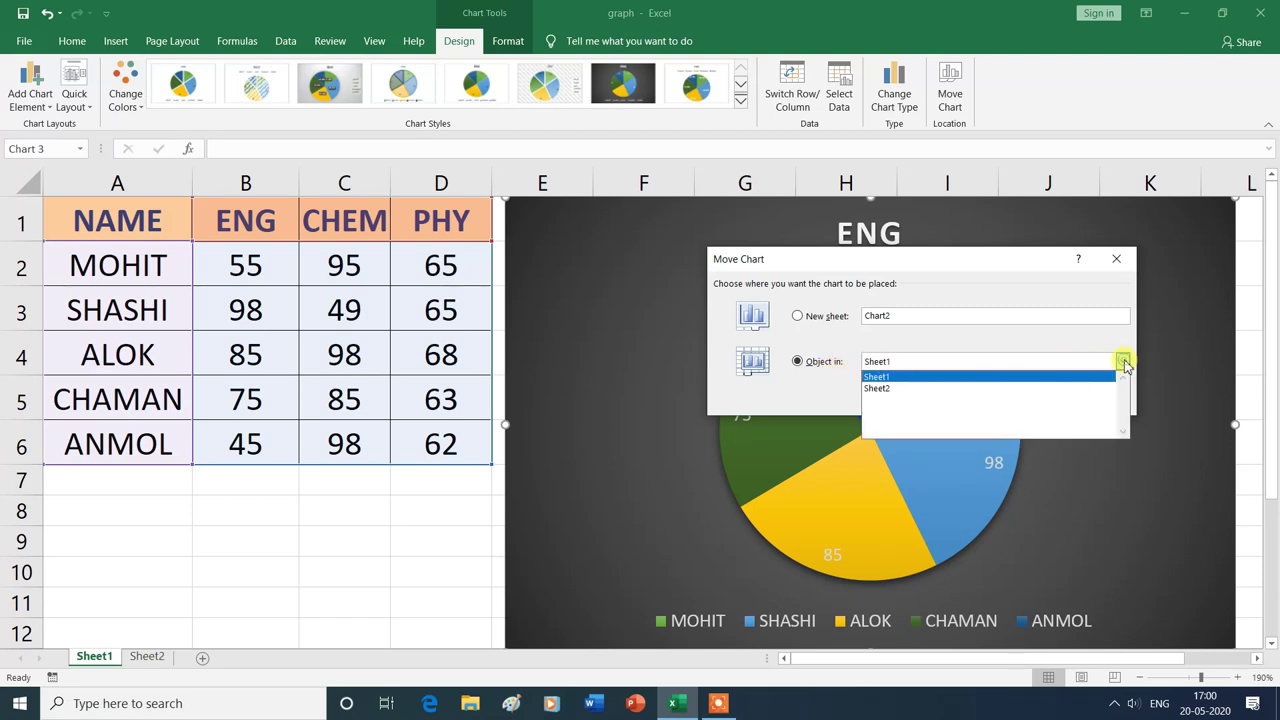
pyautogui.click(886, 389)
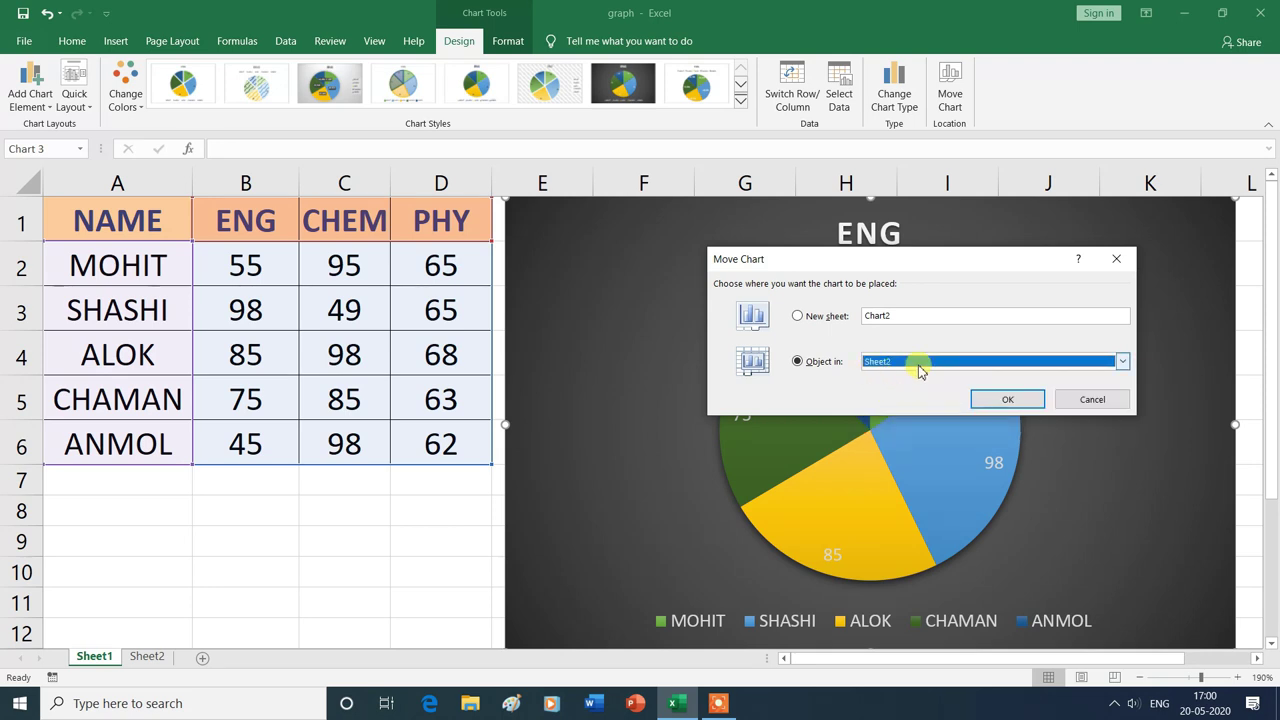
pyautogui.click(1007, 400)
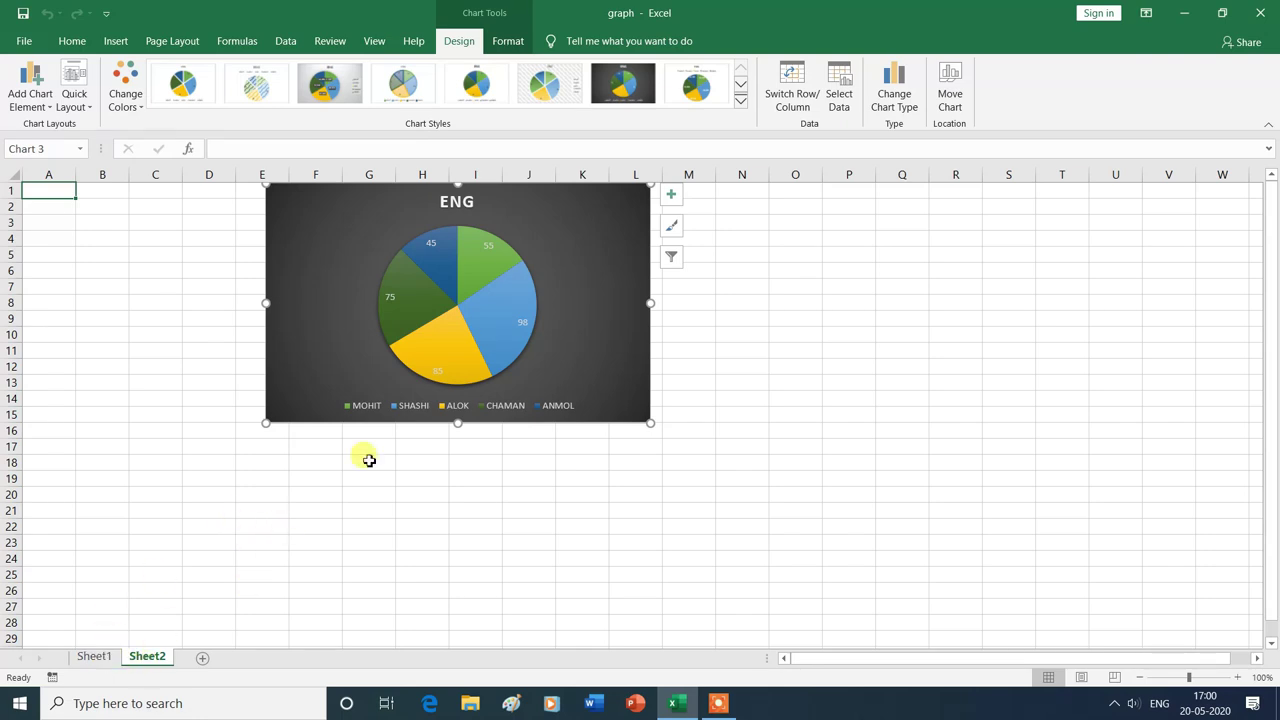
pyautogui.click(94, 657)
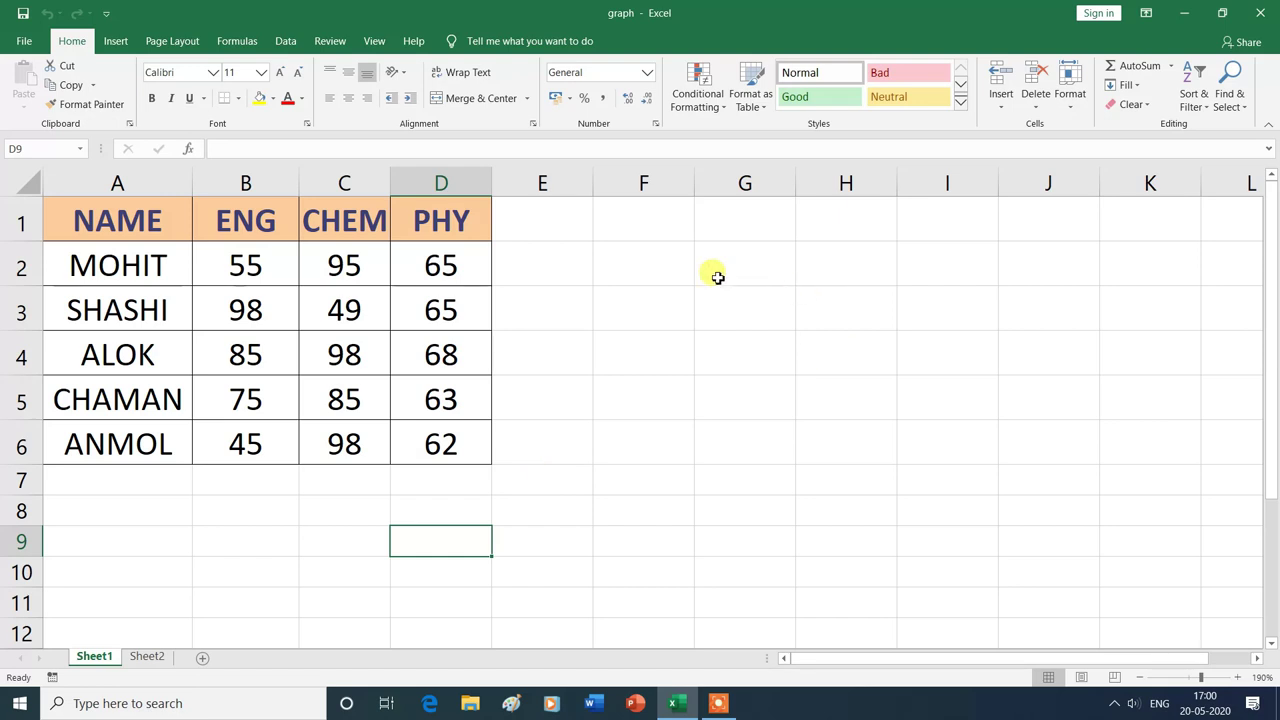
# Step: Relocate the pie chart from Sheet2 back to Sheet1 with Move Chart, Object in Sheet1
pyautogui.click(147, 657)
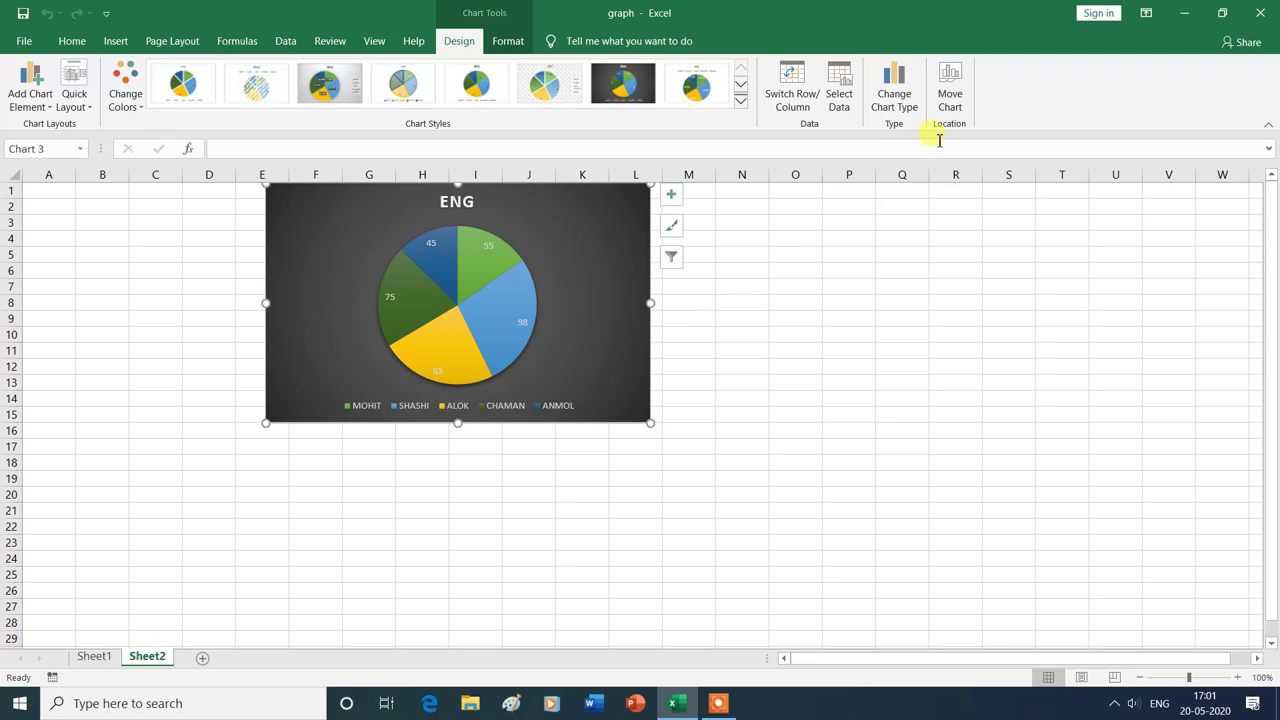
pyautogui.click(951, 86)
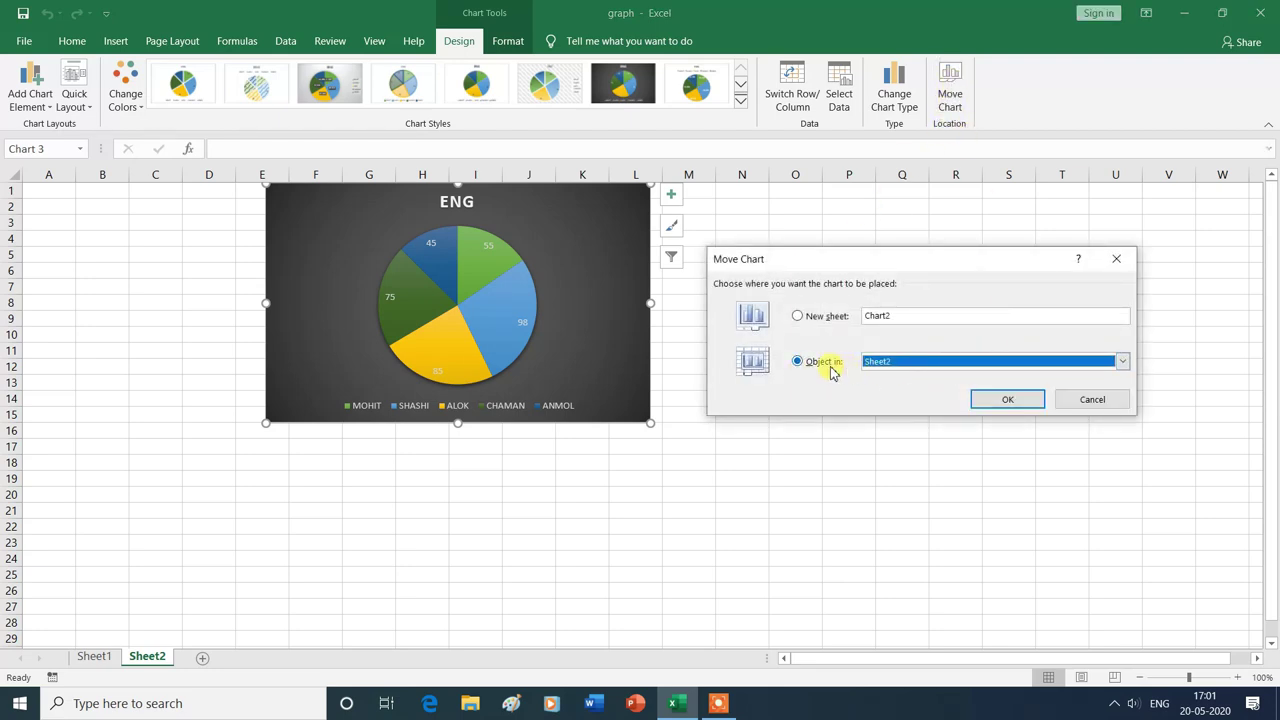
pyautogui.click(1121, 362)
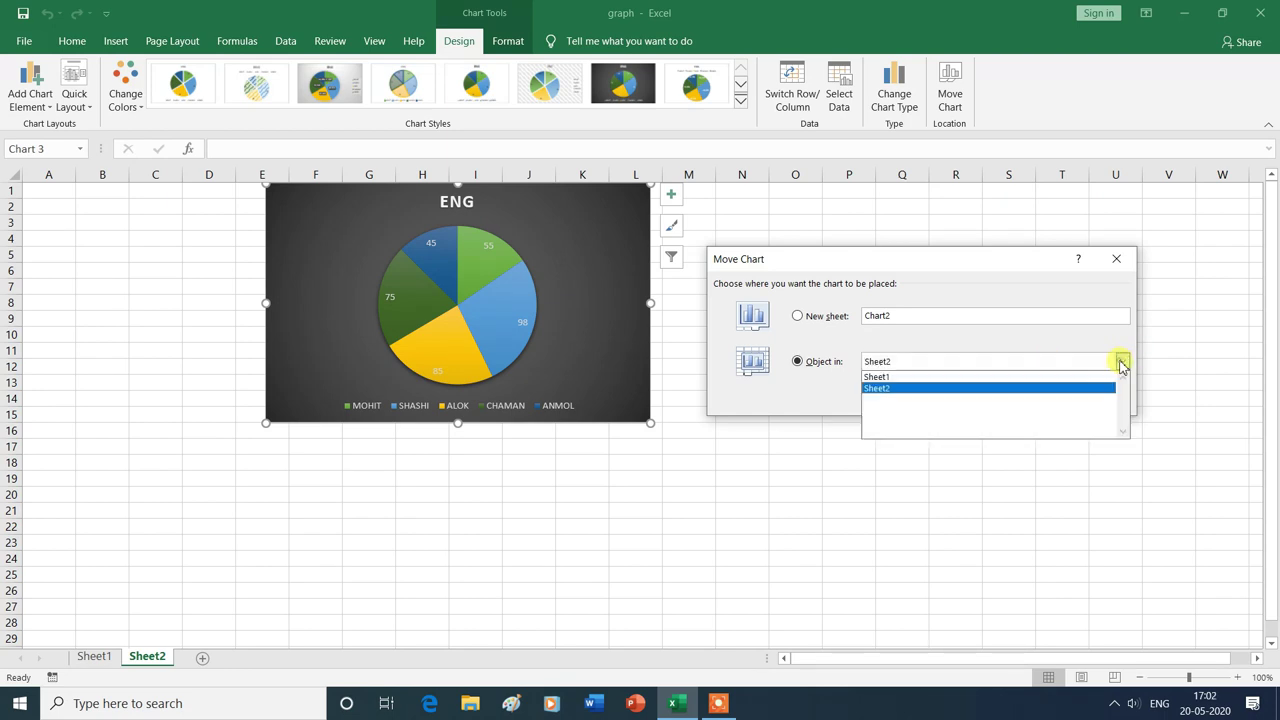
pyautogui.click(895, 378)
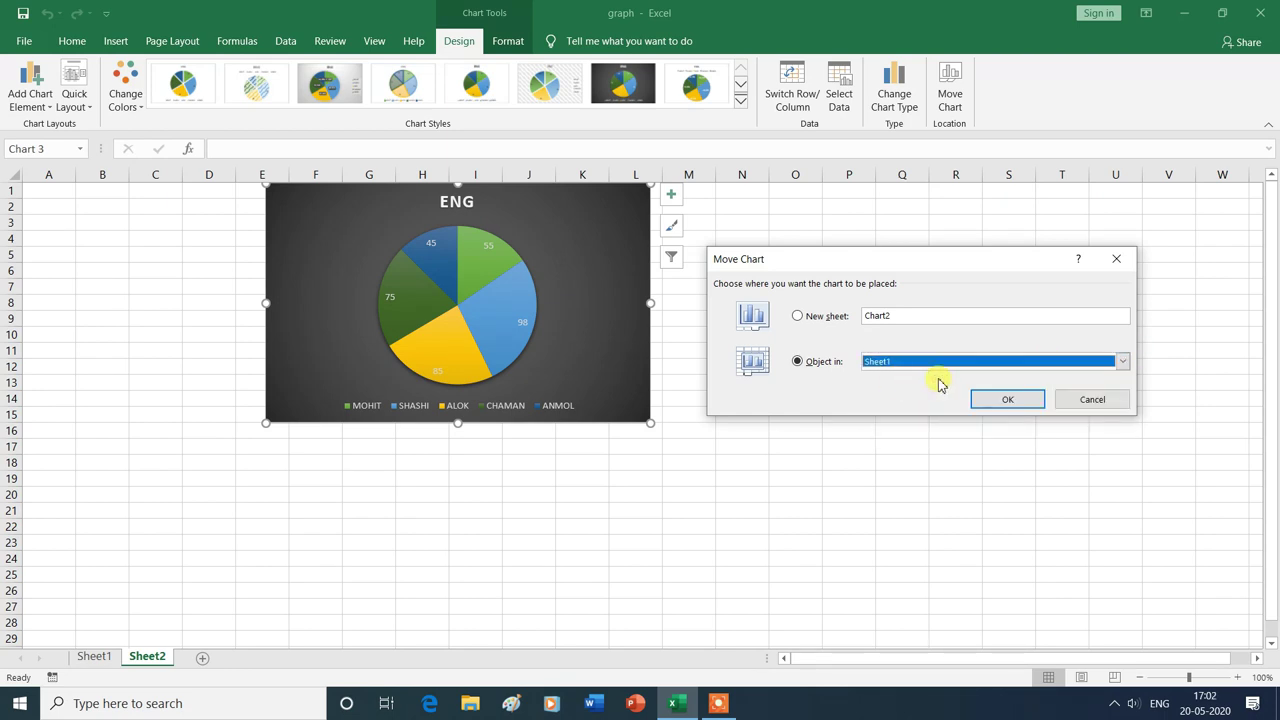
pyautogui.click(1005, 398)
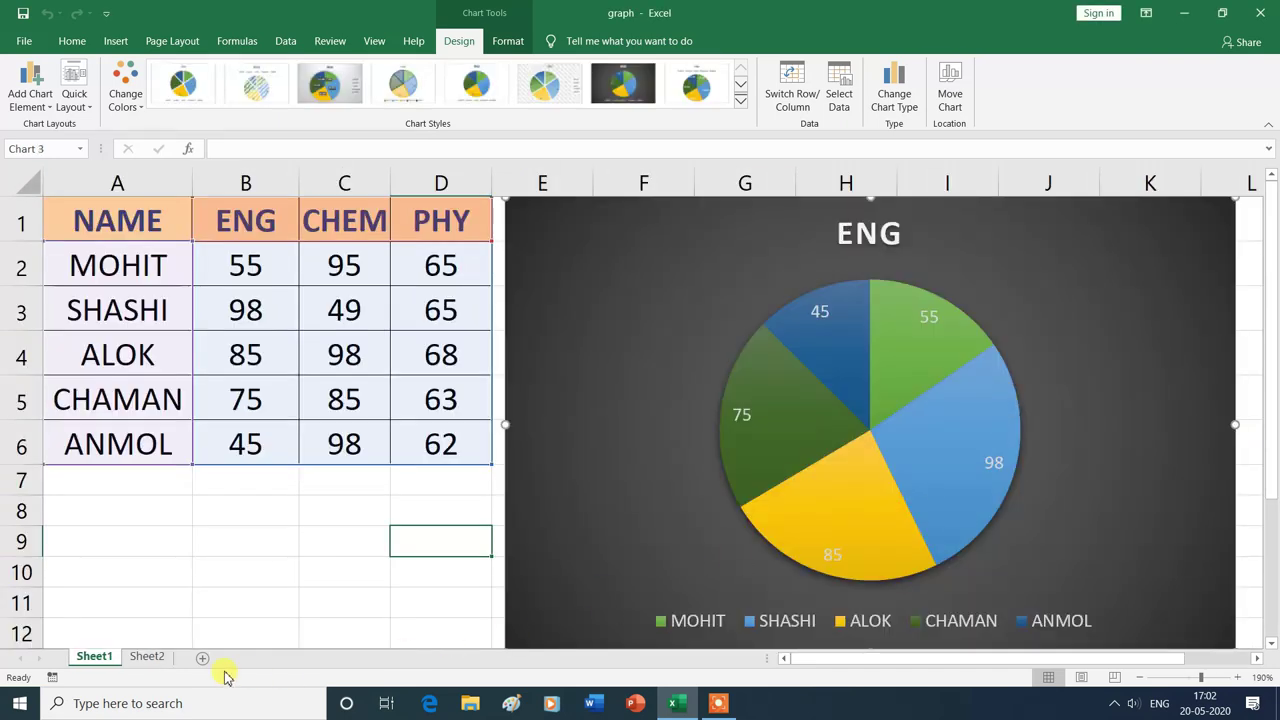
pyautogui.click(147, 660)
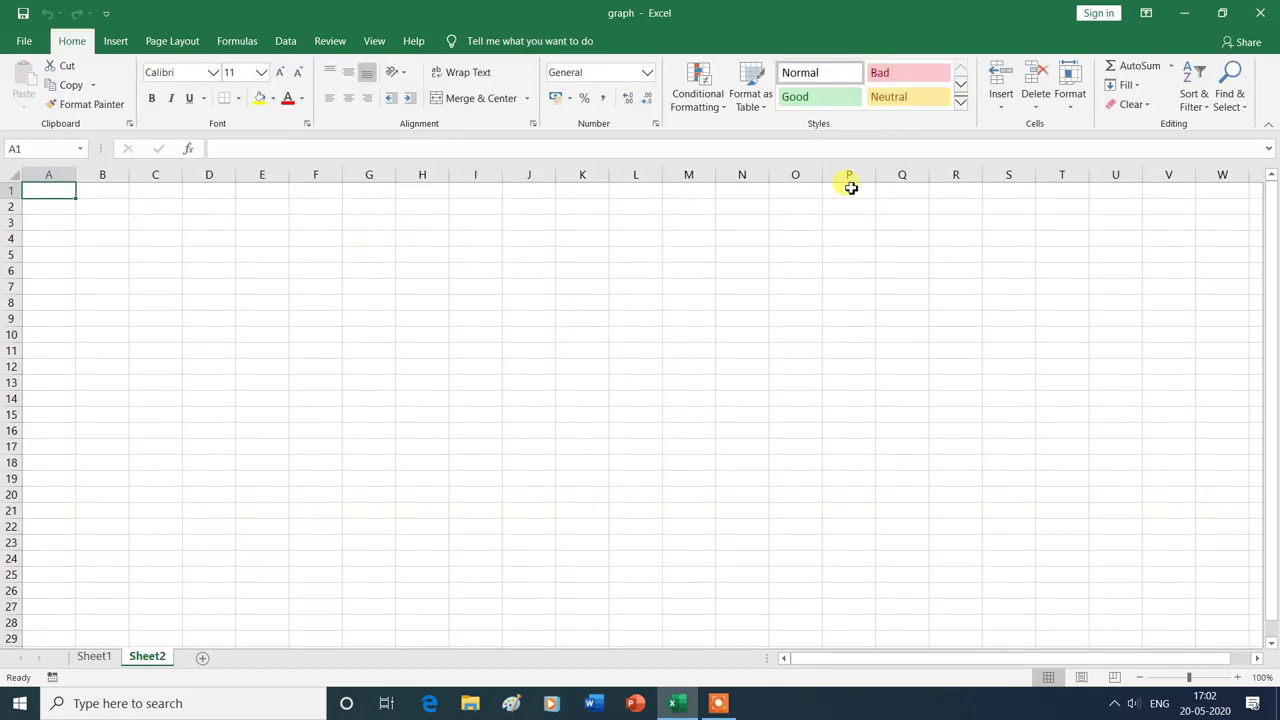
# Step: From Sheet1, move the pie chart to a New sheet named ASD
pyautogui.click(108, 656)
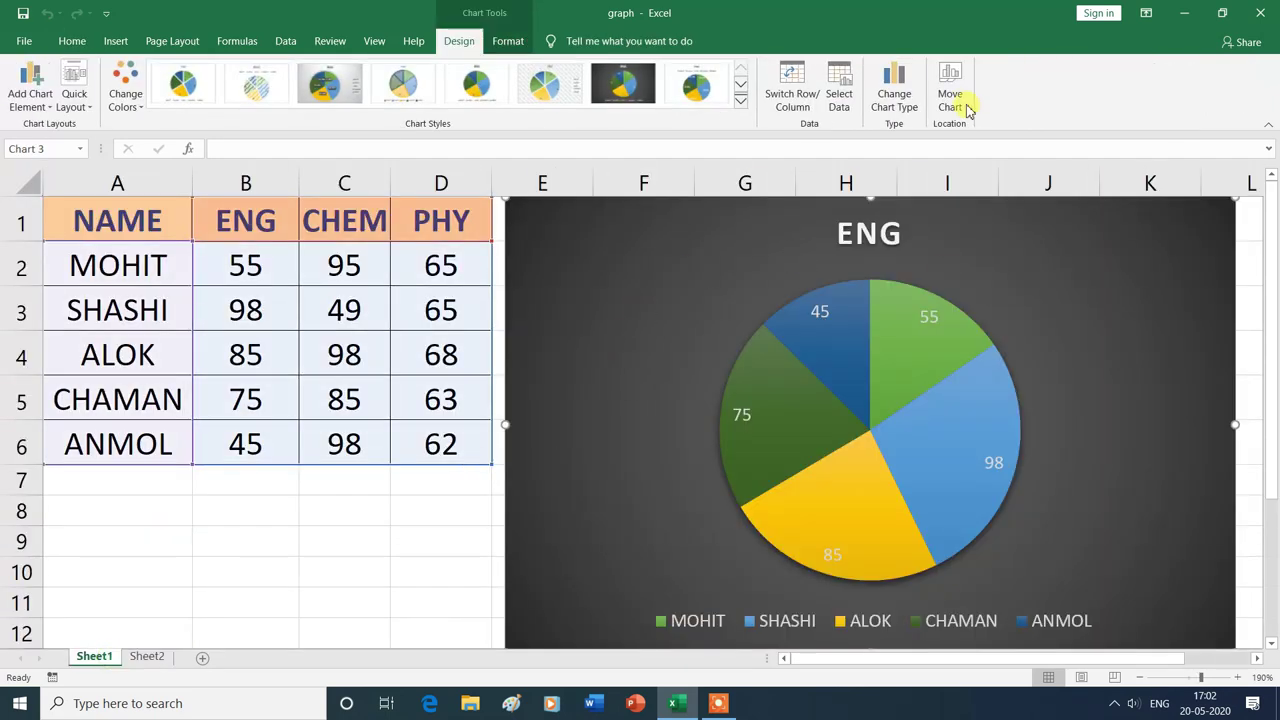
pyautogui.click(952, 96)
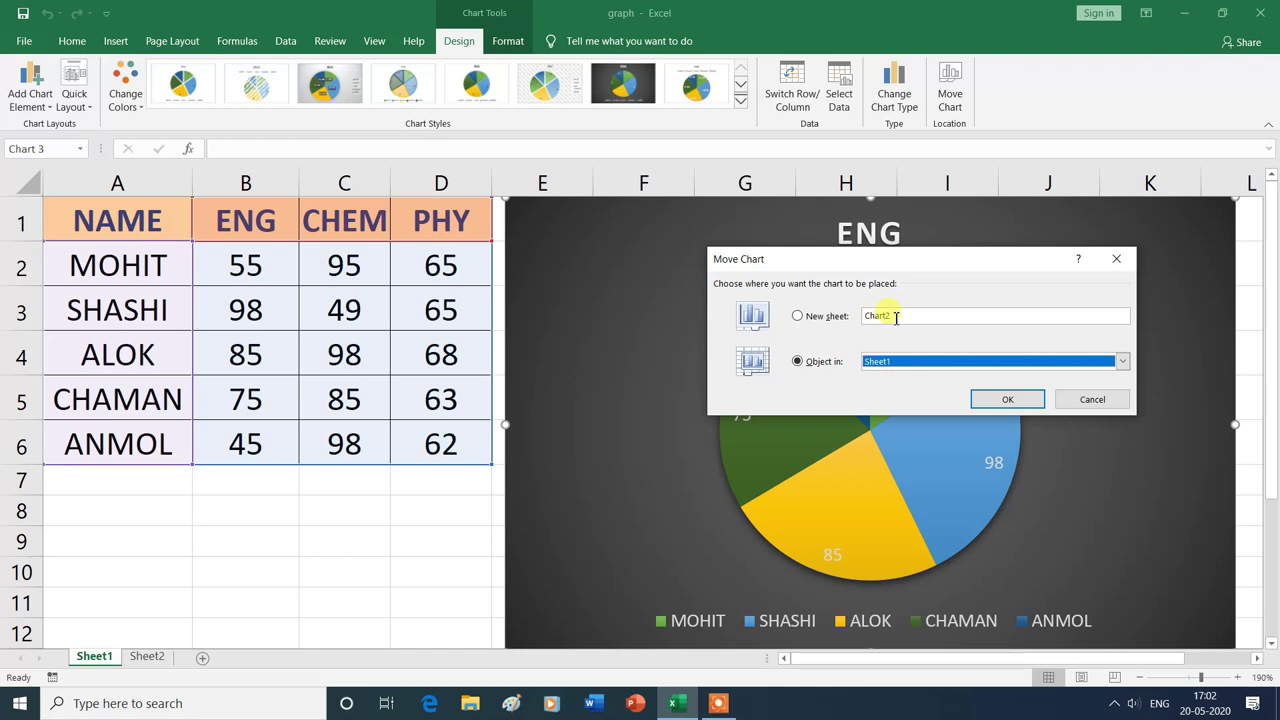
pyautogui.click(799, 318)
pyautogui.write('ASD')
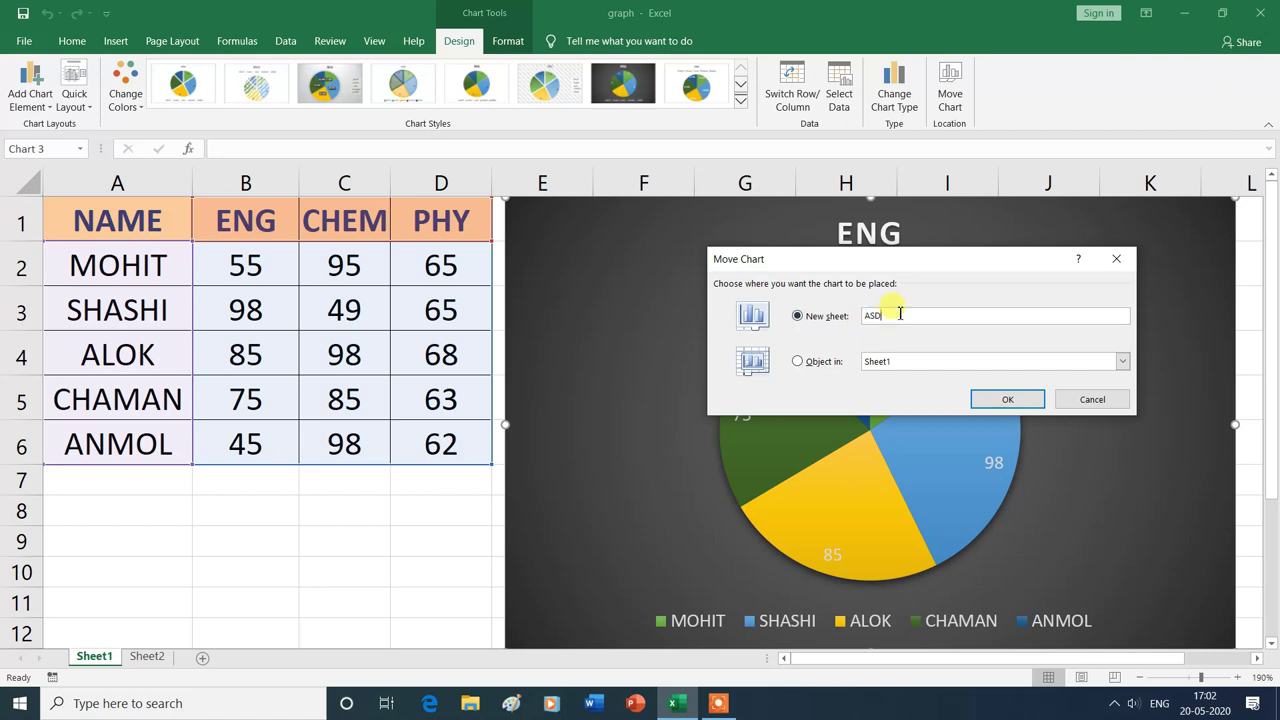
pyautogui.click(1007, 400)
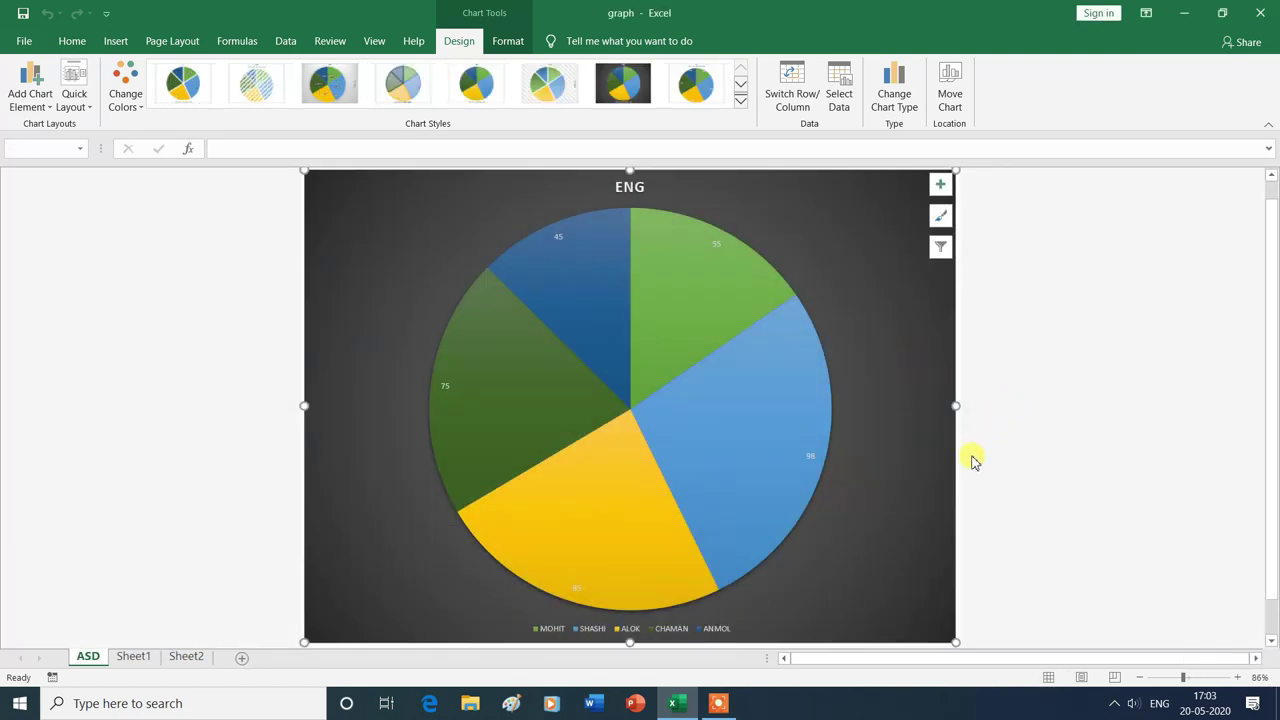